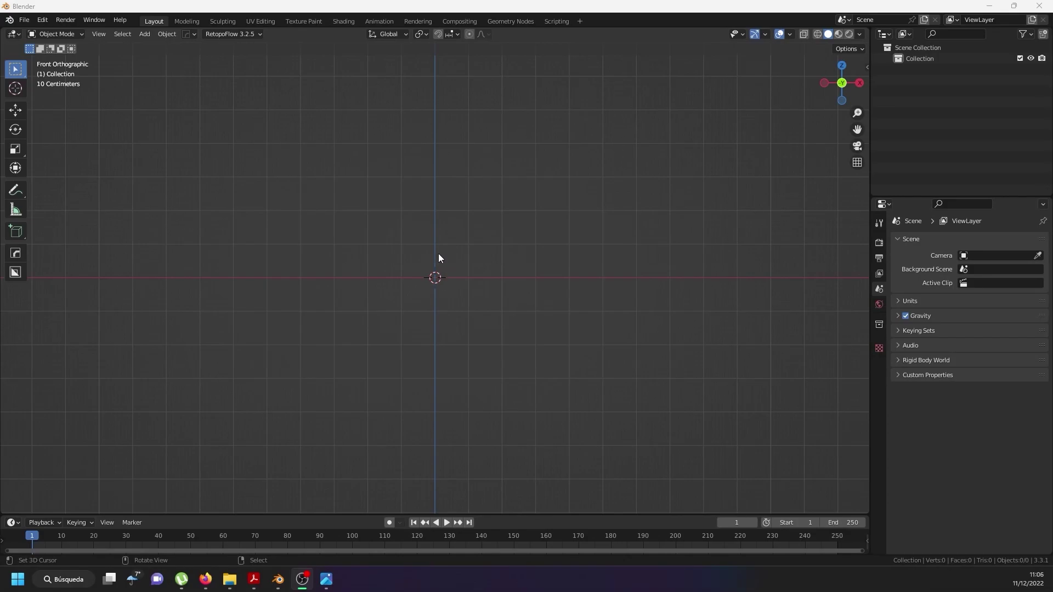
Add a cylinder mesh to the scene at the world origin.
{"action": "key", "text": "shift+a"}
{"action": "mouse_move", "coordinate": [437, 253]}
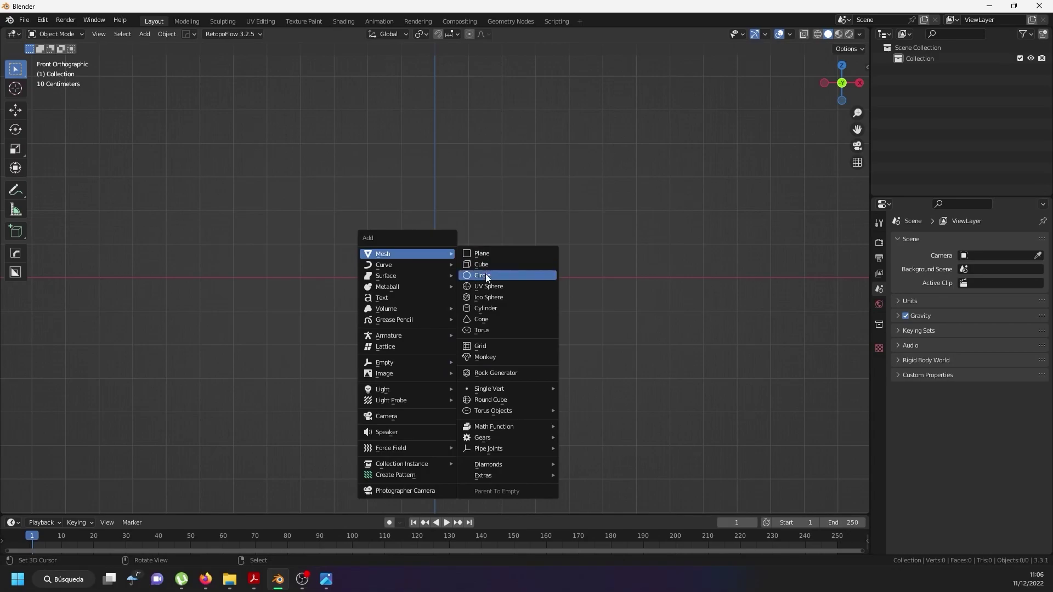
{"action": "left_click", "coordinate": [489, 305]}
{"action": "middle_click_drag", "start_coordinate": [440, 211], "coordinate": [422, 270]}
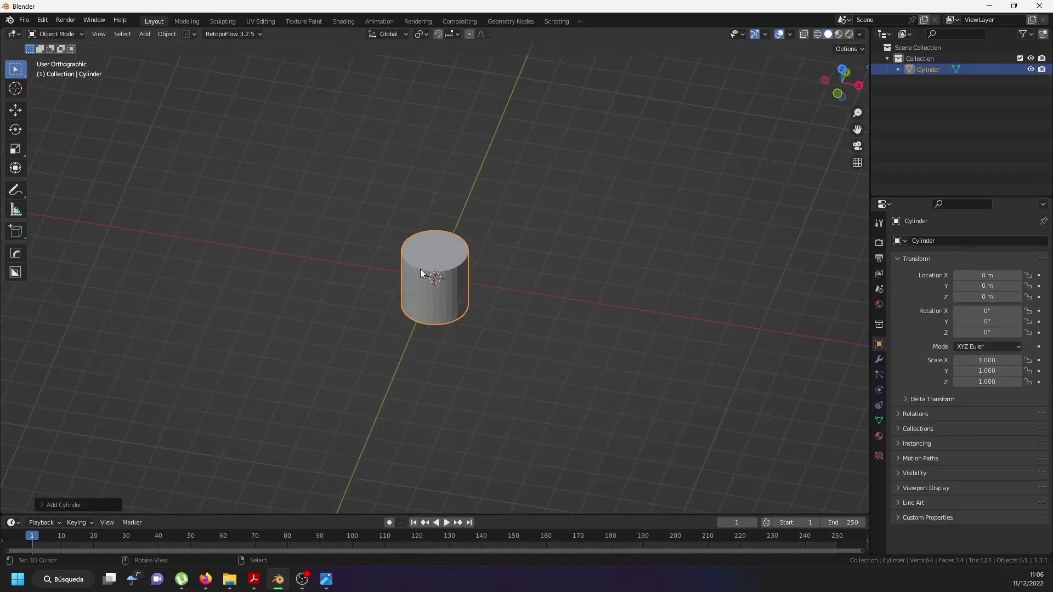
In Edit Mode, stretch the whole cylinder along the Z axis to roughly one and a half times its height.
{"action": "key", "text": "Tab"}
{"action": "key", "text": "KP_1"}
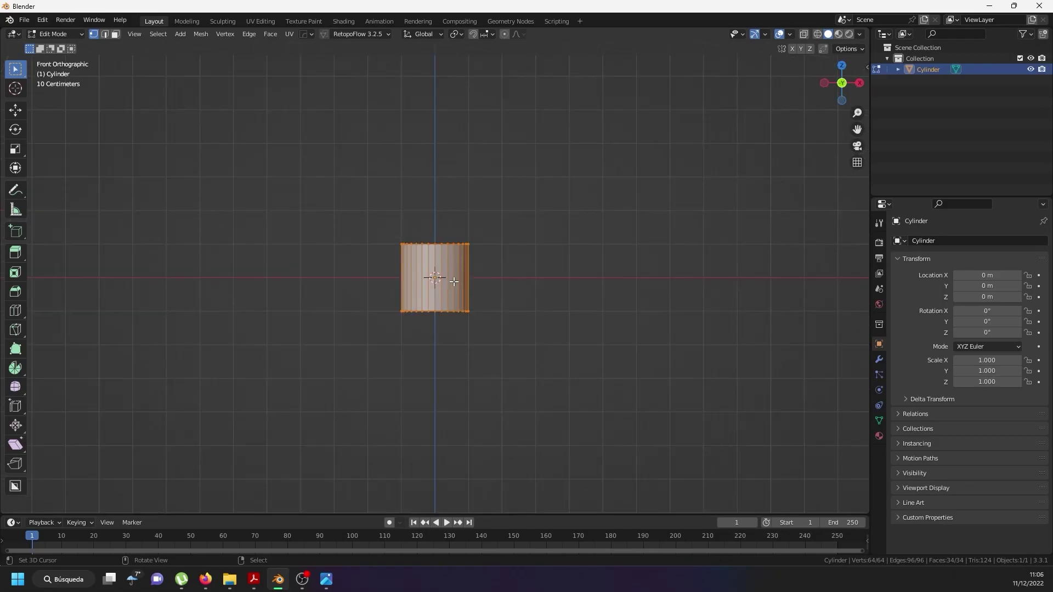
{"action": "scroll", "coordinate": [454, 281], "scroll_direction": "up", "scroll_amount": 8}
{"action": "scroll", "coordinate": [499, 295], "scroll_direction": "down", "scroll_amount": 3}
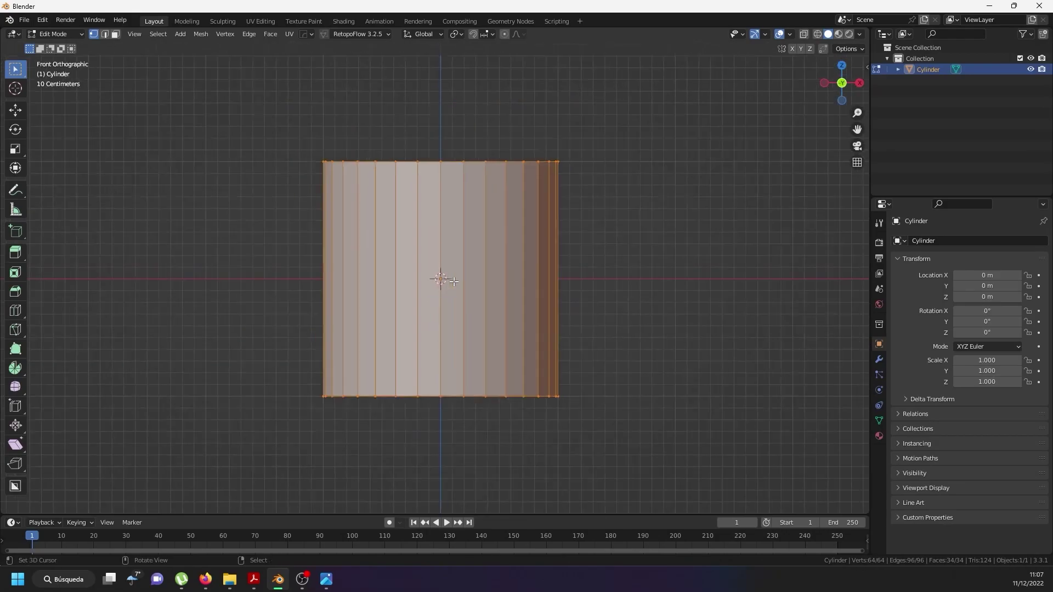
{"action": "key", "text": "s"}
{"action": "key", "text": "z"}
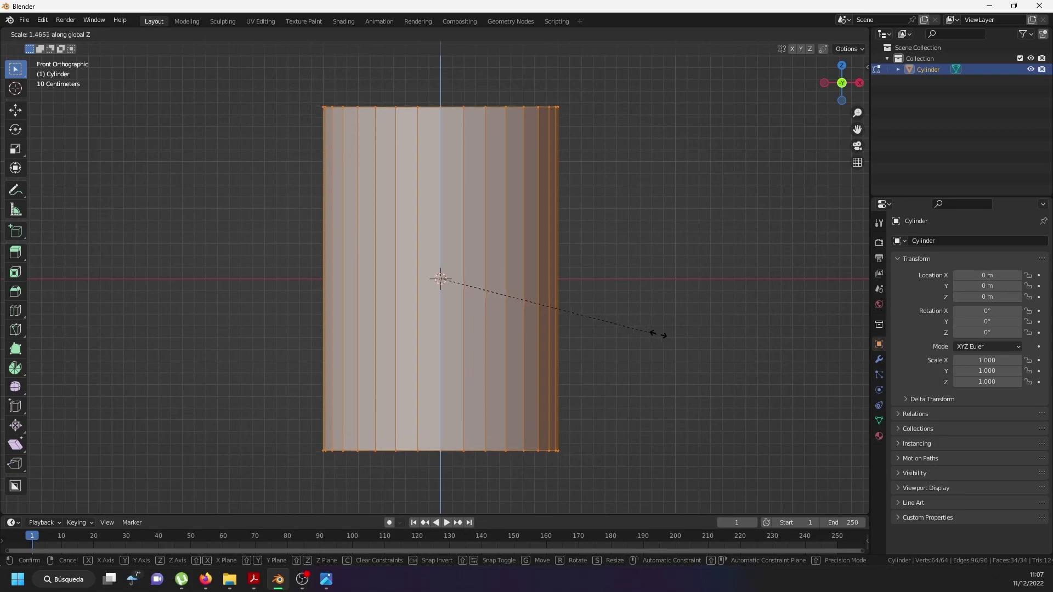
{"action": "left_click", "coordinate": [667, 335]}
Select the cylinder's top and bottom cap faces and inset them twice, deeply at first and then by only a thin ring.
{"action": "middle_click_drag", "start_coordinate": [501, 257], "coordinate": [373, 163]}
{"action": "left_click", "coordinate": [110, 36]}
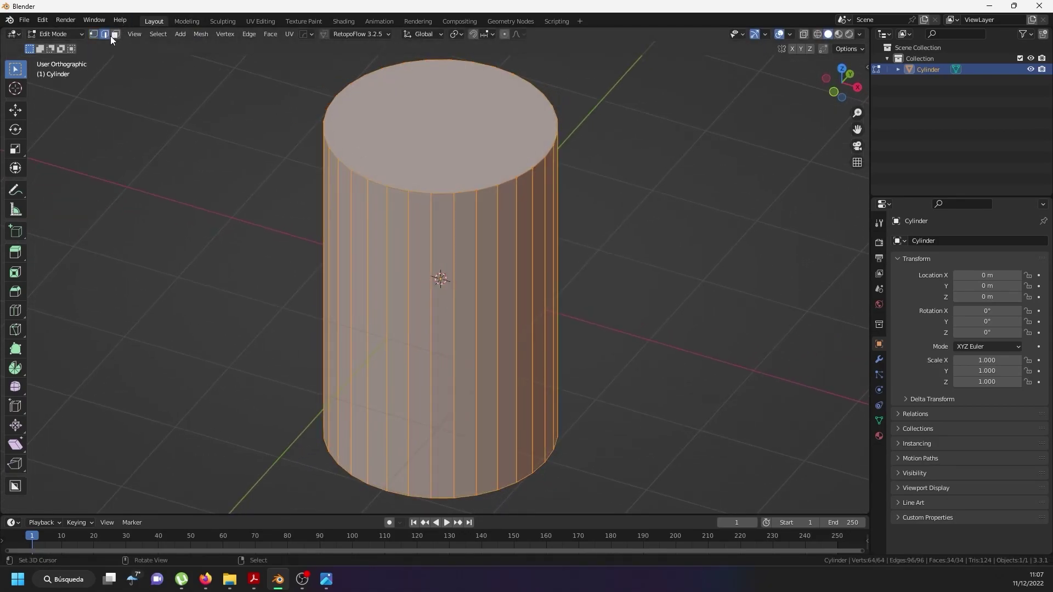
{"action": "left_click", "coordinate": [116, 35]}
{"action": "left_click", "coordinate": [441, 127]}
{"action": "middle_click_drag", "start_coordinate": [442, 127], "coordinate": [458, 163]}
{"action": "left_click", "coordinate": [439, 314], "text": "shift"}
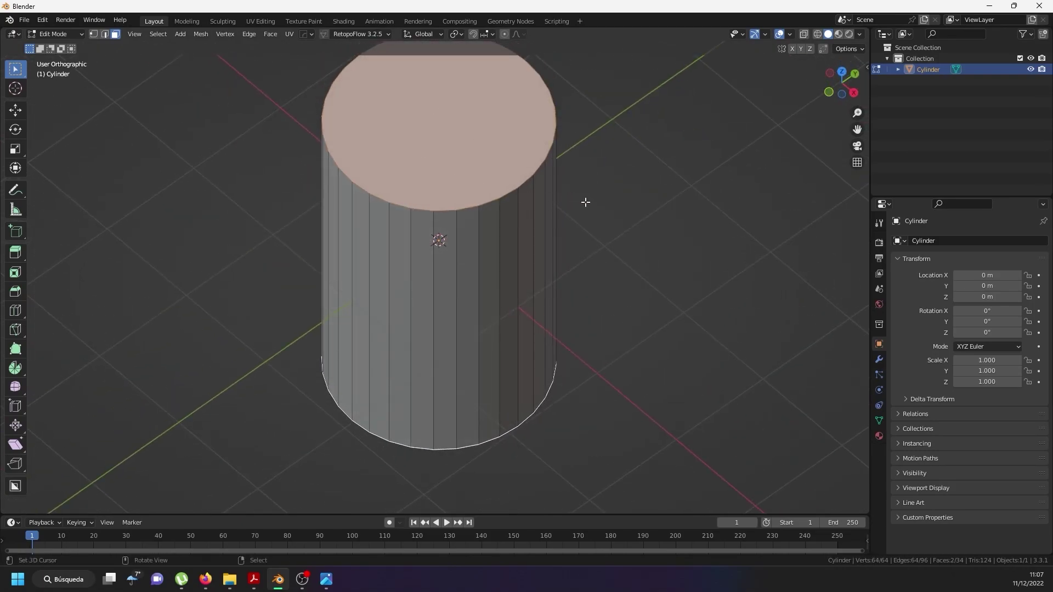
{"action": "key", "text": "i"}
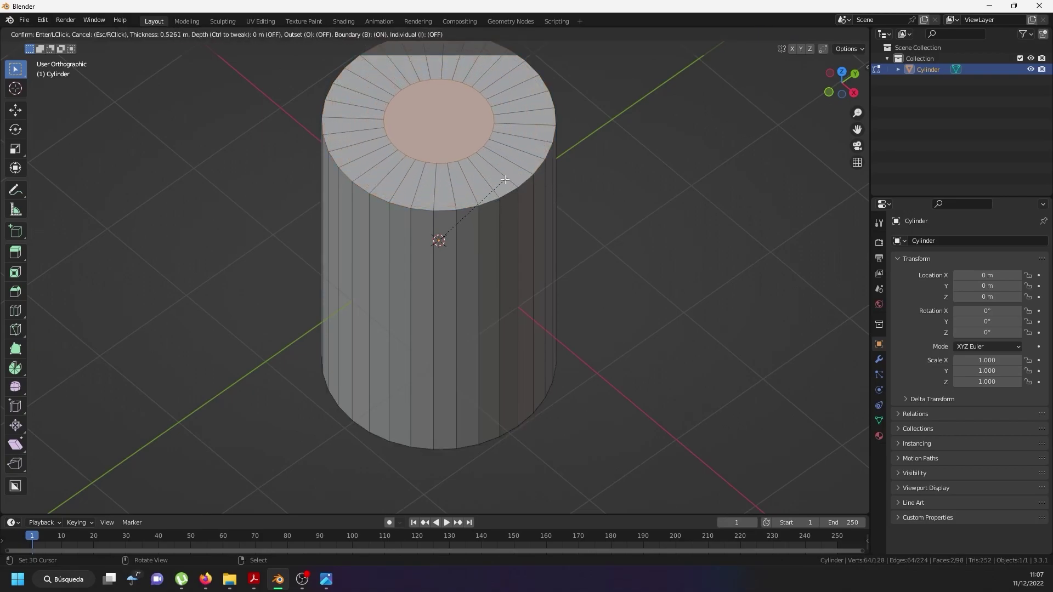
{"action": "left_click", "coordinate": [497, 178]}
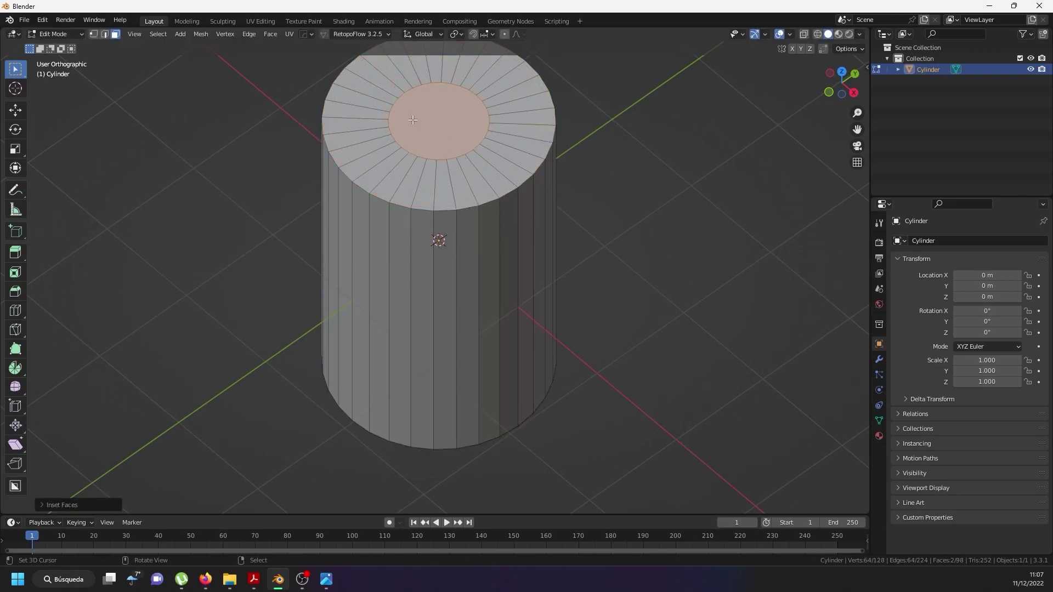
{"action": "key", "text": "i"}
{"action": "left_click", "coordinate": [525, 160]}
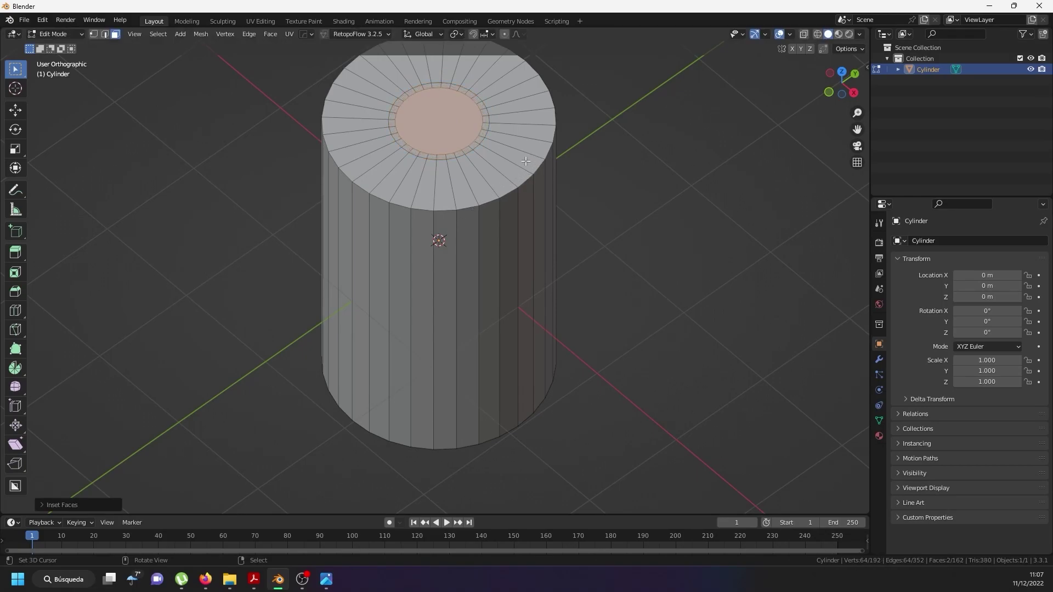
Set the transform pivot point to Individual Origins.
{"action": "right_click", "coordinate": [460, 133]}
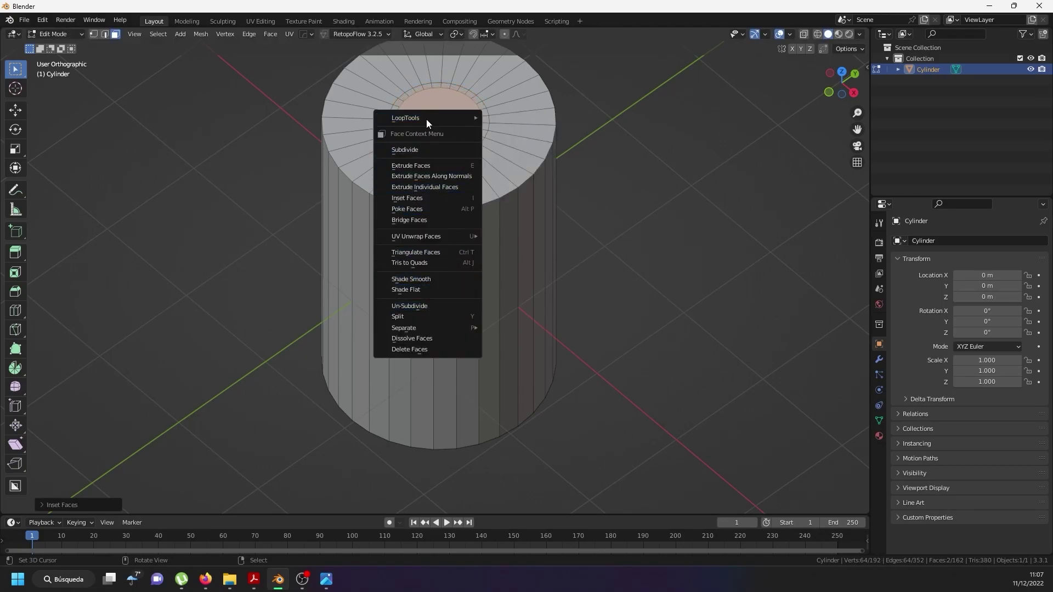
{"action": "left_click", "coordinate": [455, 34]}
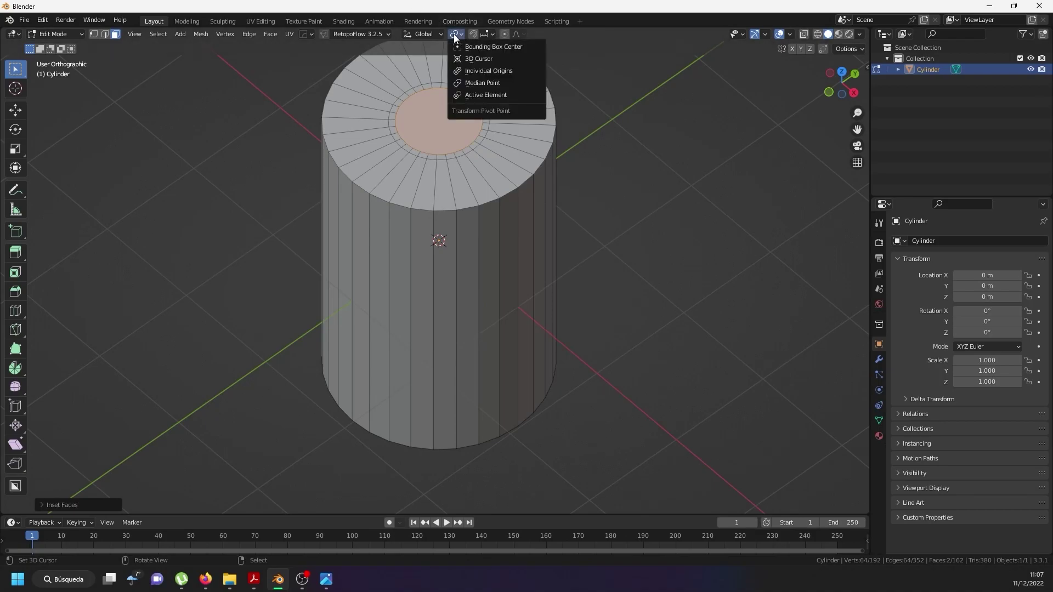
{"action": "left_click", "coordinate": [484, 70]}
Try to merge the inner vertices of both caps At Center in one operation, and undo the merge.
{"action": "right_click", "coordinate": [437, 234]}
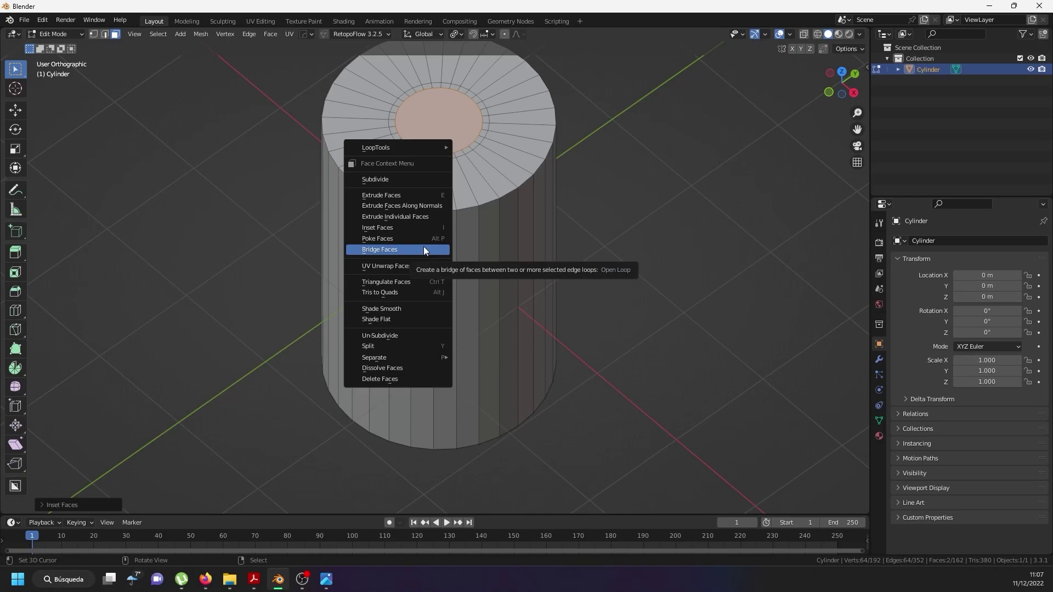
{"action": "left_click", "coordinate": [93, 34]}
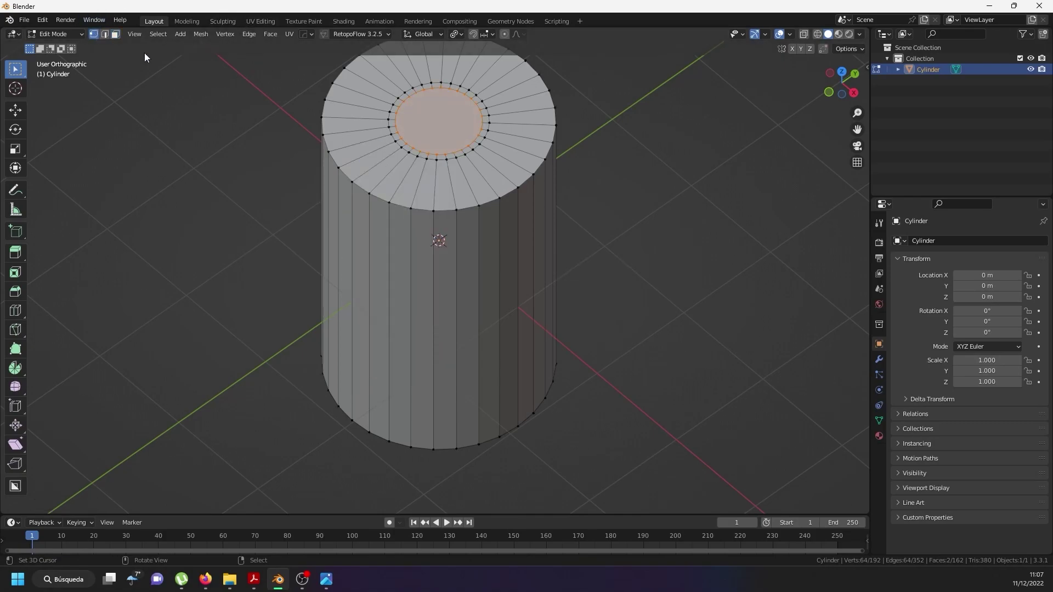
{"action": "right_click", "coordinate": [356, 160]}
{"action": "mouse_move", "coordinate": [370, 365]}
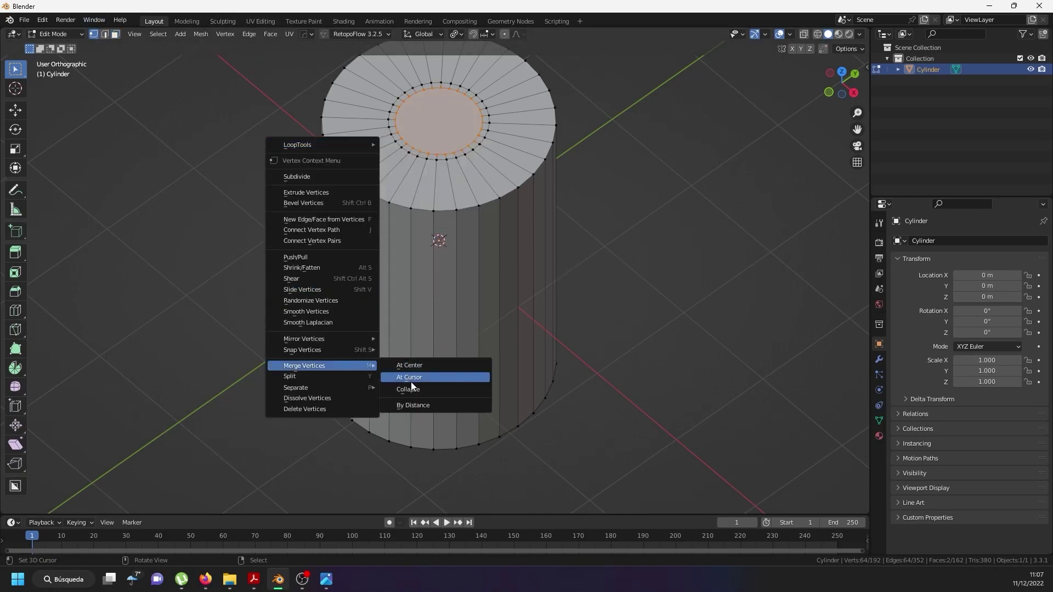
{"action": "left_click", "coordinate": [416, 367]}
{"action": "middle_click_drag", "start_coordinate": [432, 231], "coordinate": [417, 117]}
{"action": "key", "text": "ctrl+z"}
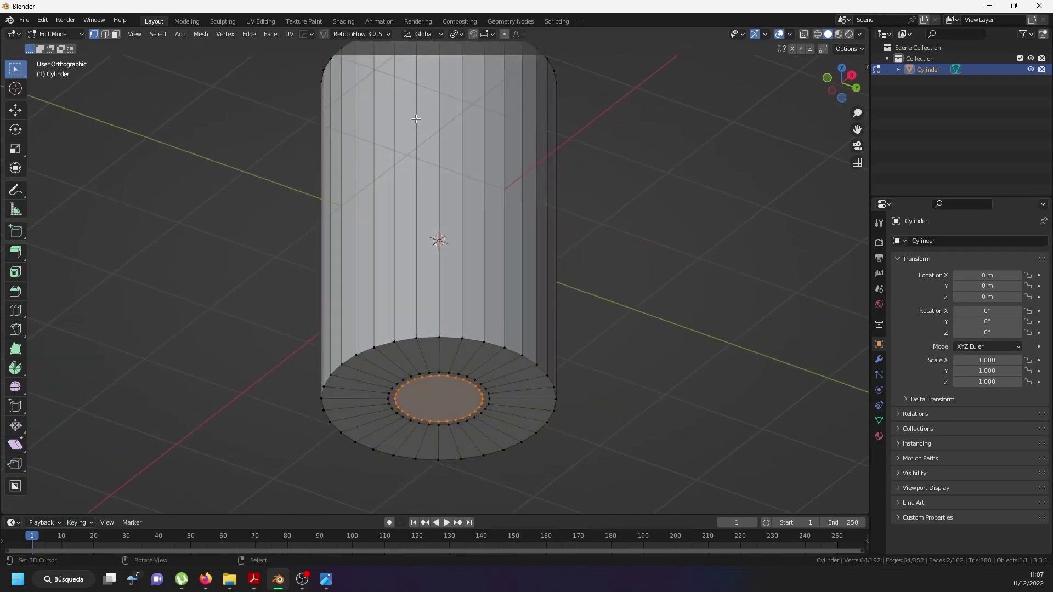
Select only the top cap's innermost face and merge its vertices At Center.
{"action": "left_click", "coordinate": [115, 34]}
{"action": "middle_click_drag", "start_coordinate": [575, 104], "coordinate": [435, 234]}
{"action": "left_click", "coordinate": [421, 111]}
{"action": "right_click", "coordinate": [427, 112]}
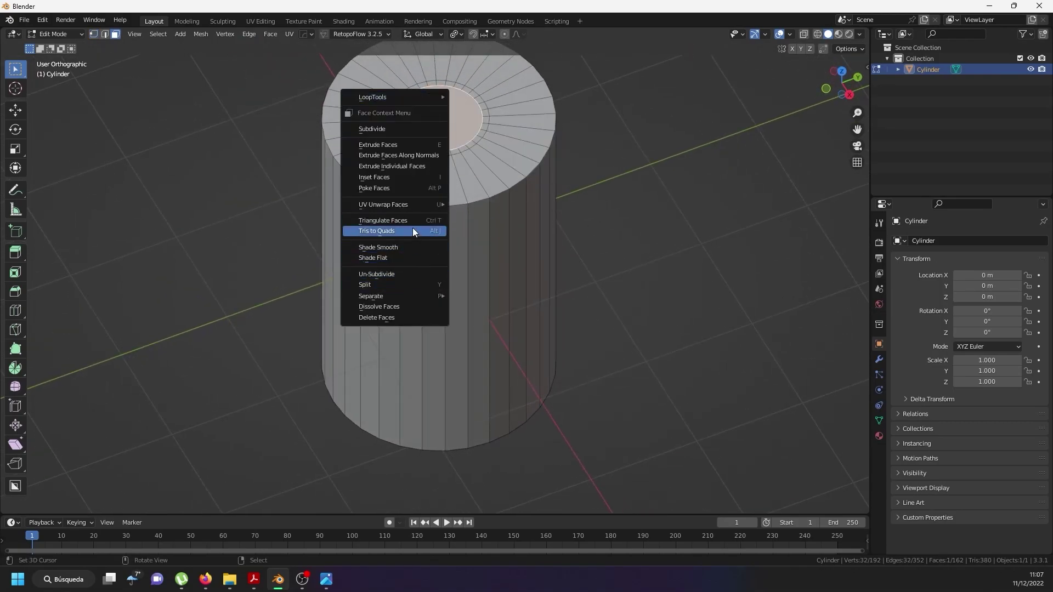
{"action": "left_click", "coordinate": [94, 34]}
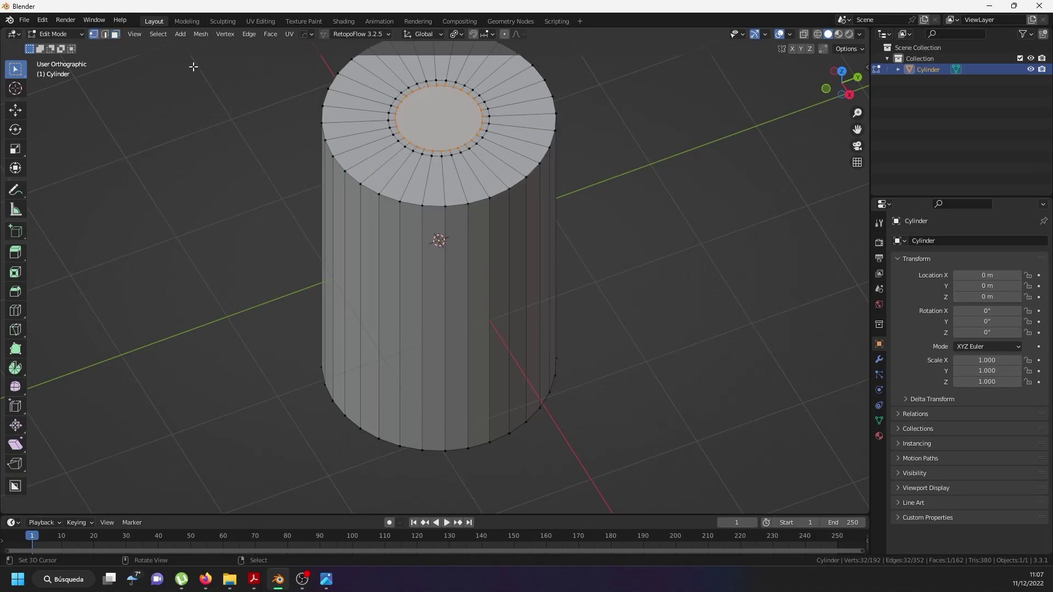
{"action": "right_click", "coordinate": [423, 132]}
{"action": "mouse_move", "coordinate": [413, 248]}
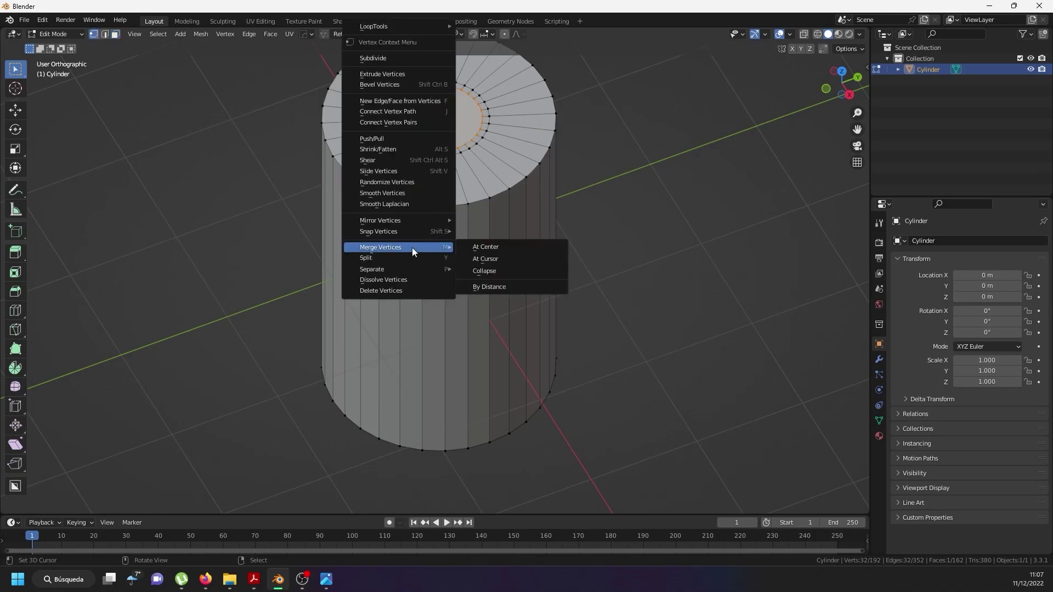
{"action": "left_click", "coordinate": [502, 246]}
Symmetrize the entire mesh in the +Z to -Z direction to copy the top cap's topology to the bottom.
{"action": "key", "text": "a"}
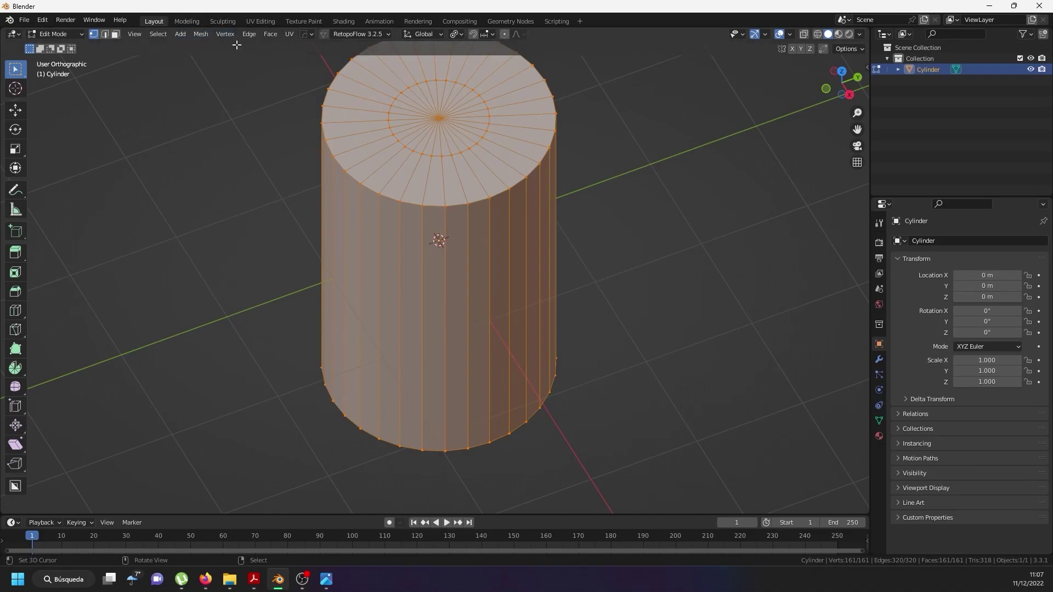
{"action": "left_click", "coordinate": [200, 34]}
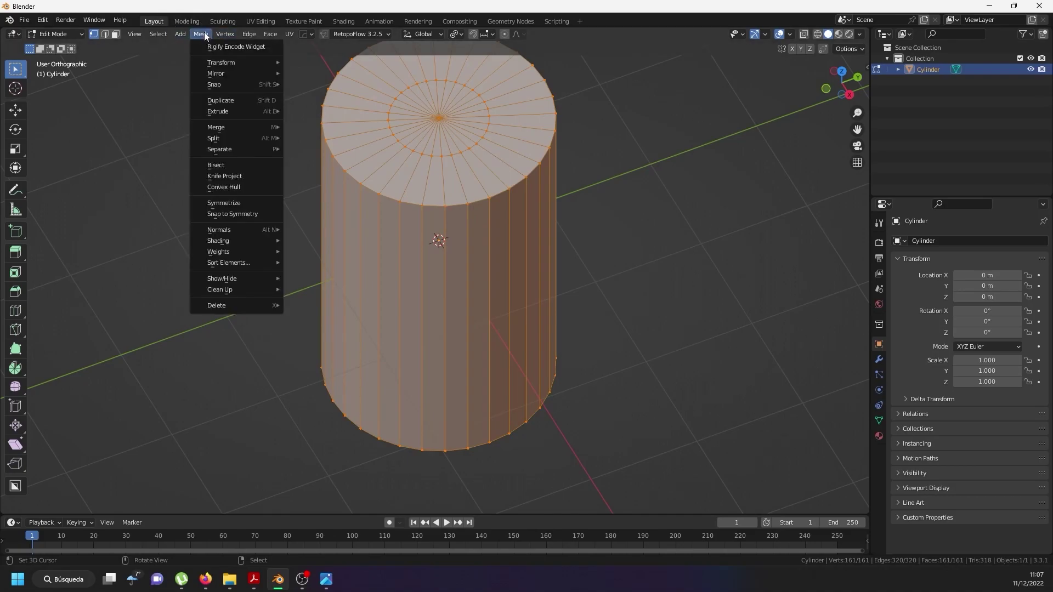
{"action": "left_click", "coordinate": [239, 203]}
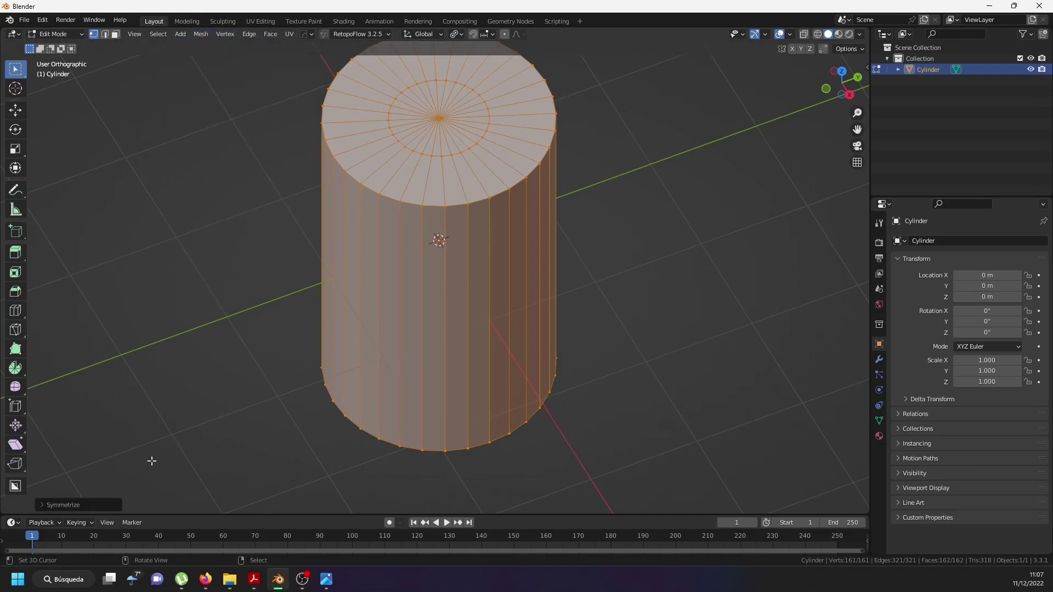
{"action": "left_click", "coordinate": [78, 506]}
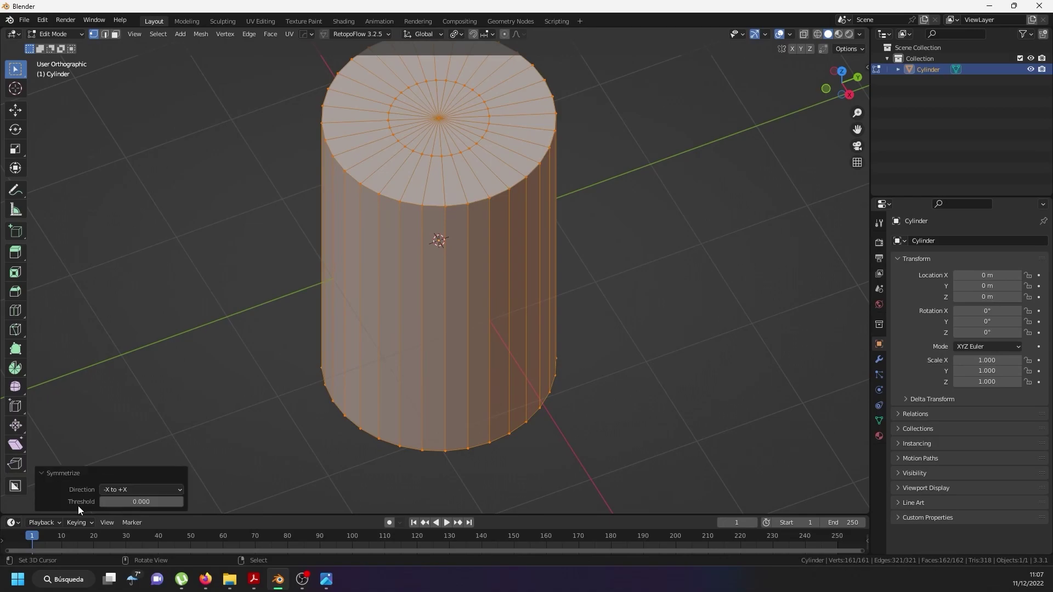
{"action": "left_click", "coordinate": [133, 486]}
{"action": "left_click", "coordinate": [142, 415]}
Delete the horizontal edge loop around the cylinder's middle without removing faces, and return to Object Mode.
{"action": "middle_click_drag", "start_coordinate": [384, 400], "coordinate": [436, 250]}
{"action": "left_click", "coordinate": [435, 252], "text": "alt"}
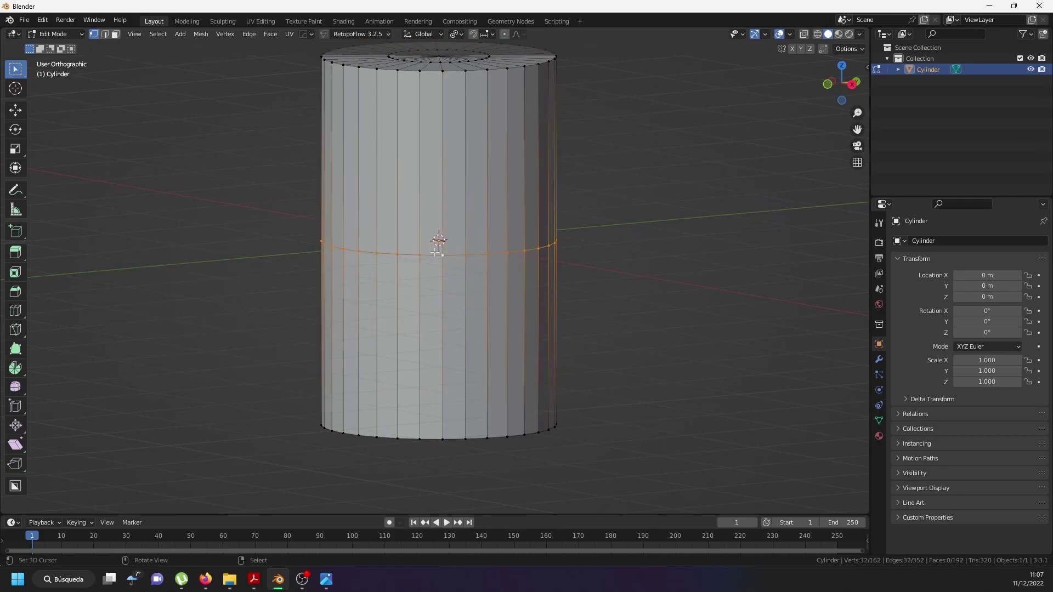
{"action": "key", "text": "x"}
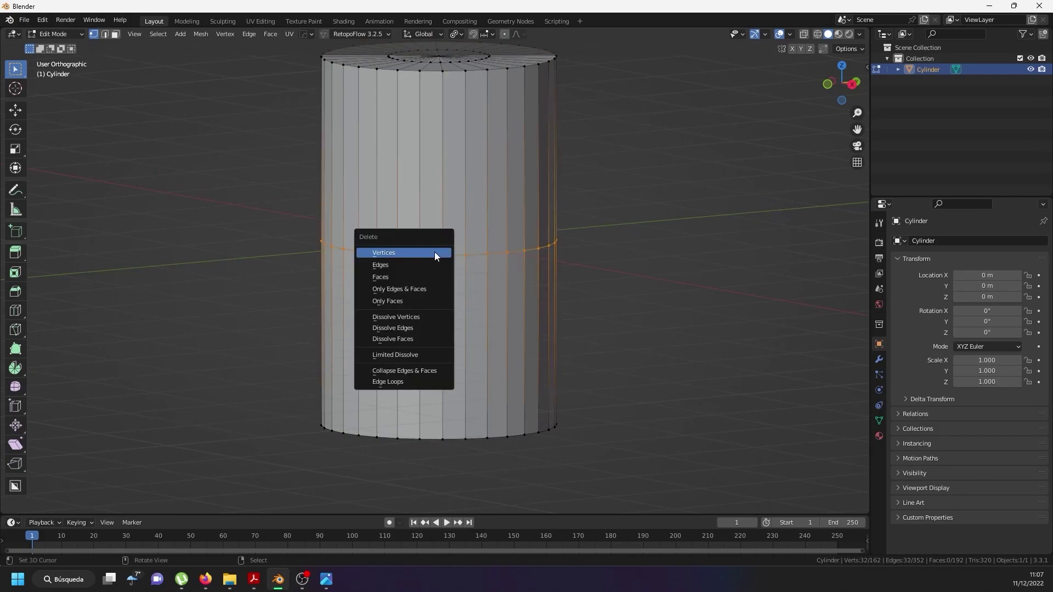
{"action": "left_click", "coordinate": [395, 383]}
{"action": "key", "text": "a"}
{"action": "middle_click_drag", "start_coordinate": [395, 387], "coordinate": [447, 282]}
{"action": "key", "text": "Tab"}
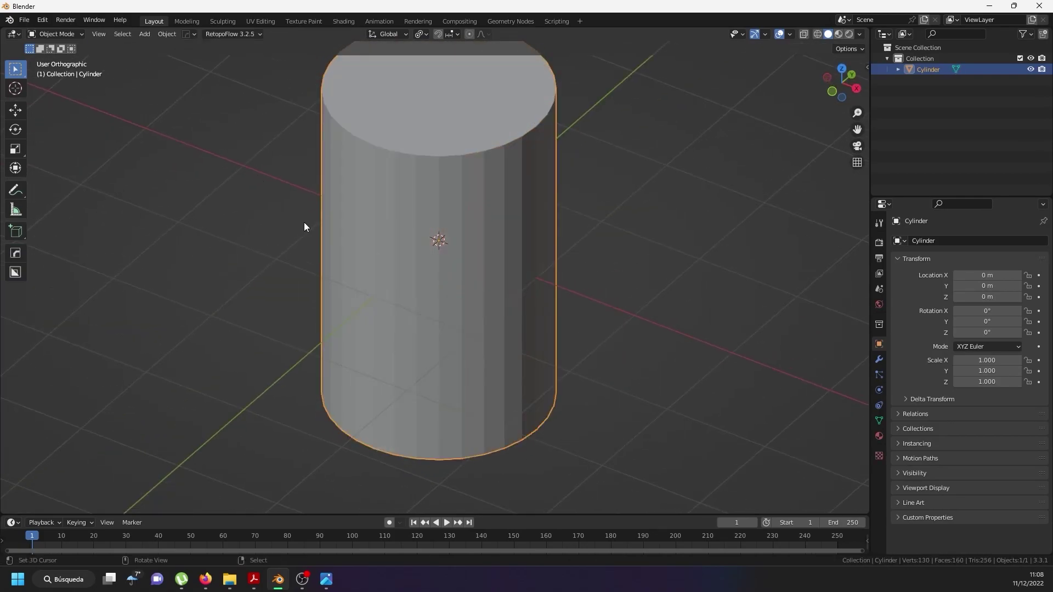
Switch to the UV Editing workspace and select the cylinder's entire mesh.
{"action": "left_click", "coordinate": [268, 23]}
{"action": "key", "text": "alt+a"}
{"action": "key", "text": "a"}
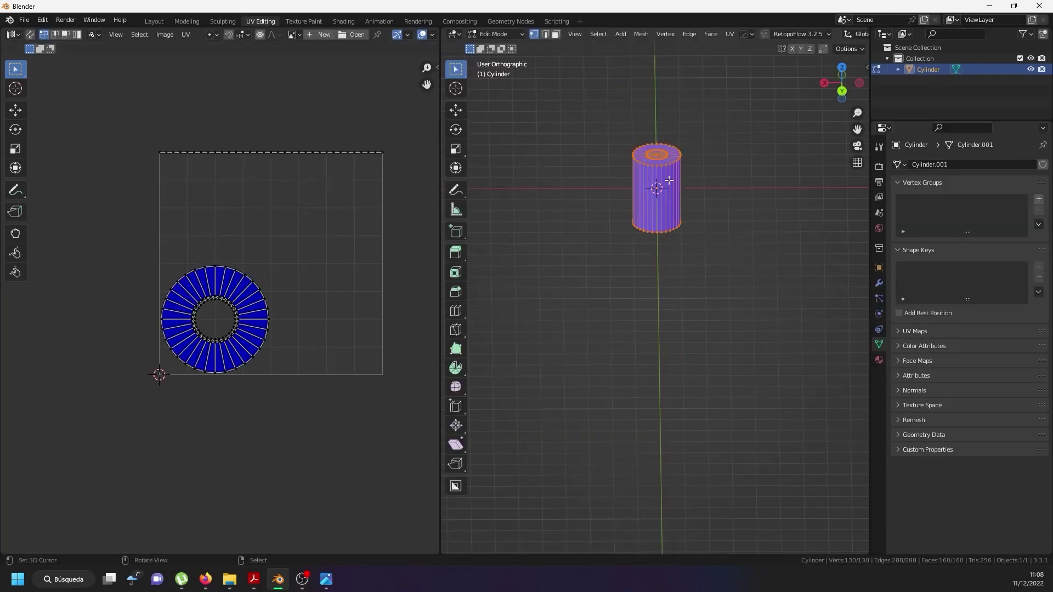
{"action": "scroll", "coordinate": [657, 169], "scroll_direction": "up", "scroll_amount": 1}
{"action": "scroll", "coordinate": [656, 168], "scroll_direction": "up", "scroll_amount": 4}
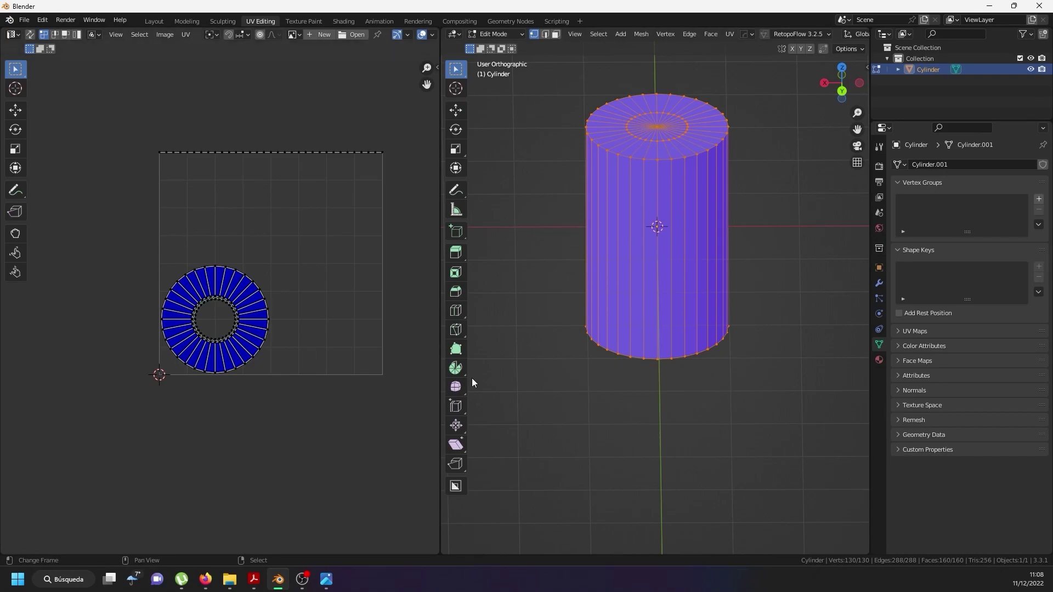
Select the outer edge loops around the top and bottom rims of the cylinder and mark them as seams.
{"action": "left_click", "coordinate": [659, 163]}
{"action": "left_click", "coordinate": [661, 160], "text": "alt"}
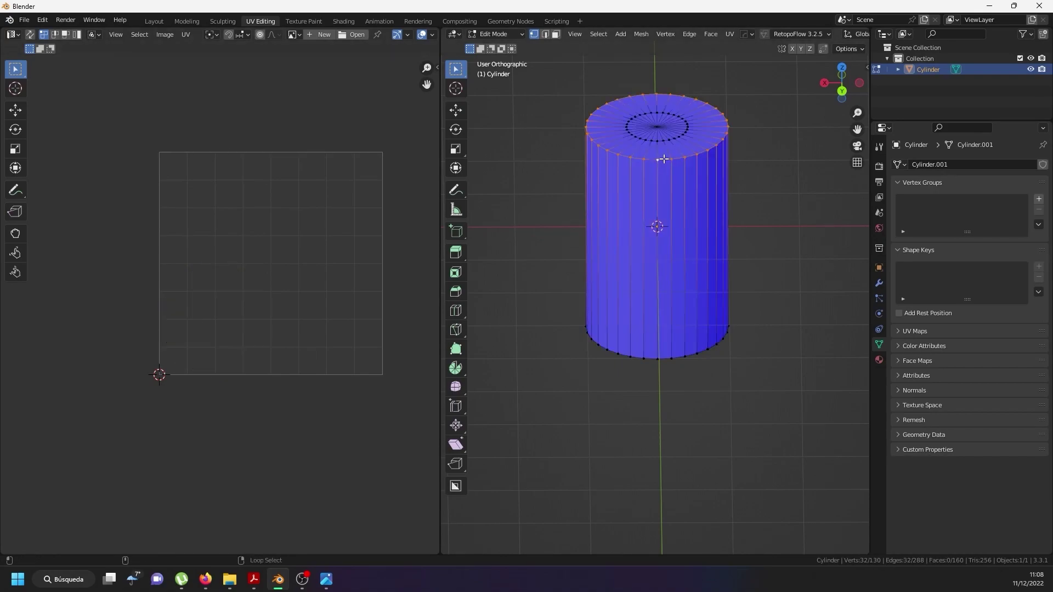
{"action": "left_click", "coordinate": [545, 35]}
{"action": "left_click", "coordinate": [653, 360], "text": "alt+shift"}
{"action": "middle_click_drag", "start_coordinate": [696, 317], "coordinate": [684, 256]}
{"action": "key", "text": "u"}
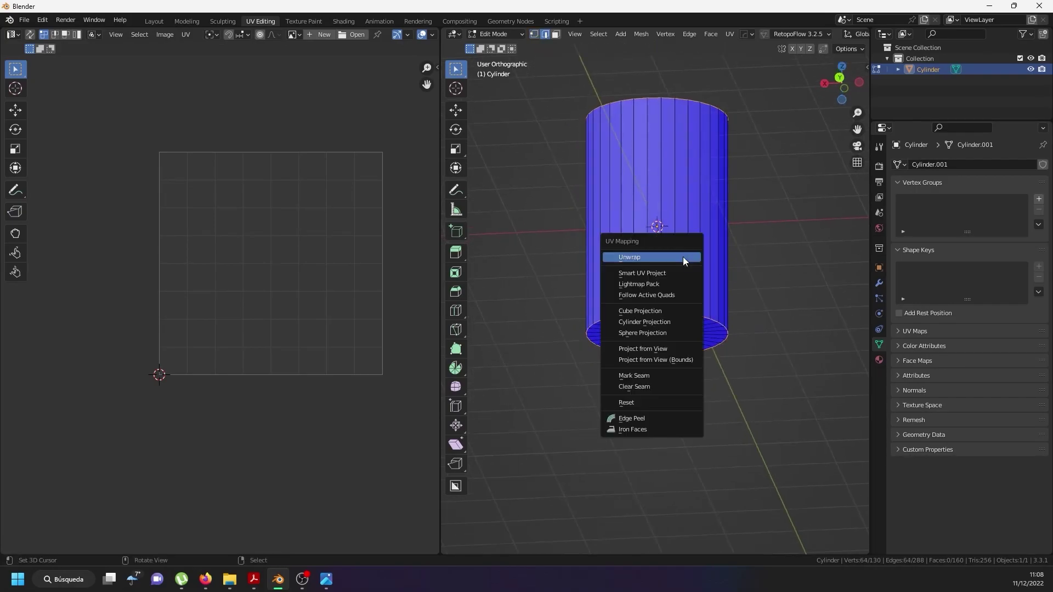
{"action": "left_click", "coordinate": [646, 376]}
Mark the central vertical edge on the front of the cylinder's side wall as a seam.
{"action": "mouse_move", "coordinate": [668, 215]}
{"action": "middle_mouse_down"}
{"action": "mouse_move", "coordinate": [663, 267]}
{"action": "mouse_move", "coordinate": [639, 235]}
{"action": "mouse_move", "coordinate": [651, 226]}
{"action": "middle_mouse_up"}
{"action": "key", "text": "KP_1"}
{"action": "left_click", "coordinate": [656, 217]}
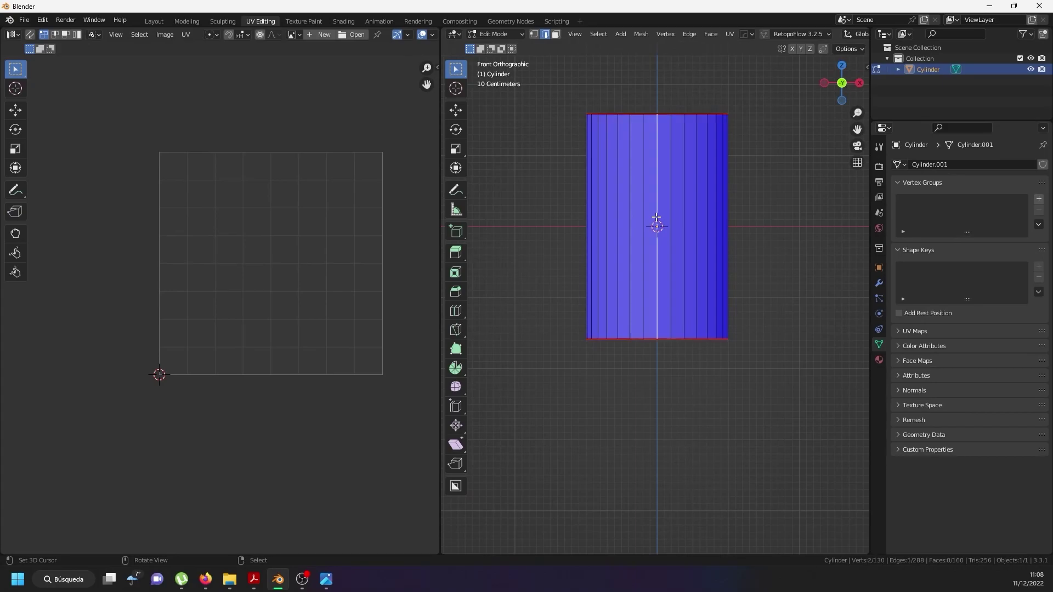
{"action": "key", "text": "u"}
{"action": "left_click", "coordinate": [657, 217]}
{"action": "middle_click_drag", "start_coordinate": [657, 220], "coordinate": [674, 251]}
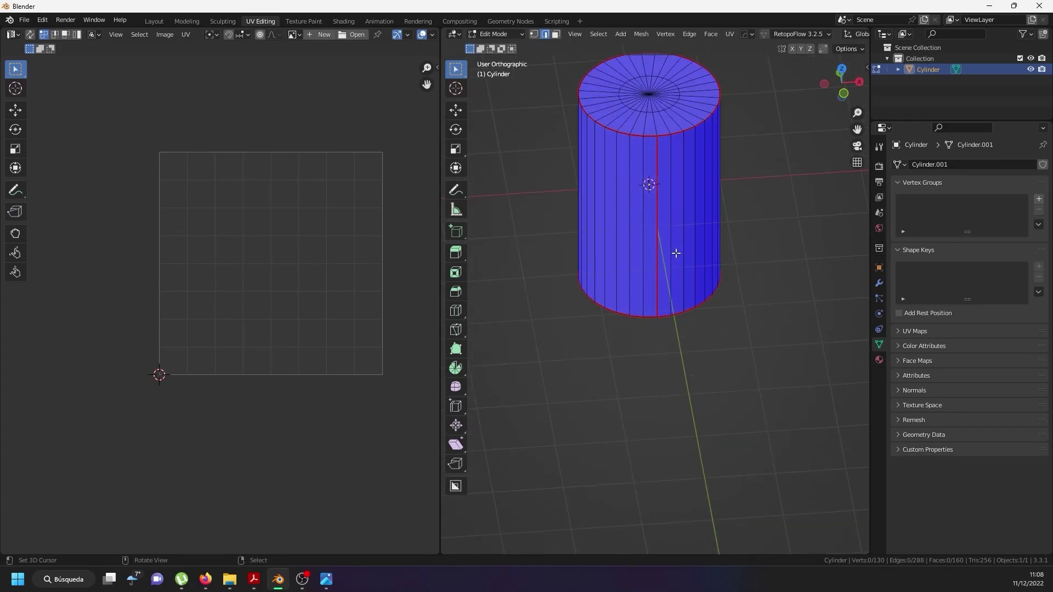
Unwrap the whole mesh along its seams with the Angle Based method and inspect the cap islands up close.
{"action": "key", "text": "a"}
{"action": "key", "text": "u"}
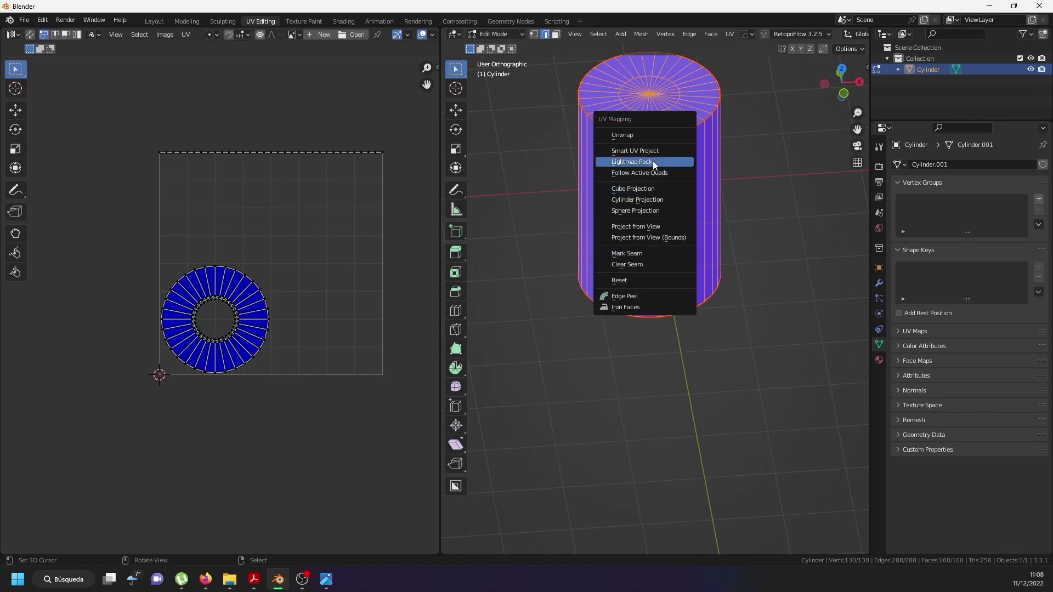
{"action": "left_click", "coordinate": [644, 135]}
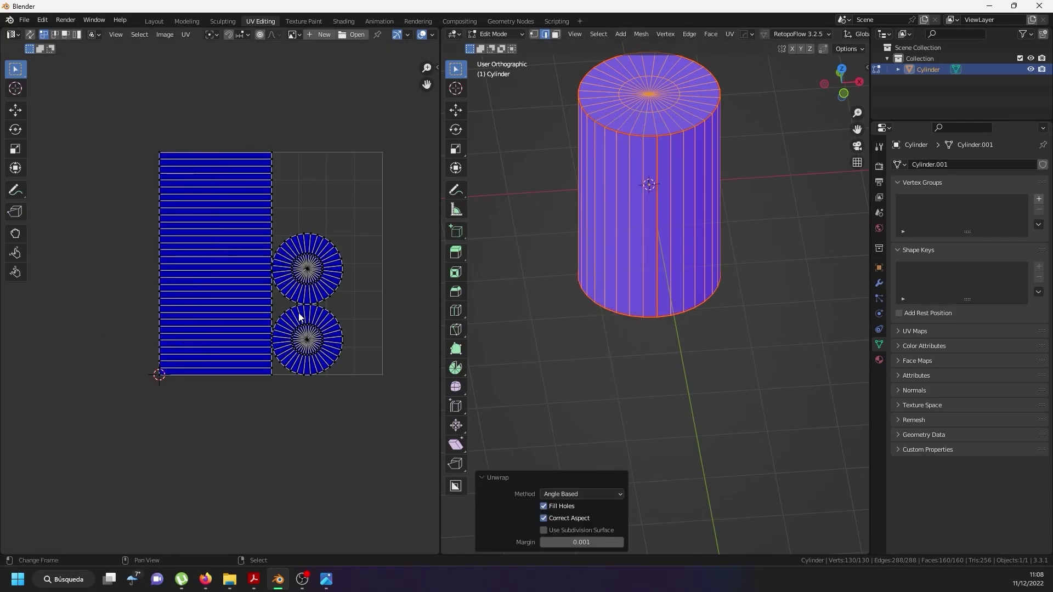
{"action": "scroll", "coordinate": [332, 290], "scroll_direction": "up", "scroll_amount": 6}
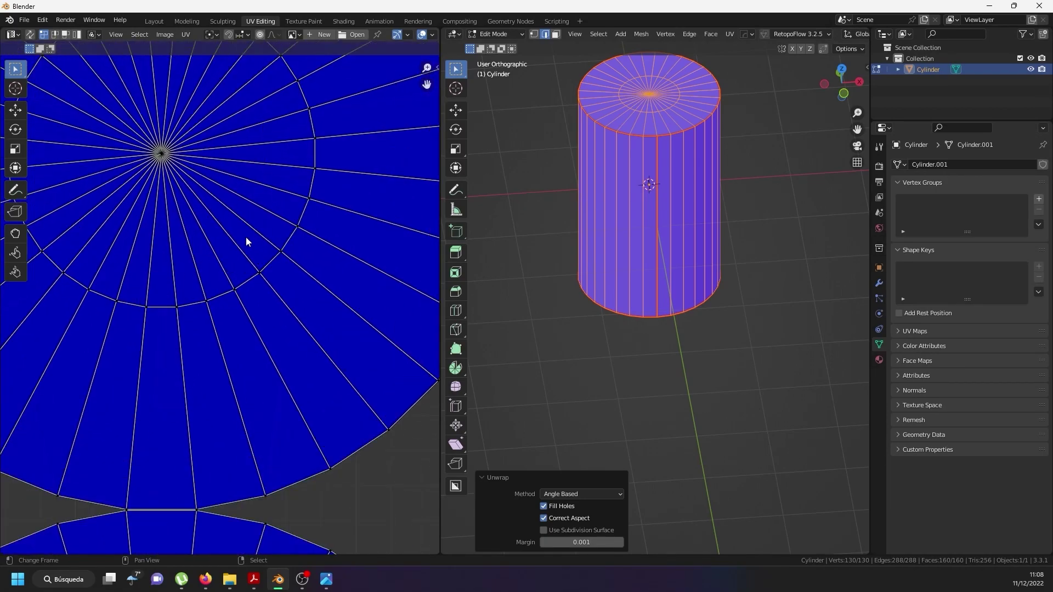
Review both cap islands in the cylinder's UV layout and return to Object Mode.
{"action": "left_click", "coordinate": [241, 294]}
{"action": "scroll", "coordinate": [244, 279], "scroll_direction": "down", "scroll_amount": 4}
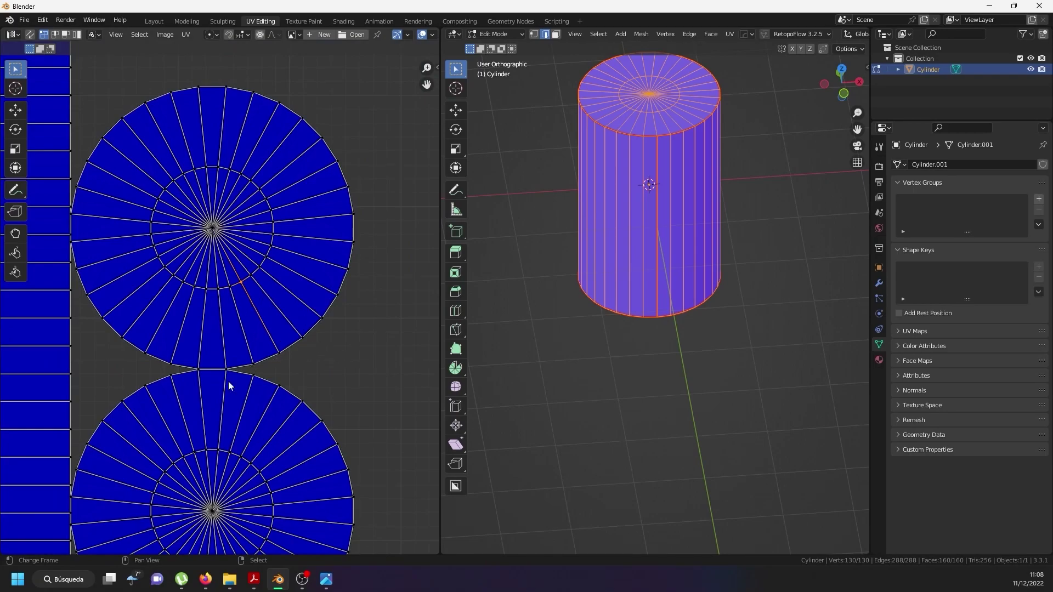
{"action": "scroll", "coordinate": [251, 364], "scroll_direction": "down", "scroll_amount": 4}
{"action": "key", "text": "Tab"}
{"action": "middle_click_drag", "start_coordinate": [692, 187], "coordinate": [750, 177]}
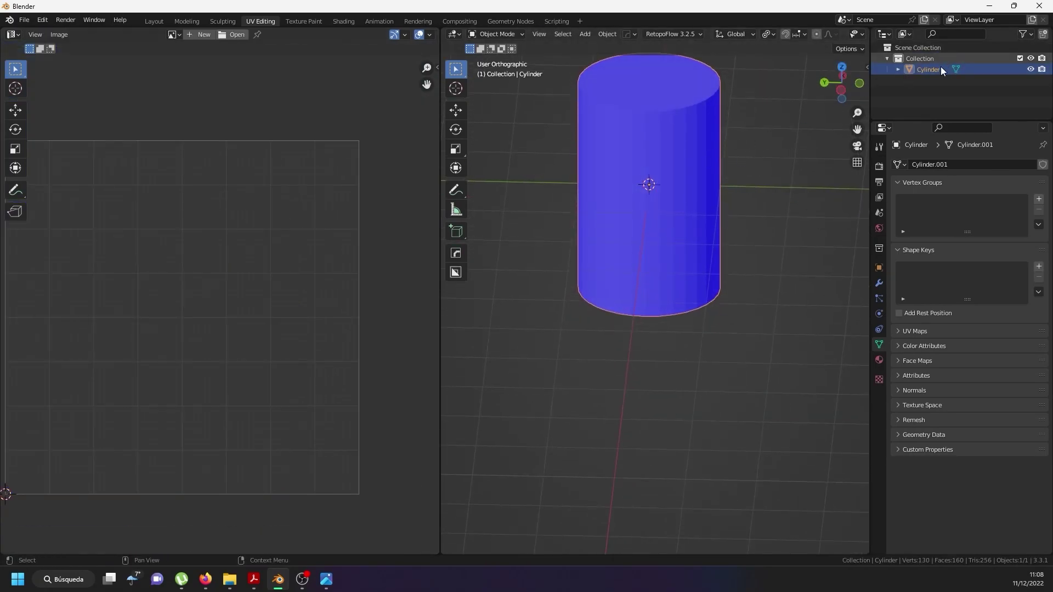
{"action": "scroll", "coordinate": [643, 171], "scroll_direction": "down", "scroll_amount": 3}
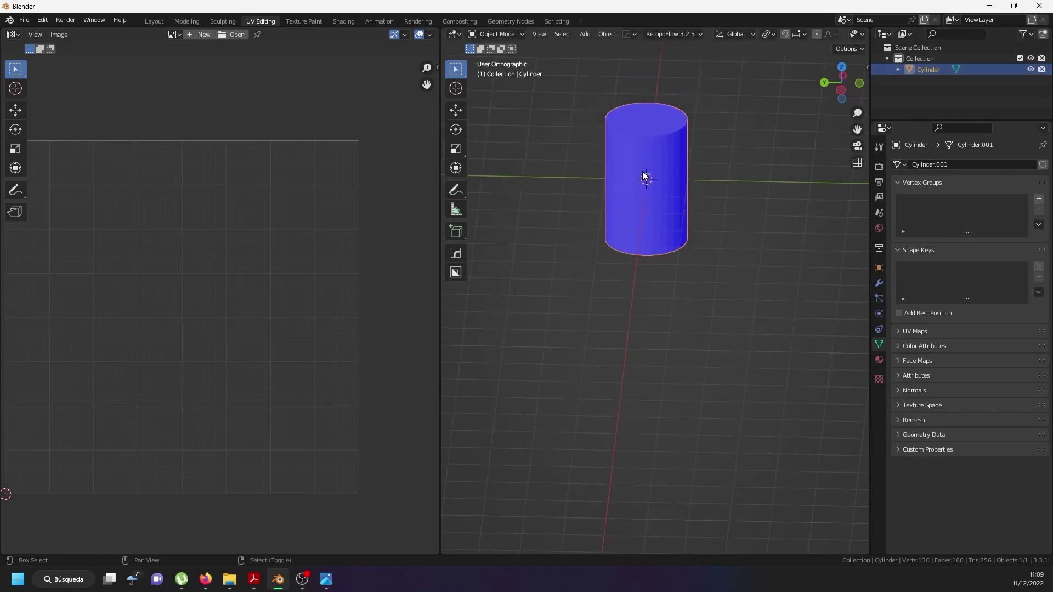
Add a second cylinder with 32 vertices, 1 m radius and 2 m depth, and stretch its mesh along Z to match the first cylinder's height.
{"action": "key", "text": "shift+a"}
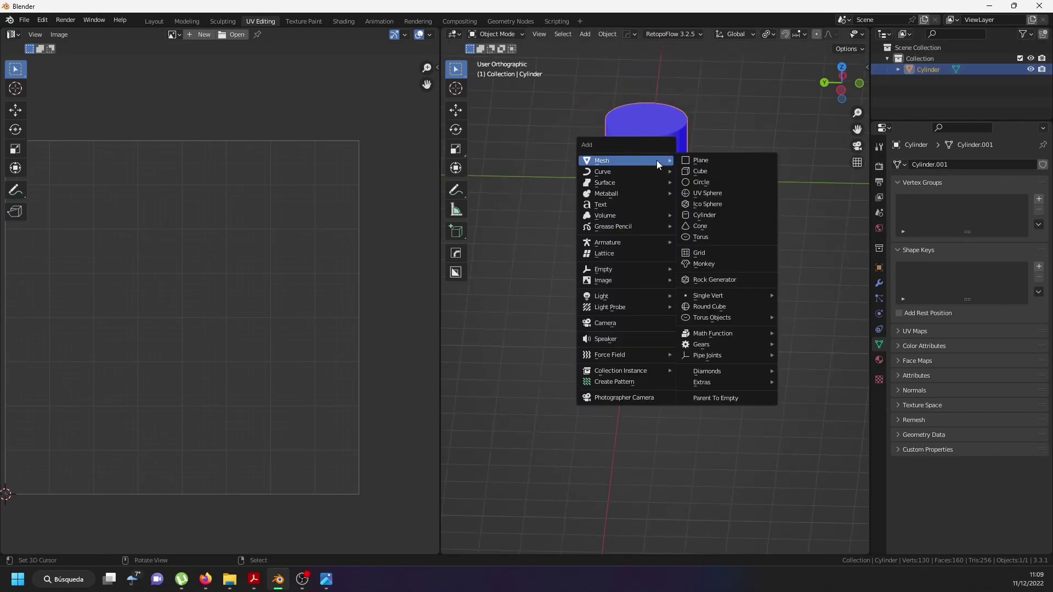
{"action": "left_click", "coordinate": [702, 215]}
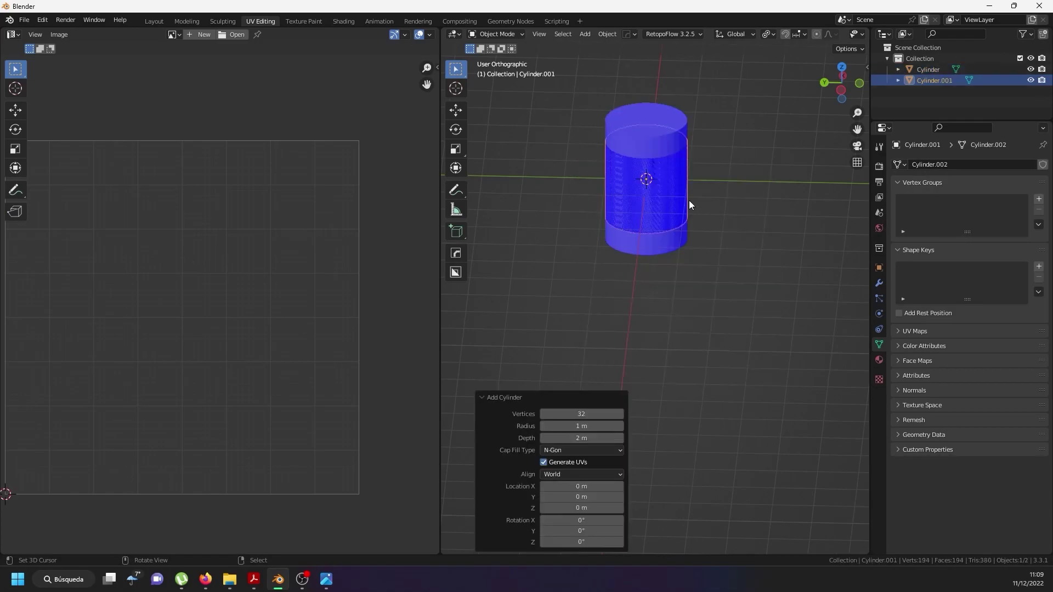
{"action": "key", "text": "KP_1"}
{"action": "key", "text": "Tab"}
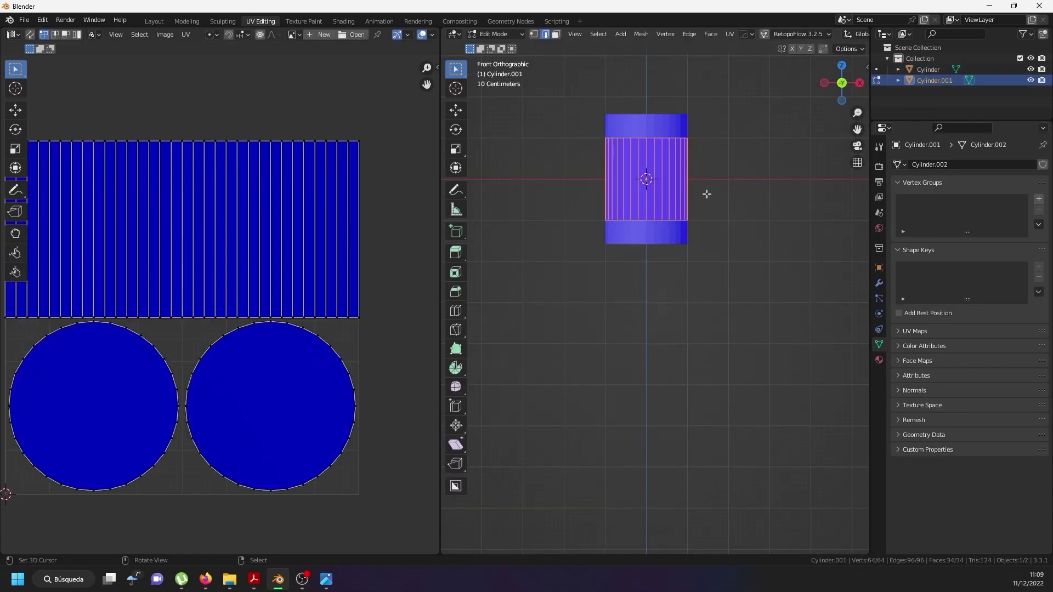
{"action": "key", "text": "s"}
{"action": "key", "text": "z"}
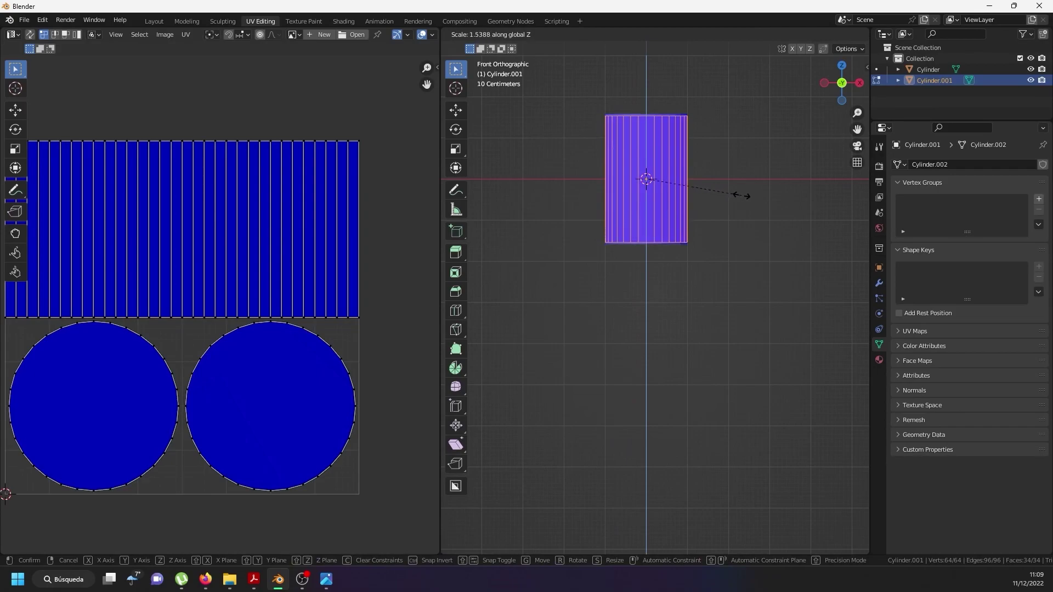
{"action": "left_click", "coordinate": [743, 195]}
{"action": "key", "text": "Tab"}
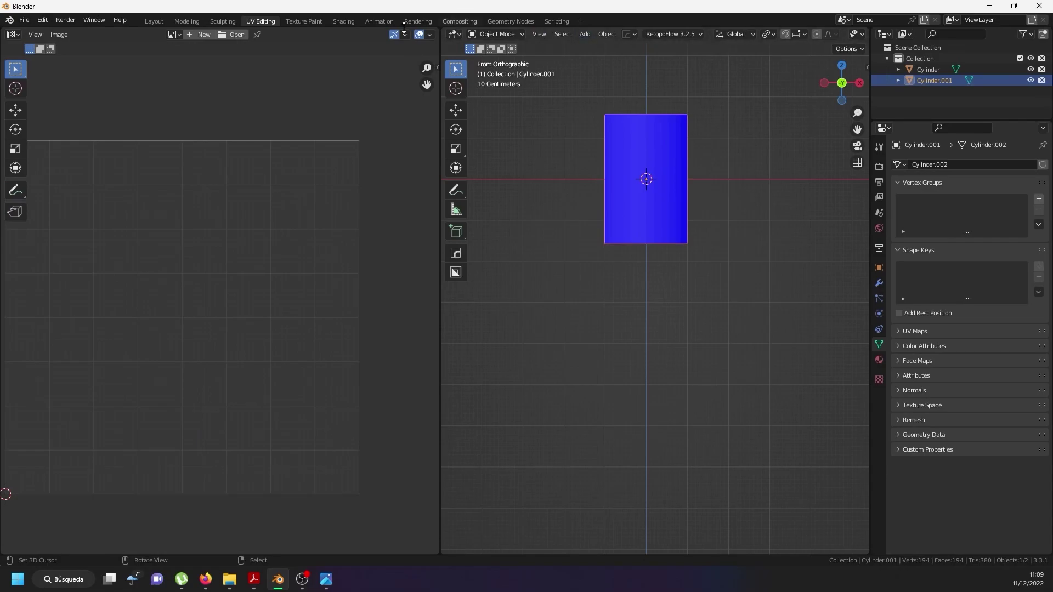
Switch to the Layout workspace and move the new cylinder about -3.5 m along X.
{"action": "left_click", "coordinate": [154, 22]}
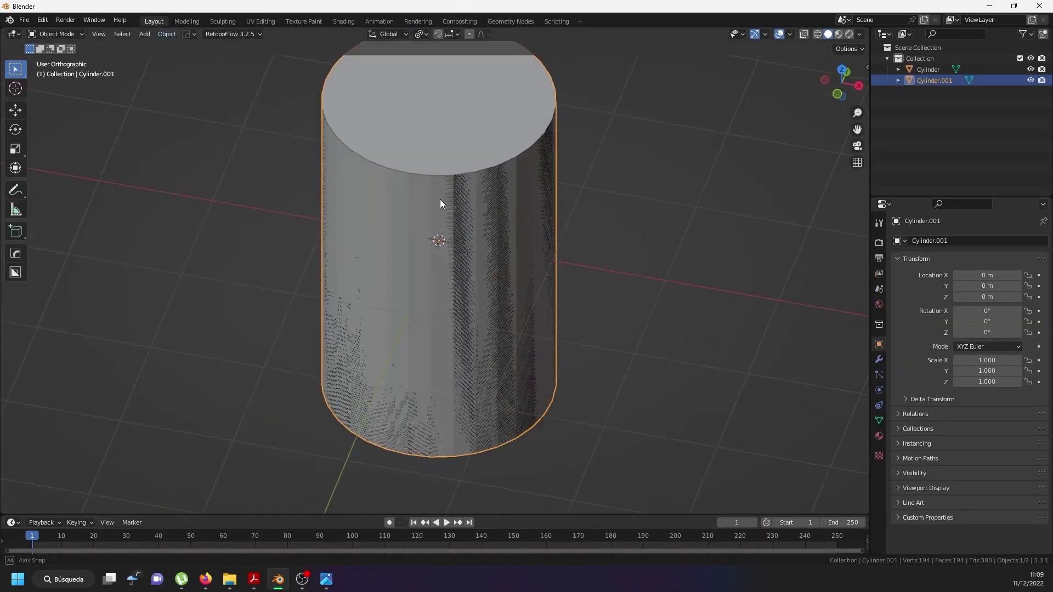
{"action": "left_click", "coordinate": [15, 110]}
{"action": "scroll", "coordinate": [439, 229], "scroll_direction": "down", "scroll_amount": 2}
{"action": "left_click_drag", "start_coordinate": [464, 242], "coordinate": [228, 208]}
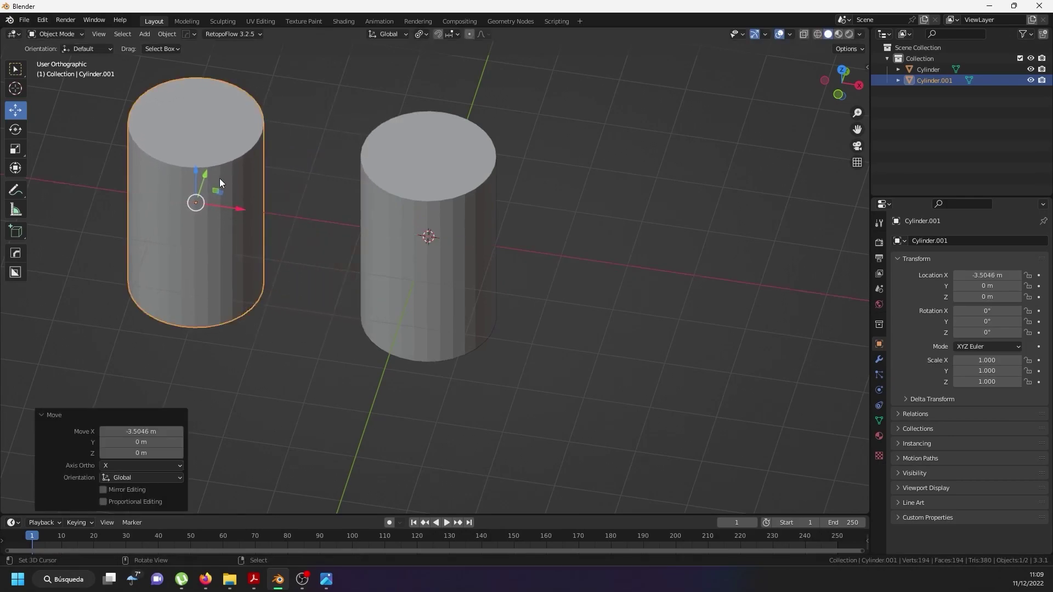
Compare the mesh topology of the new and original cylinders in Edit Mode.
{"action": "key", "text": "Tab"}
{"action": "key", "text": "Tab"}
{"action": "left_click", "coordinate": [439, 175]}
{"action": "key", "text": "Tab"}
{"action": "key", "text": "Tab"}
Duplicate the original cylinder in place, keeping the copy at the same position.
{"action": "scroll", "coordinate": [446, 182], "scroll_direction": "down", "scroll_amount": 2}
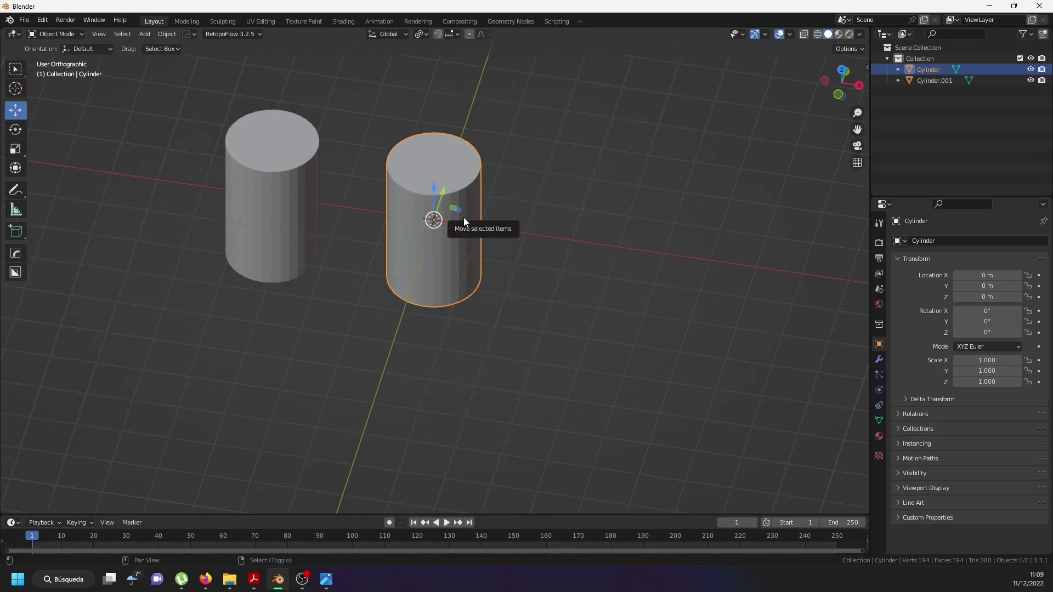
{"action": "key", "text": "shift+d"}
{"action": "key", "text": "Escape"}
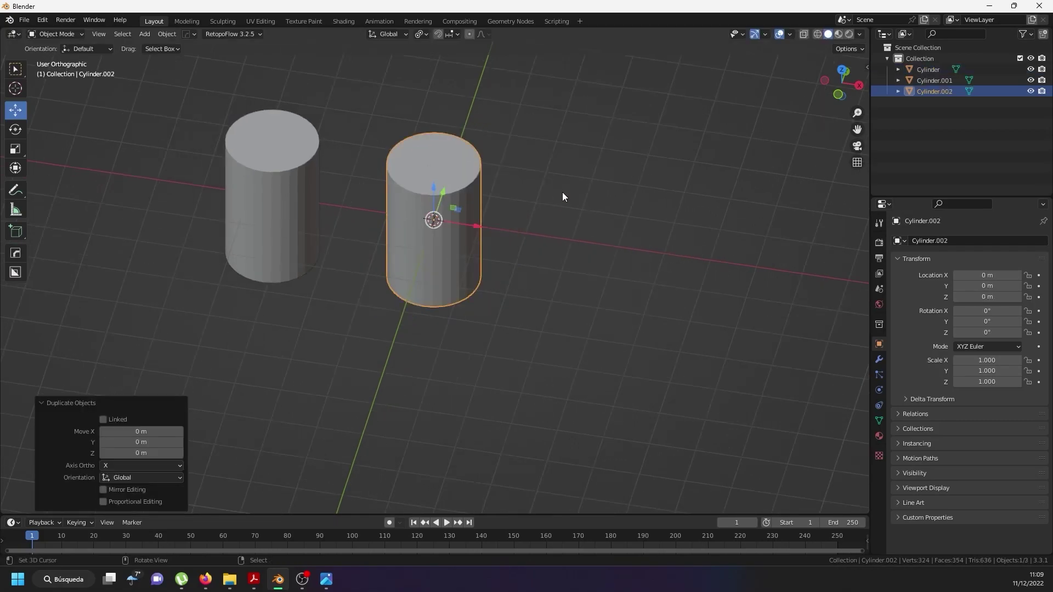
Rename the original cylinder as 01 and the displaced second cylinder as 02.
{"action": "double_click", "coordinate": [929, 70]}
{"action": "type", "text": "01"}
{"action": "key", "text": "Return"}
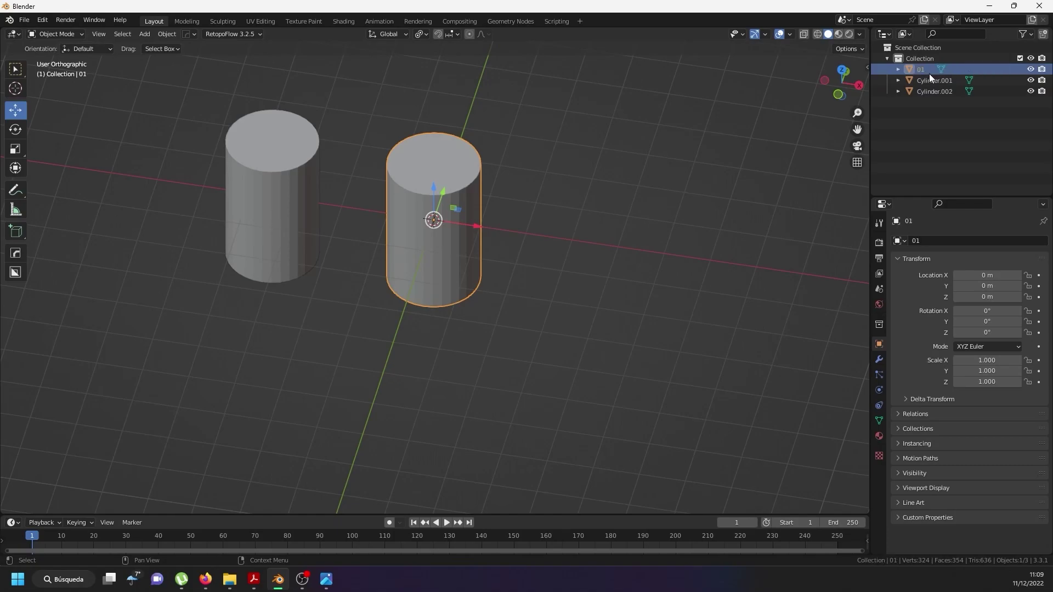
{"action": "double_click", "coordinate": [930, 78]}
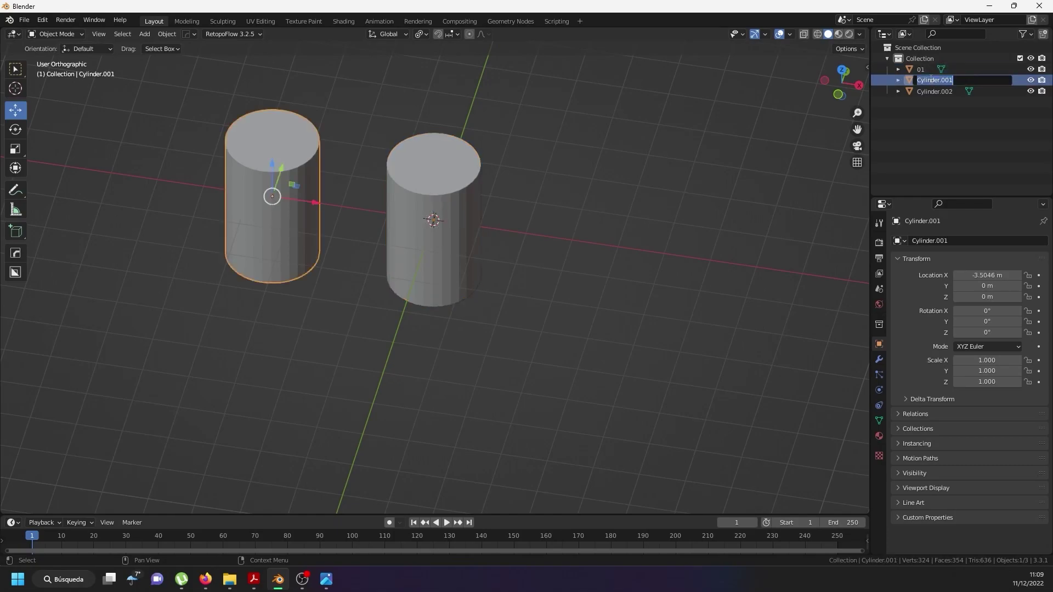
{"action": "type", "text": "02"}
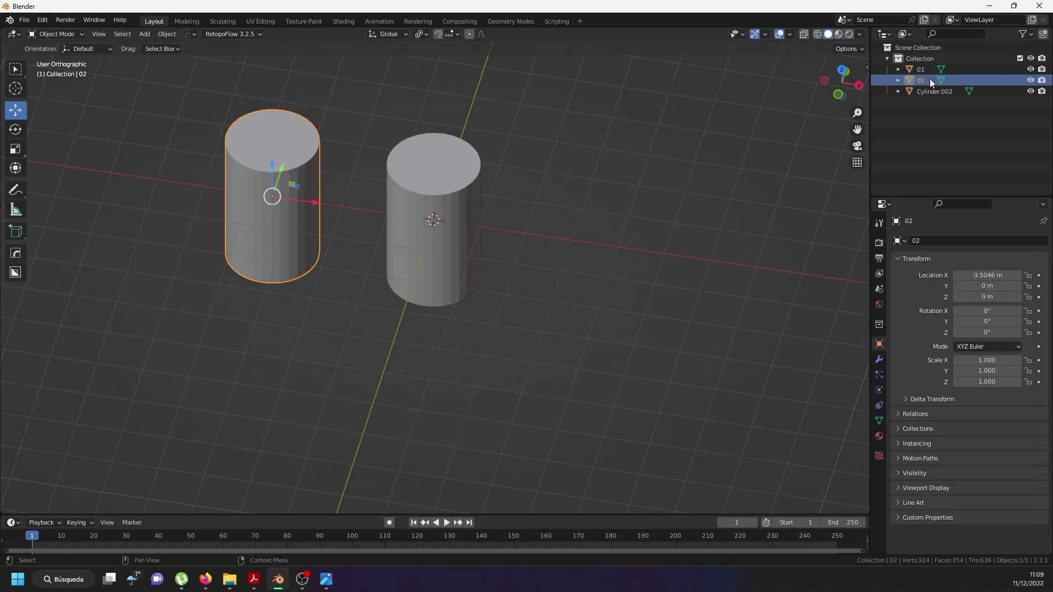
{"action": "key", "text": "Return"}
Try to rename the displaced cylinder 02 as 01.
{"action": "double_click", "coordinate": [918, 70]}
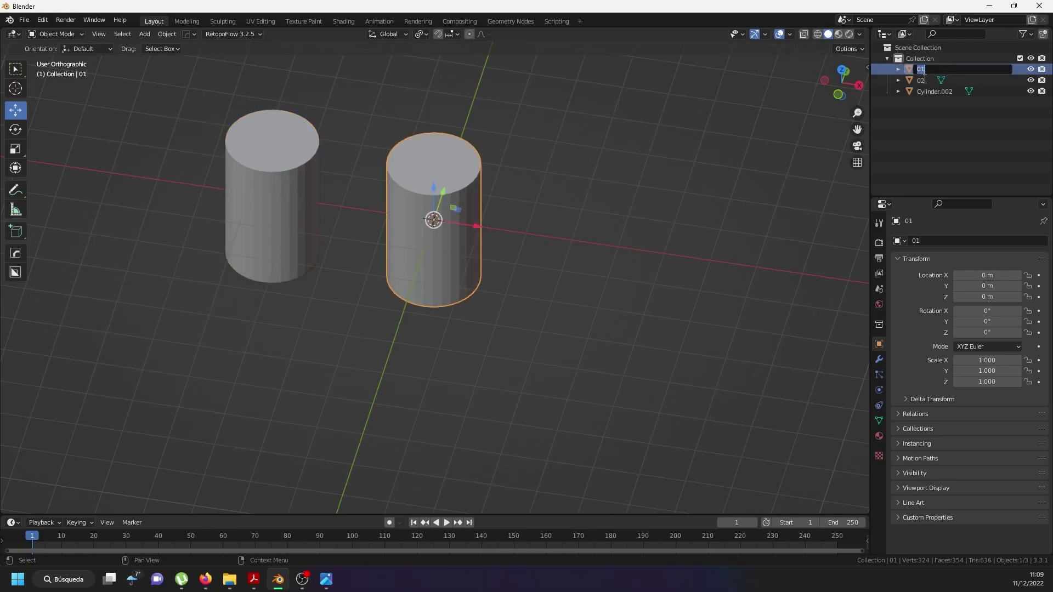
{"action": "double_click", "coordinate": [922, 79]}
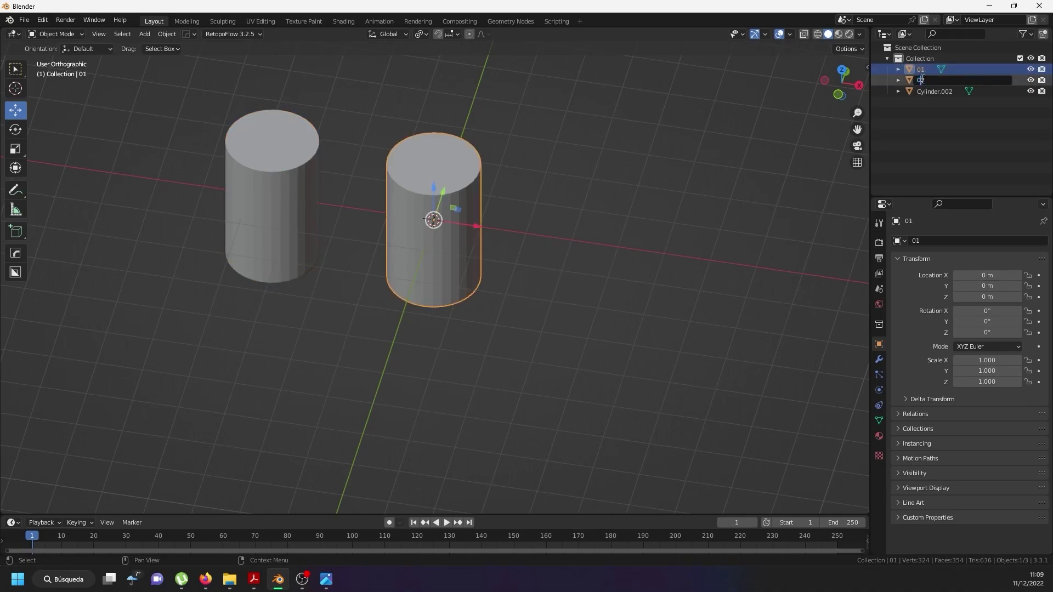
{"action": "type", "text": "01"}
{"action": "key", "text": "Return"}
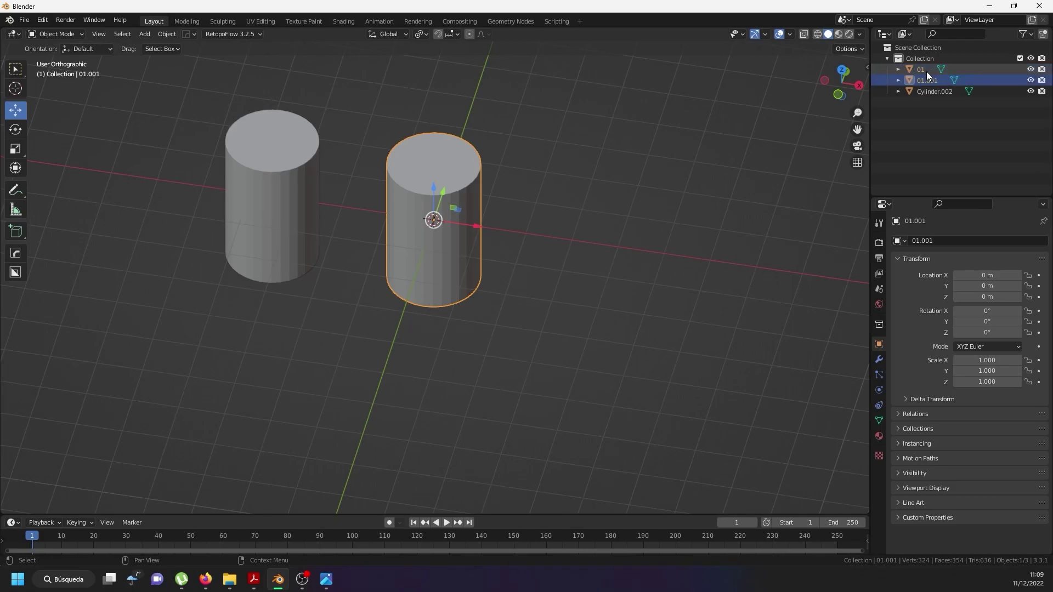
Restore the object names, with the displaced cylinder as 02 and the original at the origin as 01.
{"action": "double_click", "coordinate": [923, 70]}
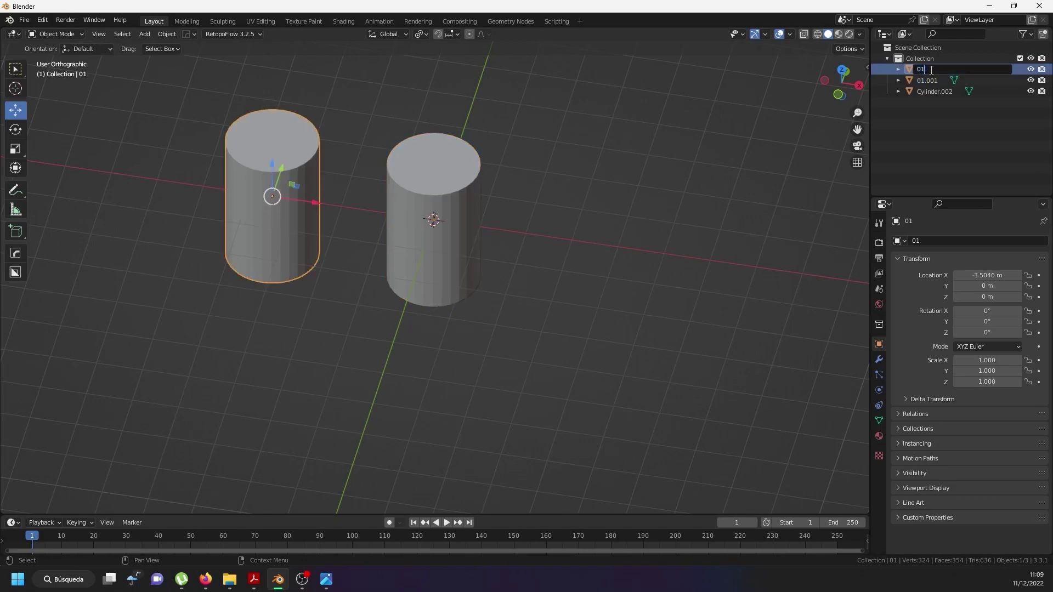
{"action": "key", "text": "BackSpace"}
{"action": "type", "text": "2"}
{"action": "key", "text": "Return"}
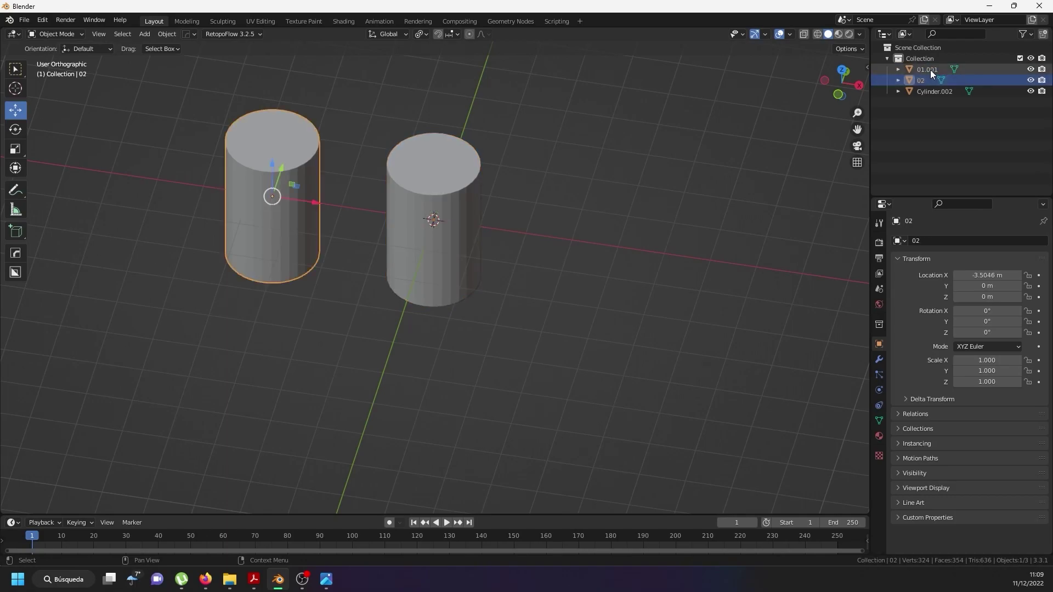
{"action": "double_click", "coordinate": [930, 70]}
{"action": "left_click_drag", "start_coordinate": [923, 69], "coordinate": [988, 69]}
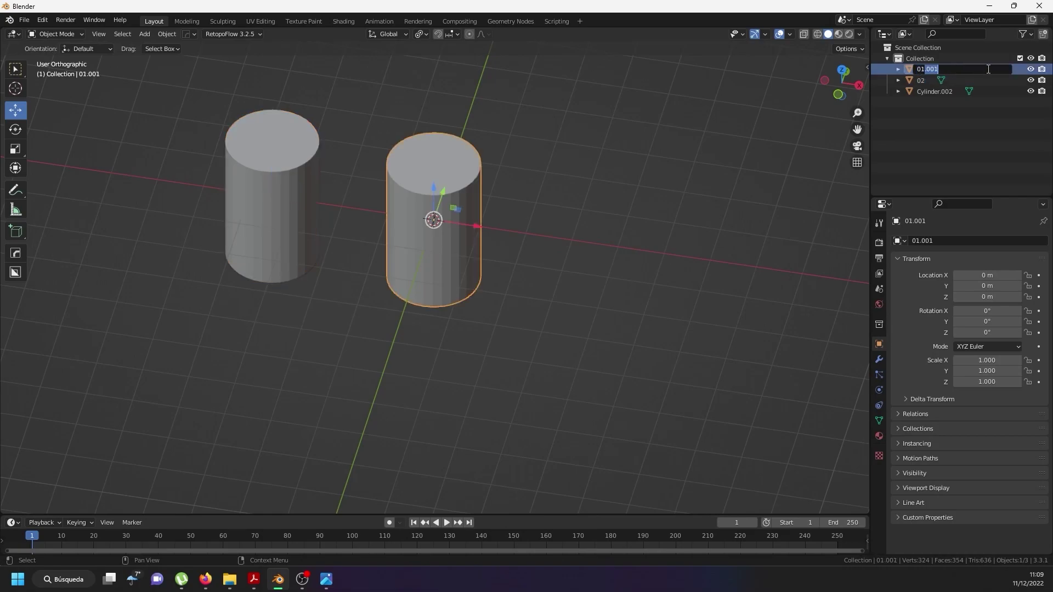
{"action": "key", "text": "BackSpace"}
{"action": "key", "text": "Return"}
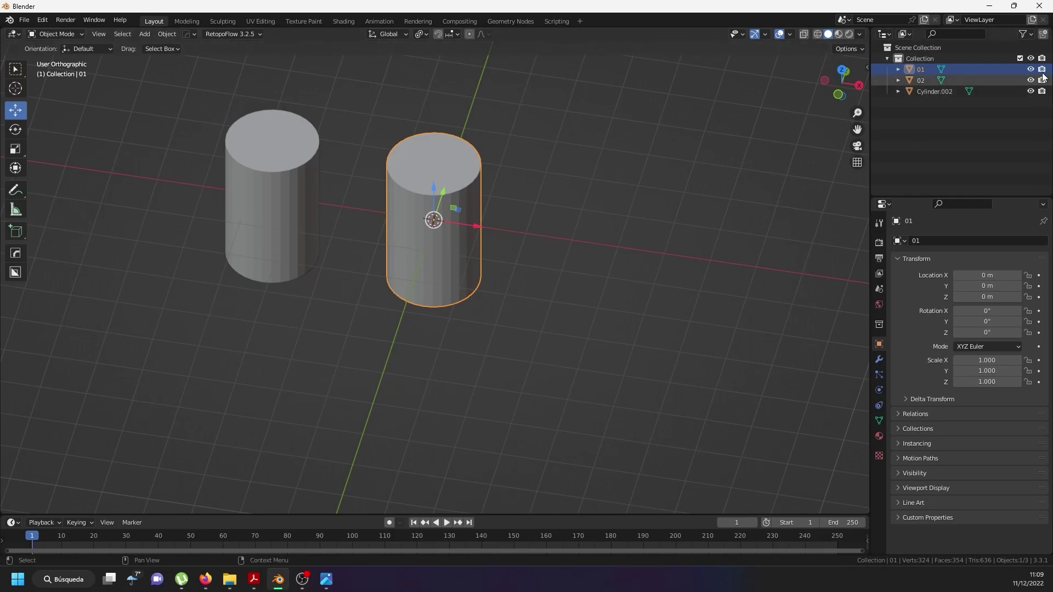
Move cylinders 01 and 02 together about -4.56 m along X, away from the duplicate.
{"action": "left_click", "coordinate": [916, 81], "text": "shift"}
{"action": "left_click_drag", "start_coordinate": [383, 211], "coordinate": [173, 180]}
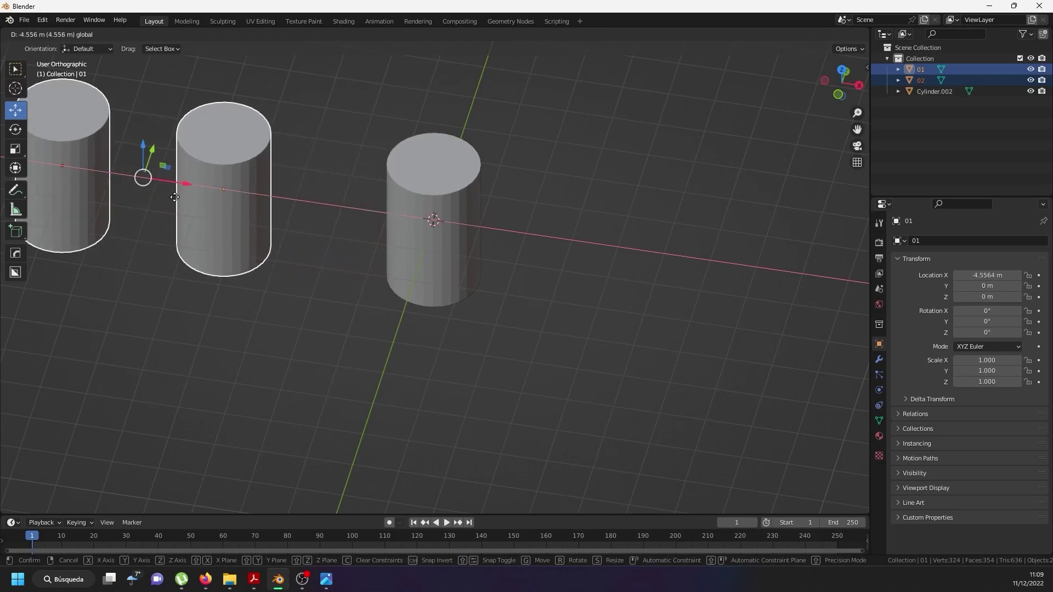
Clear all UV seams from the duplicate cylinder's mesh at the origin.
{"action": "left_click", "coordinate": [472, 210]}
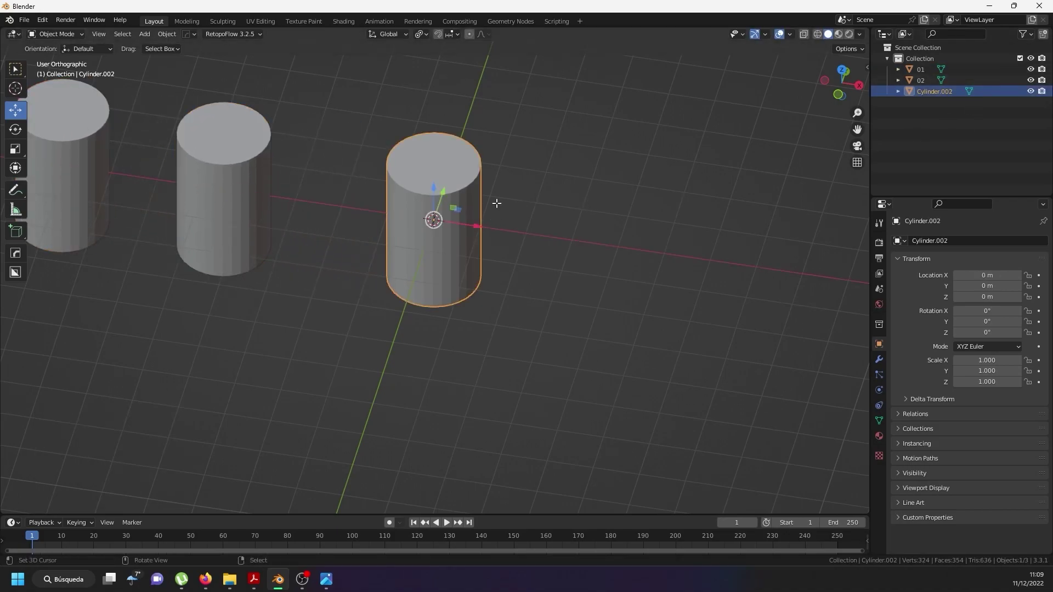
{"action": "key", "text": "Tab"}
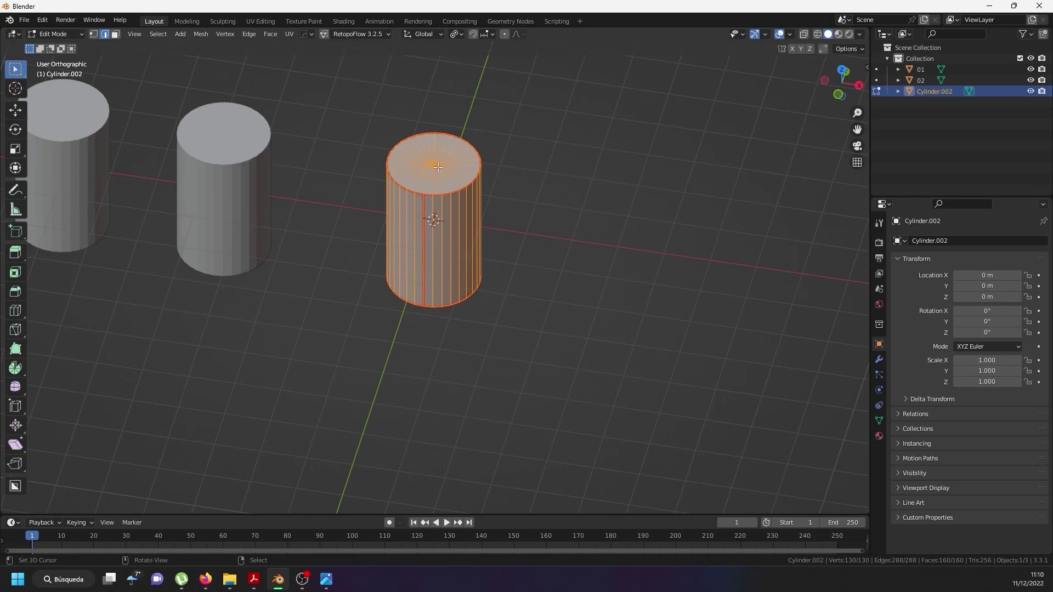
{"action": "key", "text": "u"}
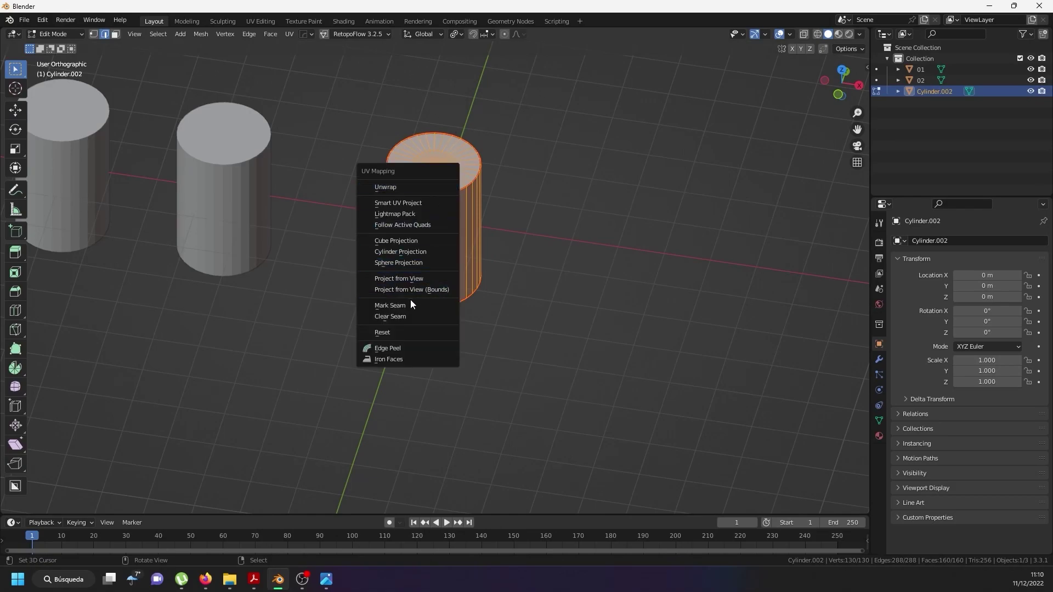
{"action": "left_click", "coordinate": [405, 316]}
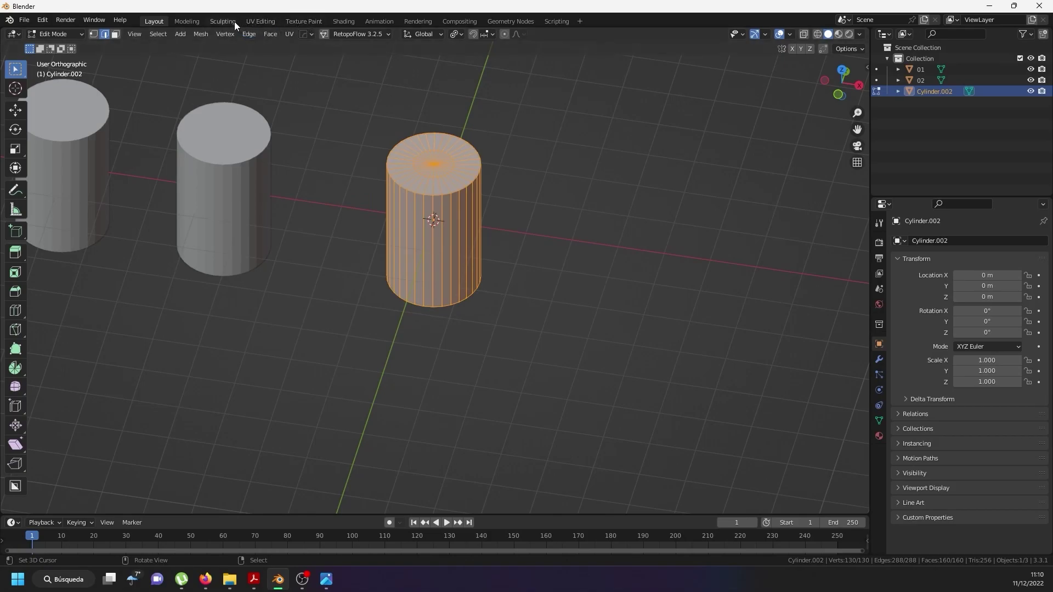
Clear the selection and select the outer edge loop around the duplicate's top rim.
{"action": "scroll", "coordinate": [433, 191], "scroll_direction": "up", "scroll_amount": 3}
{"action": "key", "text": "alt+a"}
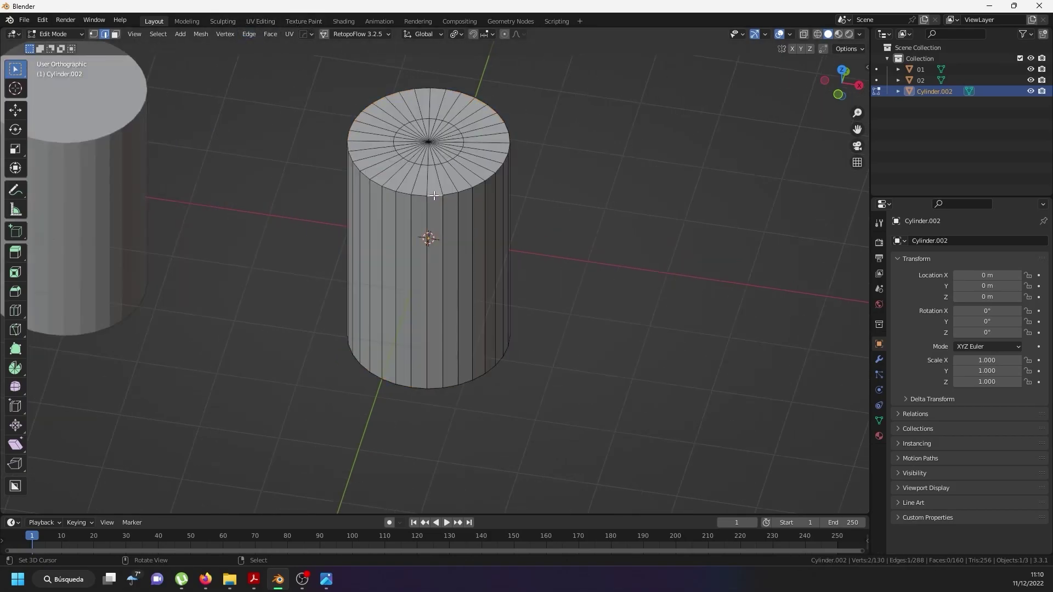
{"action": "left_click", "coordinate": [433, 196], "text": "alt"}
Start the Shortcut VUr key display and hide the viewport sidebar.
{"action": "left_click", "coordinate": [865, 67]}
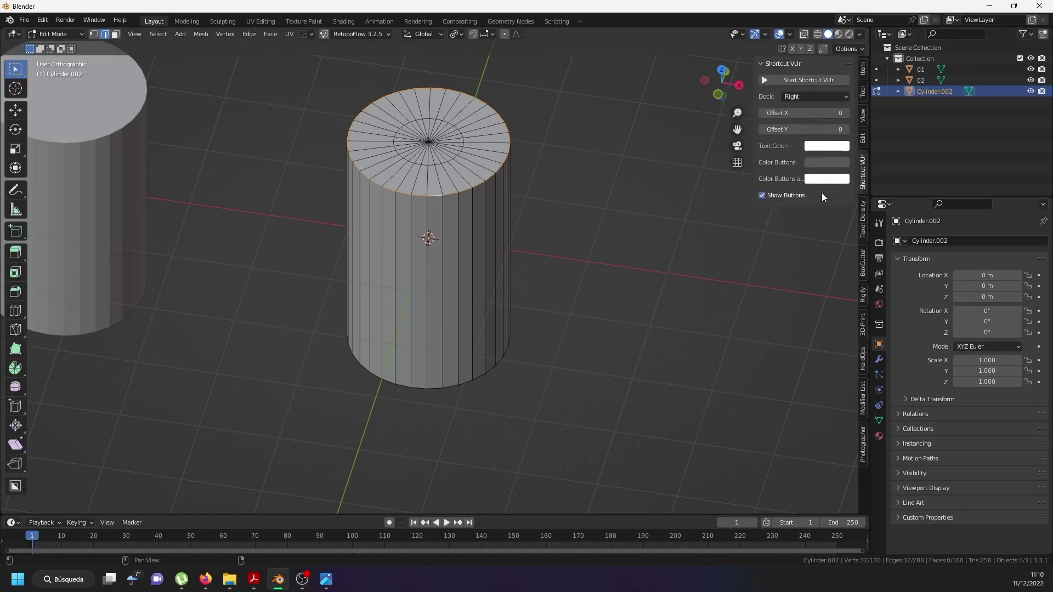
{"action": "left_click", "coordinate": [765, 79]}
{"action": "key", "text": "n"}
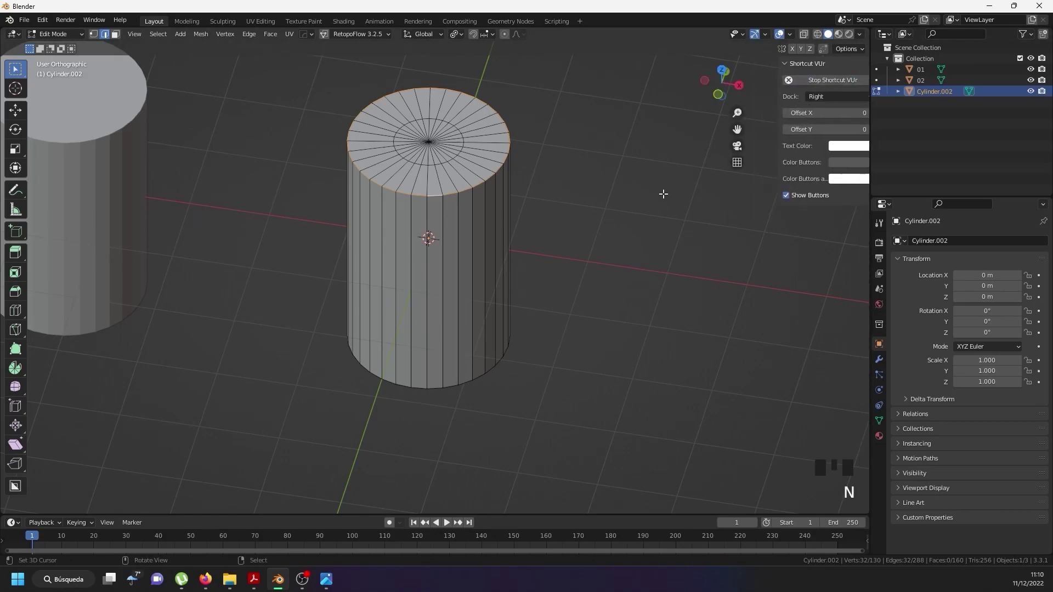
Add the bottom rim's edge loop to the selection and bevel both rims with 4 segments and a 2.04 m width, clamped against overlap.
{"action": "right_click", "coordinate": [441, 390], "text": "alt+shift"}
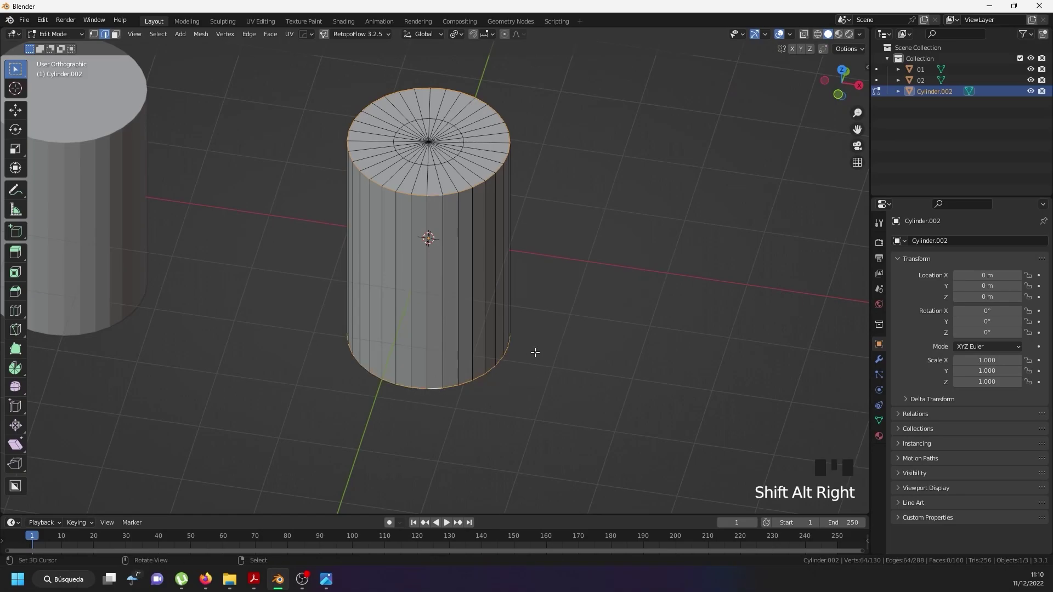
{"action": "middle_click_drag", "start_coordinate": [533, 369], "coordinate": [519, 306]}
{"action": "scroll", "coordinate": [503, 287], "scroll_direction": "up", "scroll_amount": 2}
{"action": "scroll", "coordinate": [547, 283], "scroll_direction": "down", "scroll_amount": 2}
{"action": "key", "text": "ctrl+b"}
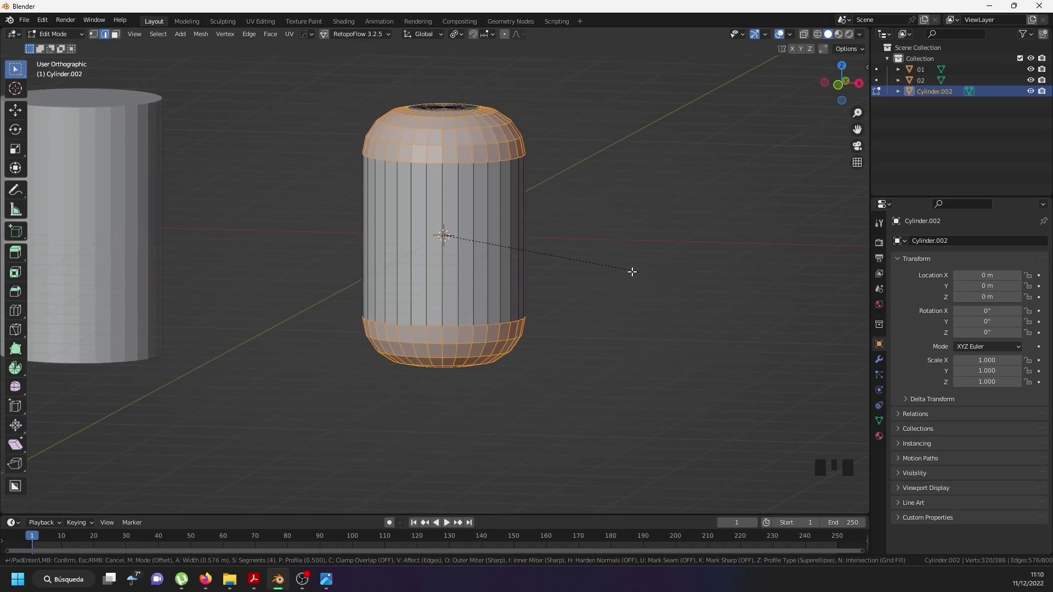
{"action": "left_click", "coordinate": [756, 286]}
{"action": "middle_click_drag", "start_coordinate": [756, 287], "coordinate": [526, 164]}
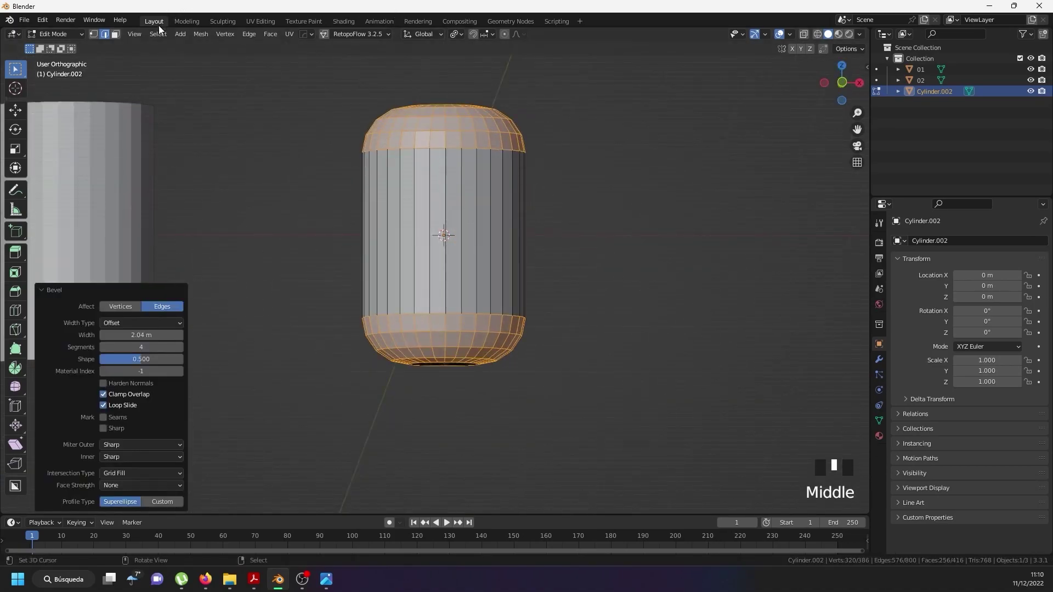
Switch to vertex selection mode and clear the selection.
{"action": "left_click", "coordinate": [93, 34]}
{"action": "key", "text": "alt+a"}
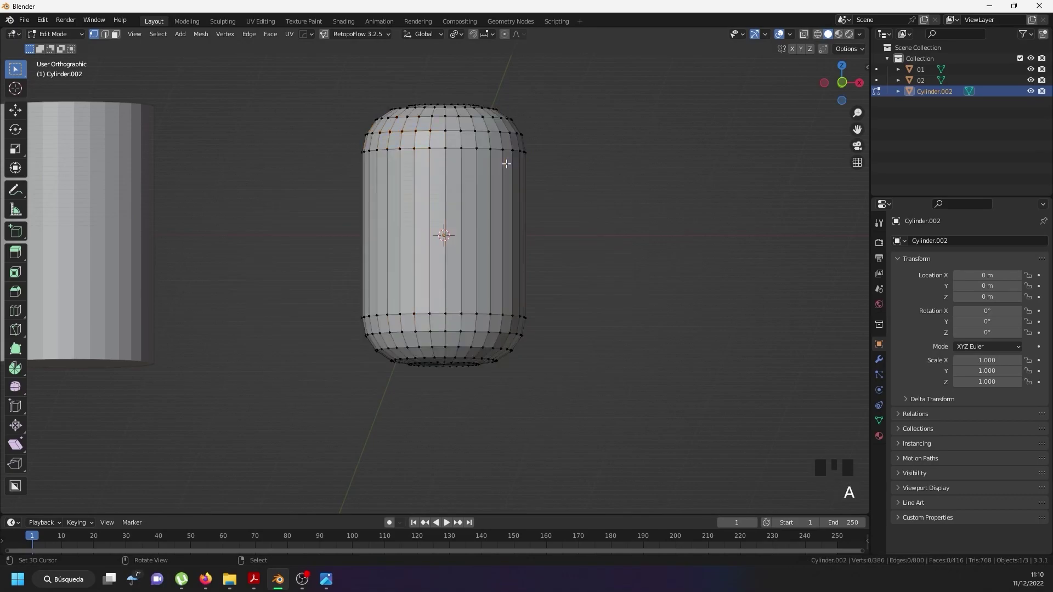
Select the whole beveled cylinder mesh, merge its vertices by distance at 0.0001 m, and return to Object Mode.
{"action": "middle_click_drag", "start_coordinate": [497, 158], "coordinate": [500, 207]}
{"action": "scroll", "coordinate": [500, 207], "scroll_direction": "down", "scroll_amount": 2}
{"action": "key", "text": "a"}
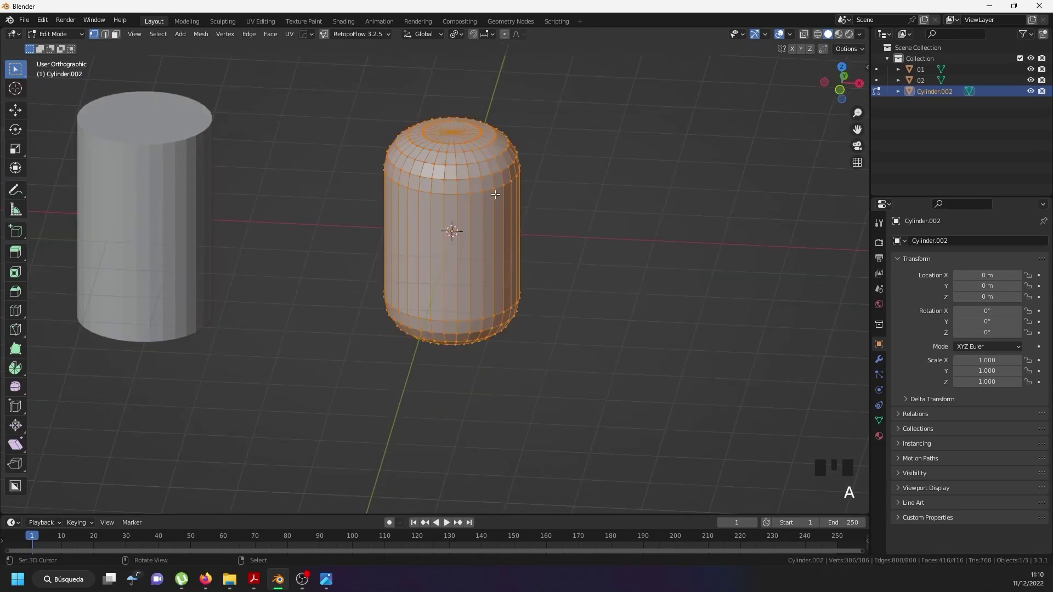
{"action": "key", "text": "u"}
{"action": "key", "text": "w"}
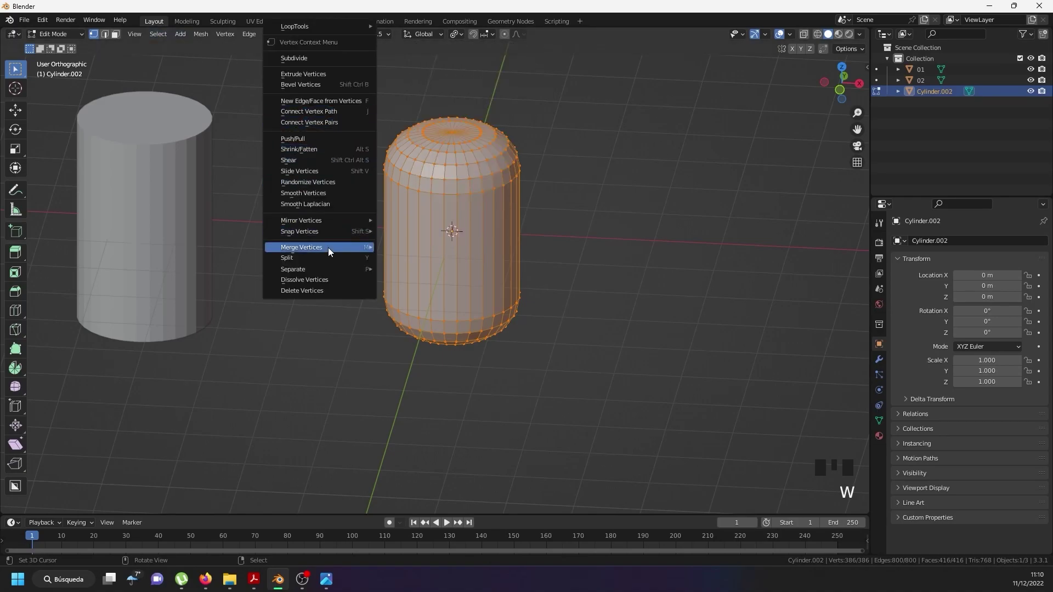
{"action": "mouse_move", "coordinate": [328, 247]}
{"action": "left_click", "coordinate": [416, 291]}
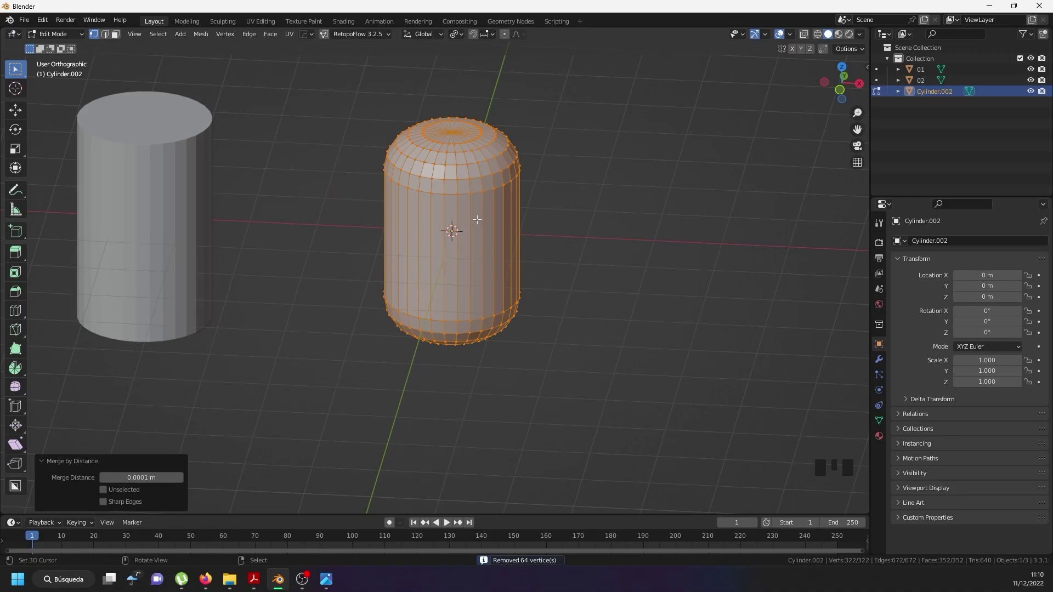
{"action": "key", "text": "Tab"}
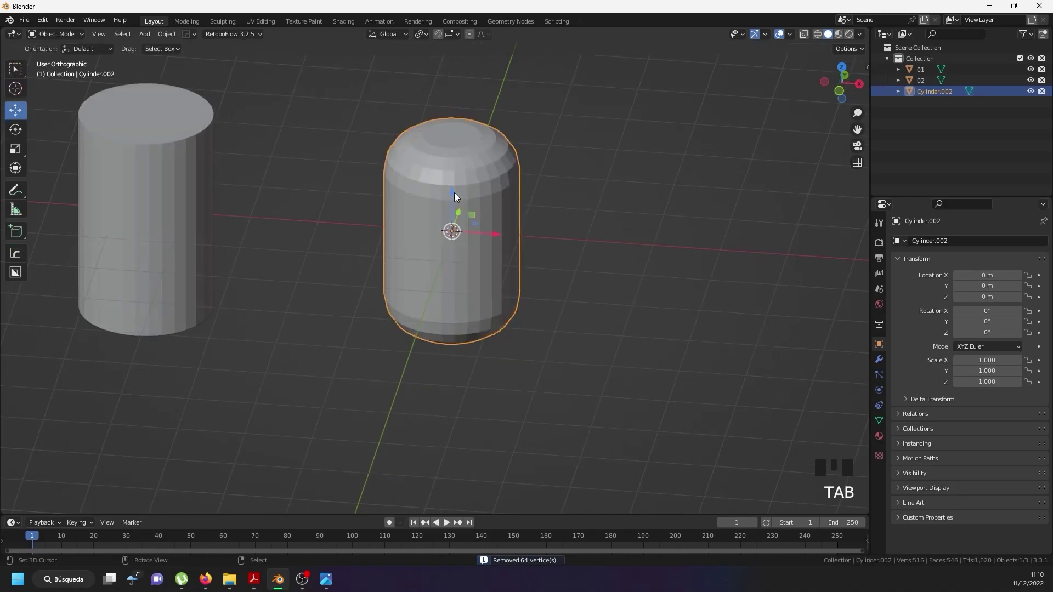
{"action": "mouse_move", "coordinate": [478, 213]}
{"action": "middle_mouse_down"}
{"action": "mouse_move", "coordinate": [426, 195]}
{"action": "mouse_move", "coordinate": [476, 169]}
{"action": "mouse_move", "coordinate": [474, 195]}
{"action": "middle_mouse_up"}
{"action": "scroll", "coordinate": [475, 195], "scroll_direction": "down", "scroll_amount": 1}
{"action": "scroll", "coordinate": [475, 195], "scroll_direction": "up", "scroll_amount": 2}
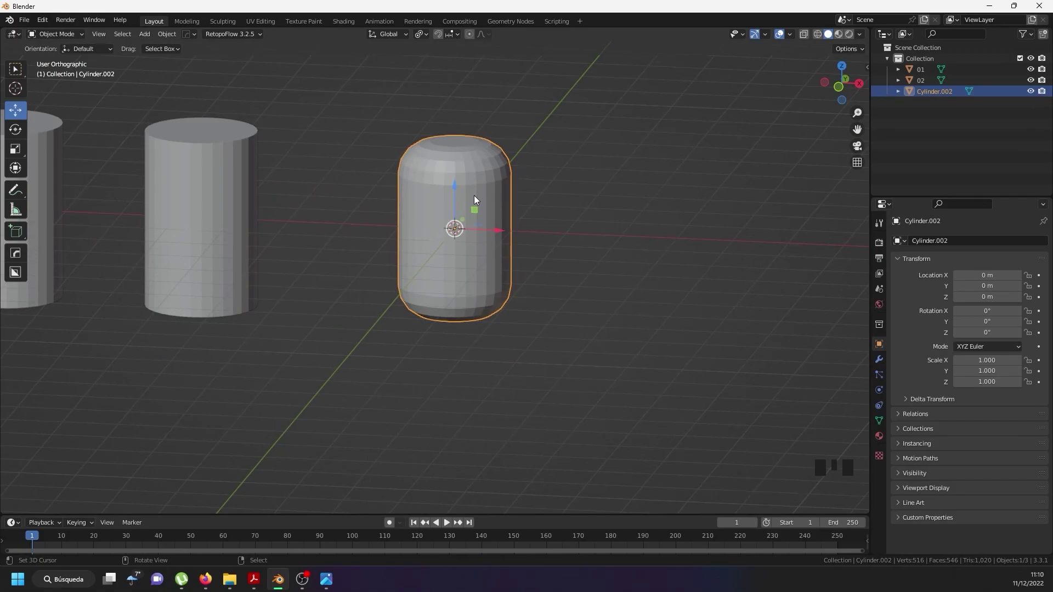
Undo the return to Object Mode and the merge by distance on the beveled cylinder.
{"action": "key", "text": "ctrl+z"}
{"action": "key", "text": "ctrl+z"}
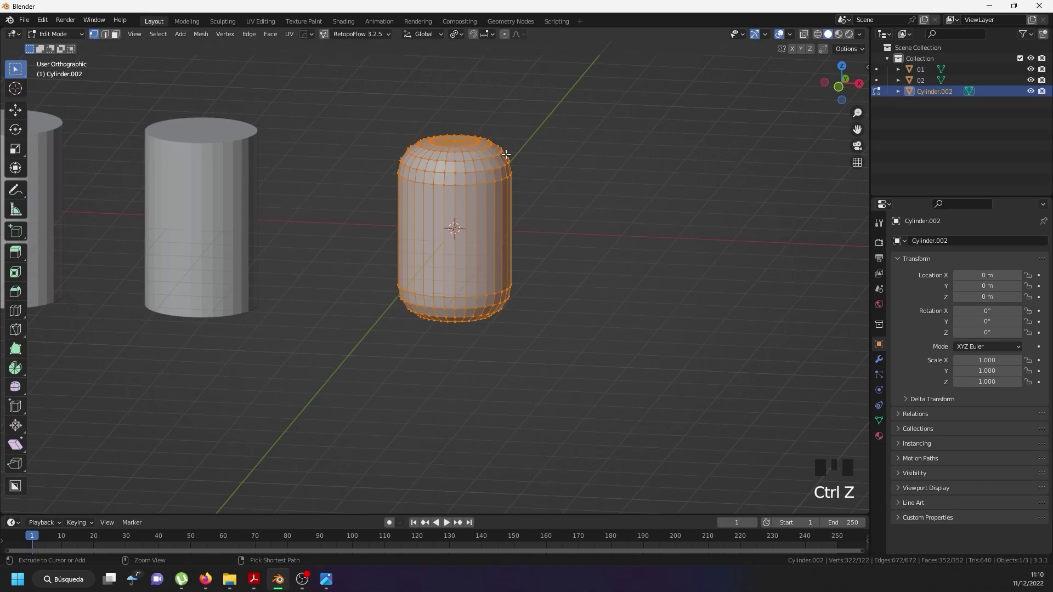
{"action": "key", "text": "ctrl+z"}
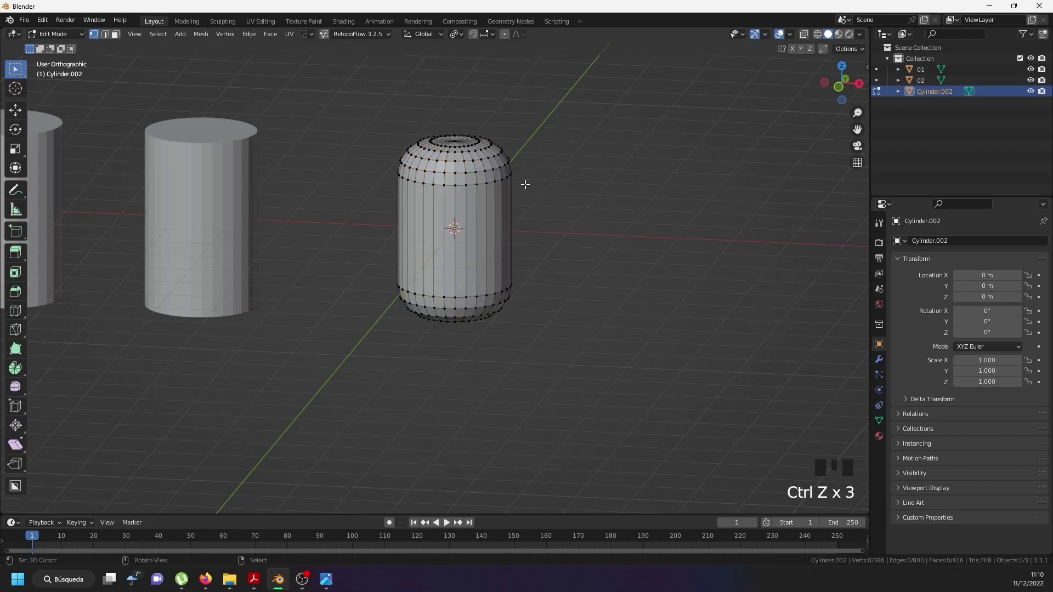
Select the entire beveled cylinder mesh and switch to the UV Editing workspace.
{"action": "scroll", "coordinate": [465, 155], "scroll_direction": "up", "scroll_amount": 6}
{"action": "right_click", "coordinate": [433, 150]}
{"action": "scroll", "coordinate": [415, 158], "scroll_direction": "down", "scroll_amount": 1}
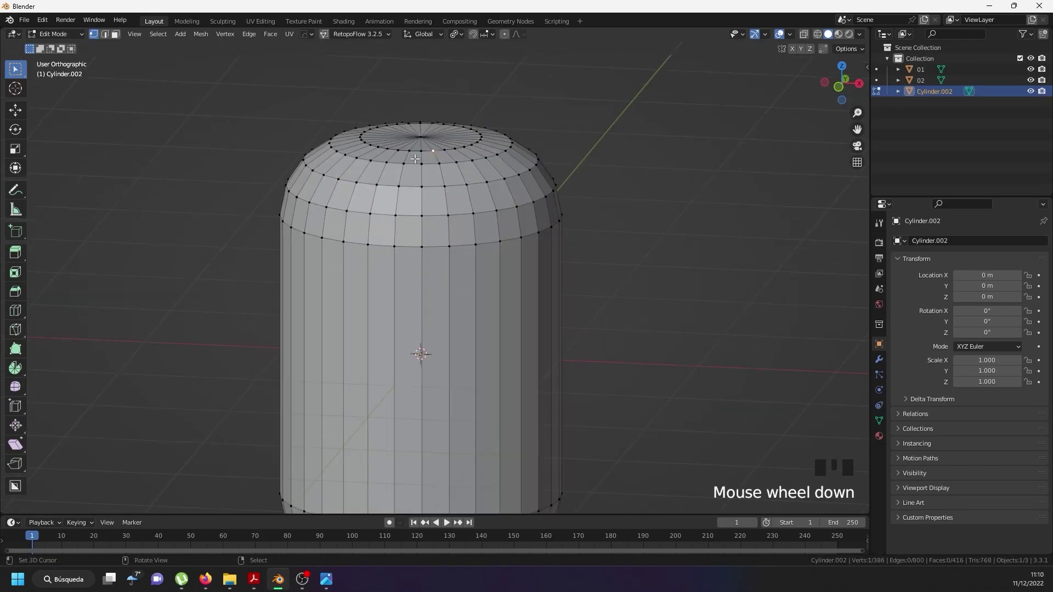
{"action": "scroll", "coordinate": [415, 158], "scroll_direction": "down", "scroll_amount": 3}
{"action": "key", "text": "a"}
{"action": "key", "text": "a"}
{"action": "key", "text": "a"}
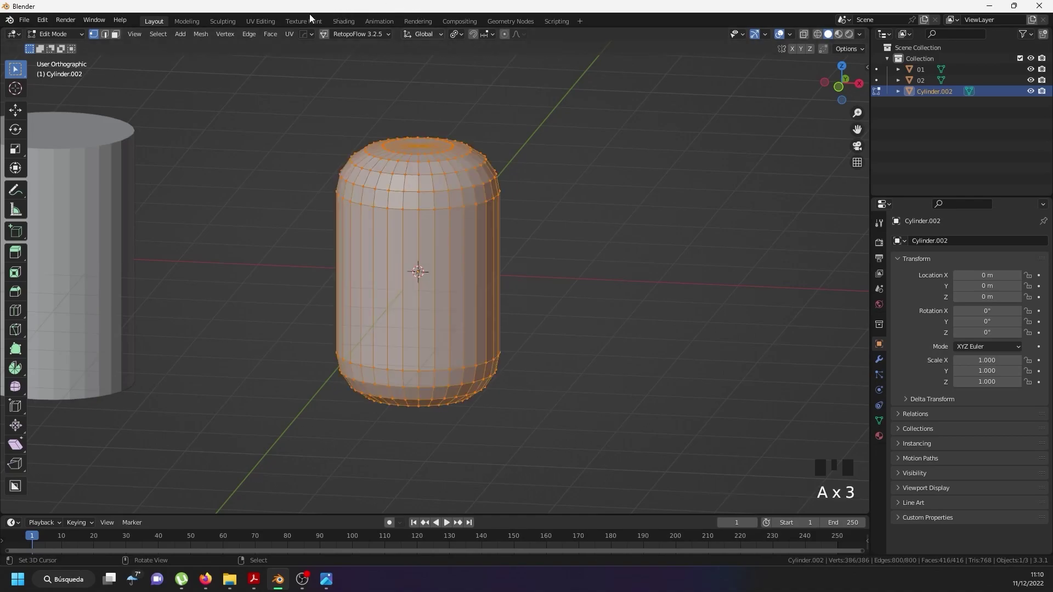
{"action": "left_click", "coordinate": [255, 22]}
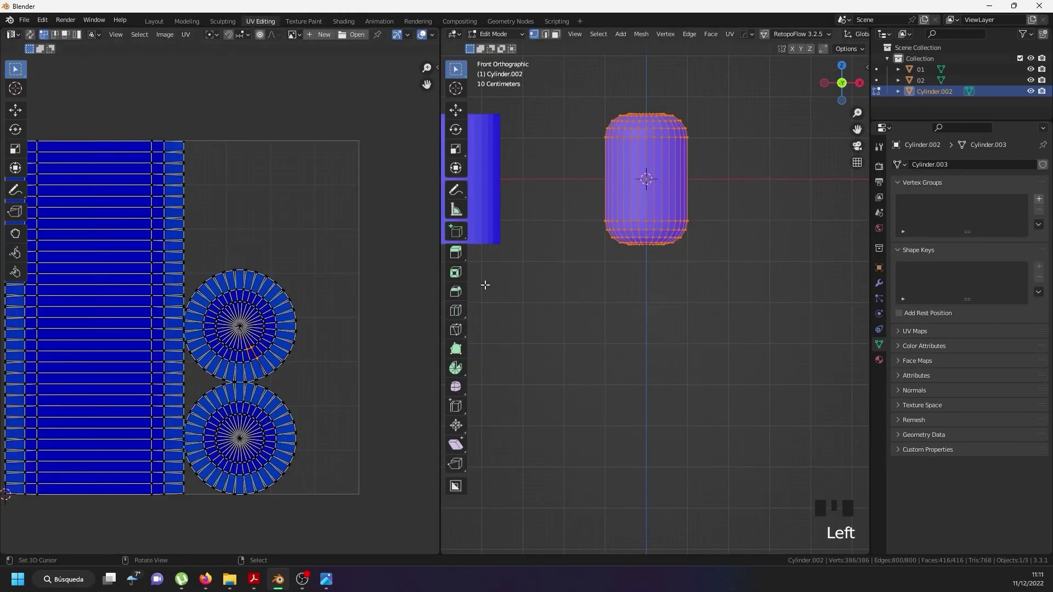
Select the innermost edge loops around the bottom and top caps and mark both as UV seams.
{"action": "right_click", "coordinate": [647, 227]}
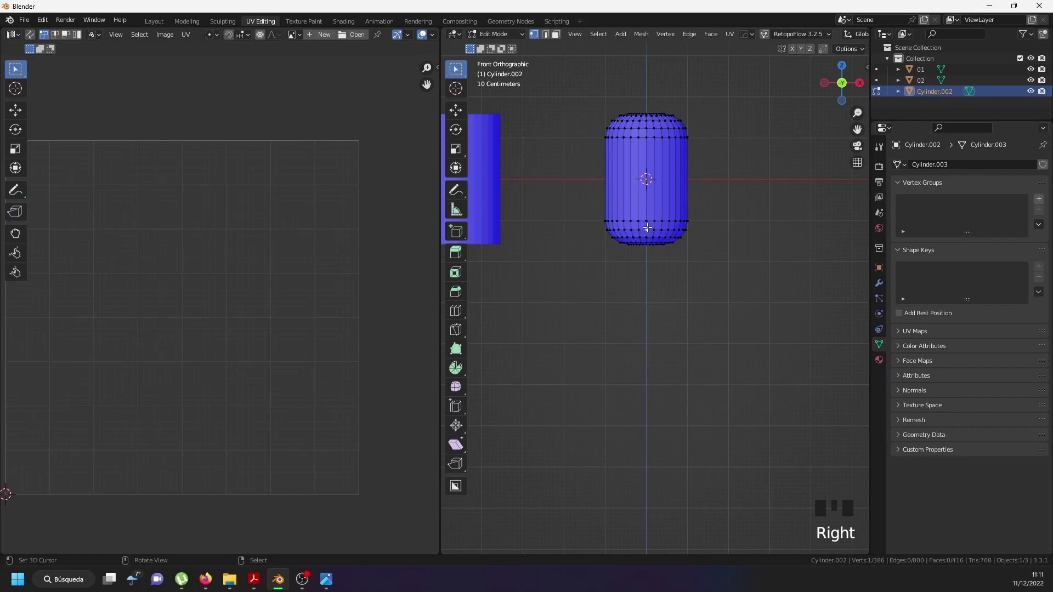
{"action": "scroll", "coordinate": [647, 227], "scroll_direction": "up", "scroll_amount": 7}
{"action": "right_click", "coordinate": [642, 205]}
{"action": "middle_click_drag", "start_coordinate": [642, 206], "coordinate": [661, 271]}
{"action": "right_click", "coordinate": [698, 307]}
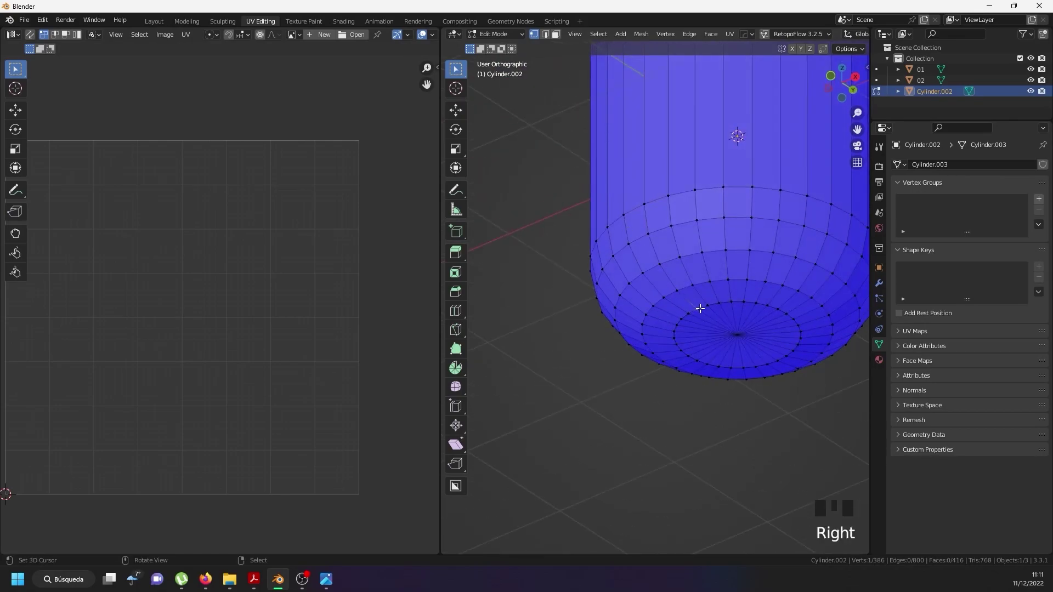
{"action": "scroll", "coordinate": [699, 305], "scroll_direction": "up", "scroll_amount": 5}
{"action": "right_click", "coordinate": [700, 306], "text": "alt+shift"}
{"action": "scroll", "coordinate": [703, 306], "scroll_direction": "down", "scroll_amount": 9}
{"action": "middle_click_drag", "start_coordinate": [699, 133], "coordinate": [695, 273]}
{"action": "scroll", "coordinate": [696, 273], "scroll_direction": "up", "scroll_amount": 6}
{"action": "right_click", "coordinate": [706, 262], "text": "alt+shift"}
{"action": "scroll", "coordinate": [706, 263], "scroll_direction": "down", "scroll_amount": 2}
{"action": "key", "text": "u"}
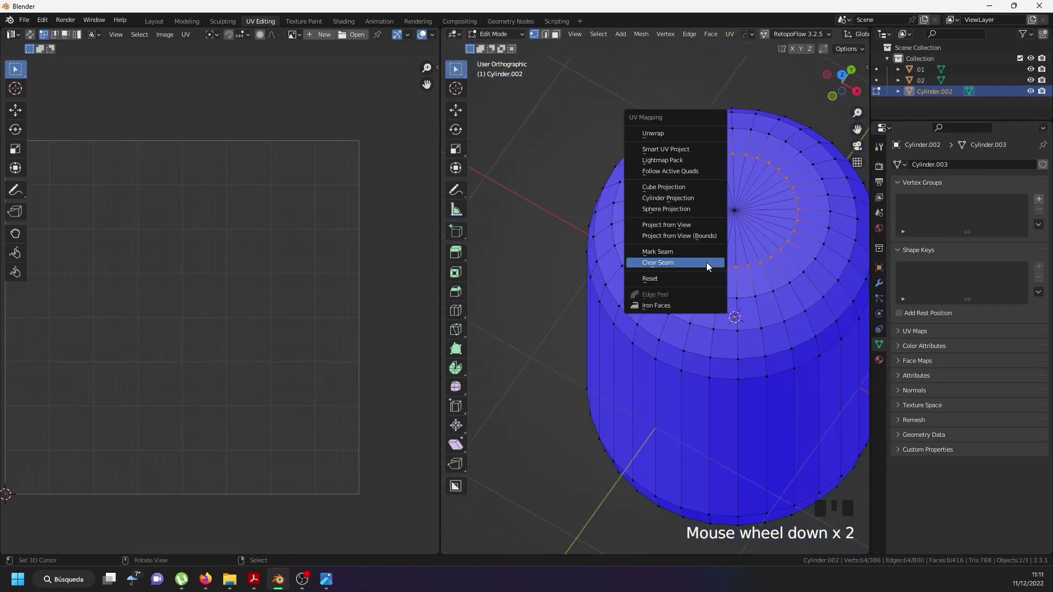
{"action": "left_click", "coordinate": [699, 253]}
Select one vertical edge path from the top cap's seam loop to the bottom cap's and mark it as a seam.
{"action": "right_click", "coordinate": [707, 259]}
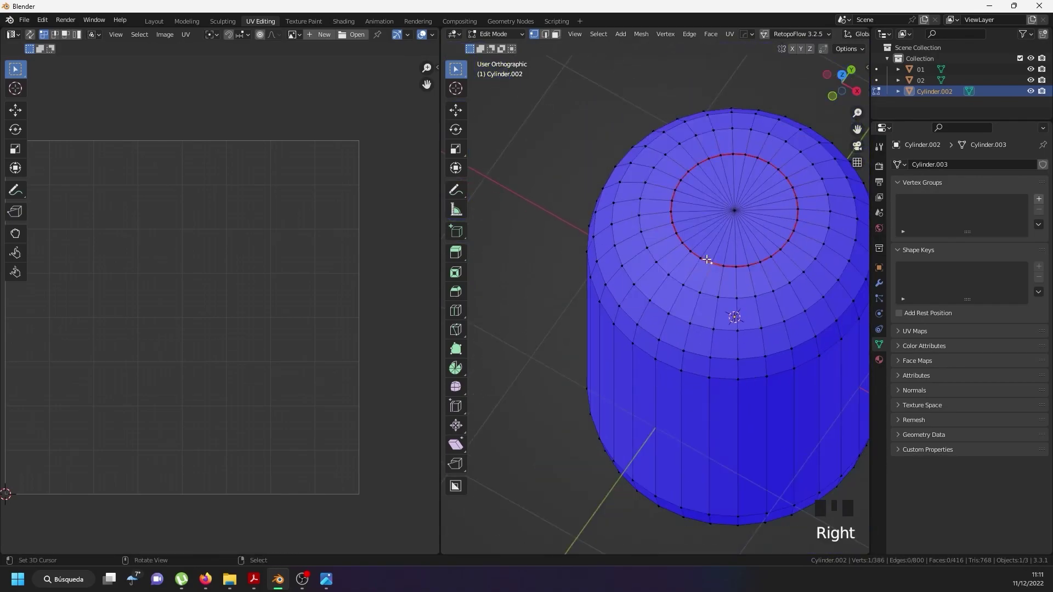
{"action": "scroll", "coordinate": [707, 260], "scroll_direction": "down", "scroll_amount": 2}
{"action": "middle_click_drag", "start_coordinate": [712, 384], "coordinate": [720, 231]}
{"action": "scroll", "coordinate": [709, 466], "scroll_direction": "up", "scroll_amount": 1}
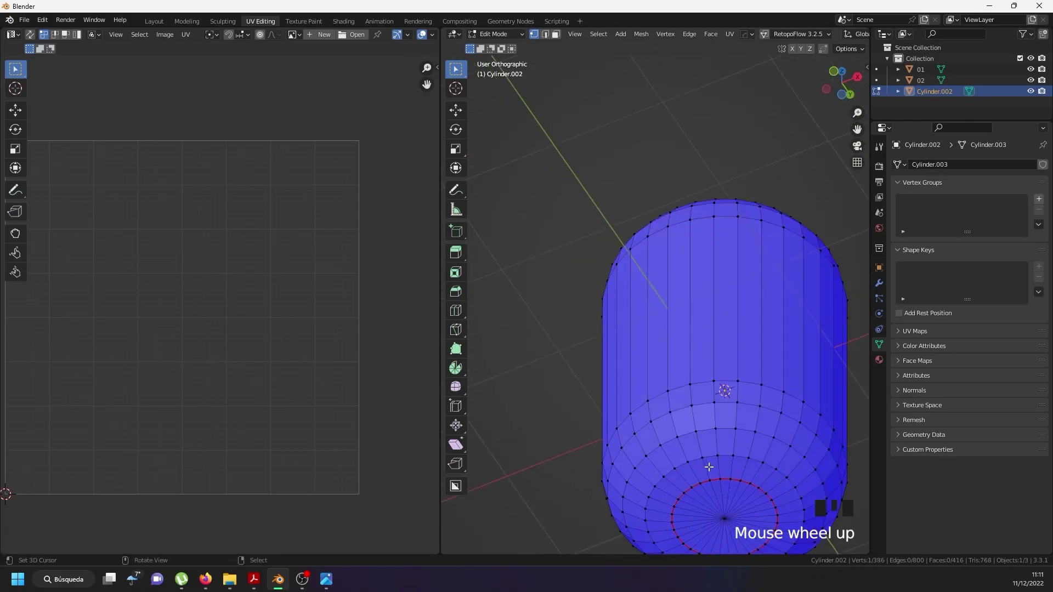
{"action": "right_click", "coordinate": [709, 480], "text": "ctrl"}
{"action": "right_click", "coordinate": [710, 397]}
{"action": "left_click", "coordinate": [709, 399]}
Select the whole mesh and unwrap it along the cap loops and full-height vertical seam with the Angle Based method.
{"action": "key", "text": "a"}
{"action": "key", "text": "a"}
{"action": "key", "text": "a"}
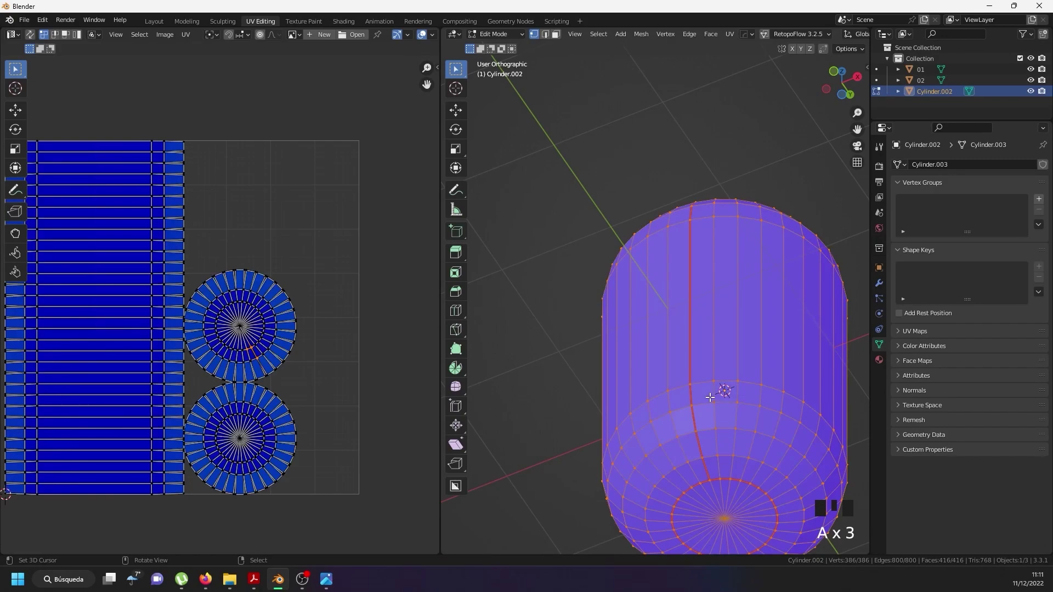
{"action": "key", "text": "u"}
{"action": "left_click", "coordinate": [672, 281]}
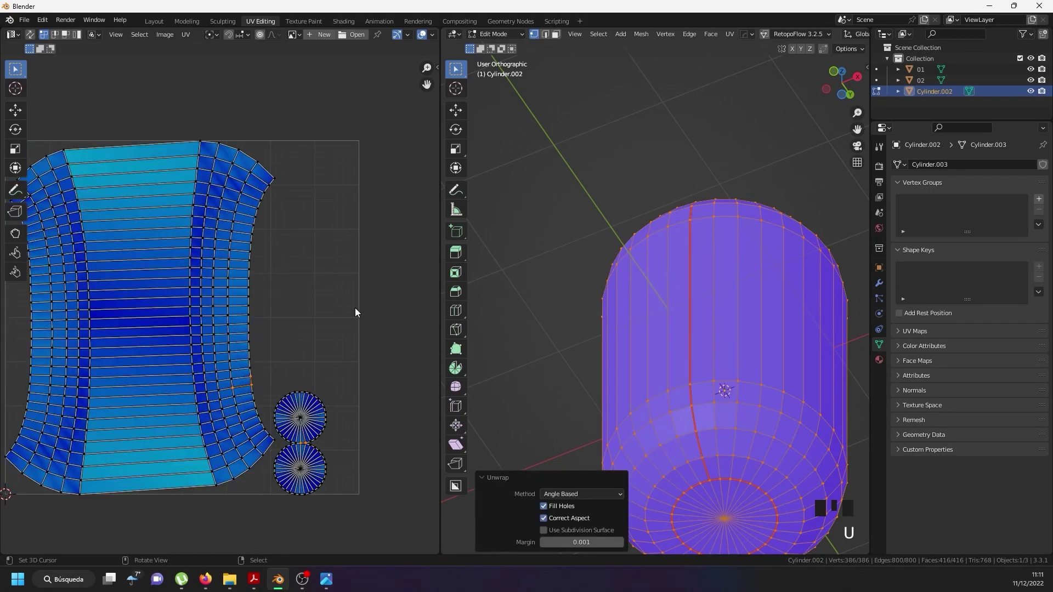
Examine the unwrapped UV islands for stretching and compare them with the seams on the beveled cylinder.
{"action": "scroll", "coordinate": [211, 353], "scroll_direction": "down", "scroll_amount": 3}
{"action": "middle_click_drag", "start_coordinate": [616, 280], "coordinate": [616, 329]}
{"action": "scroll", "coordinate": [198, 368], "scroll_direction": "up", "scroll_amount": 2}
{"action": "scroll", "coordinate": [200, 393], "scroll_direction": "down", "scroll_amount": 3}
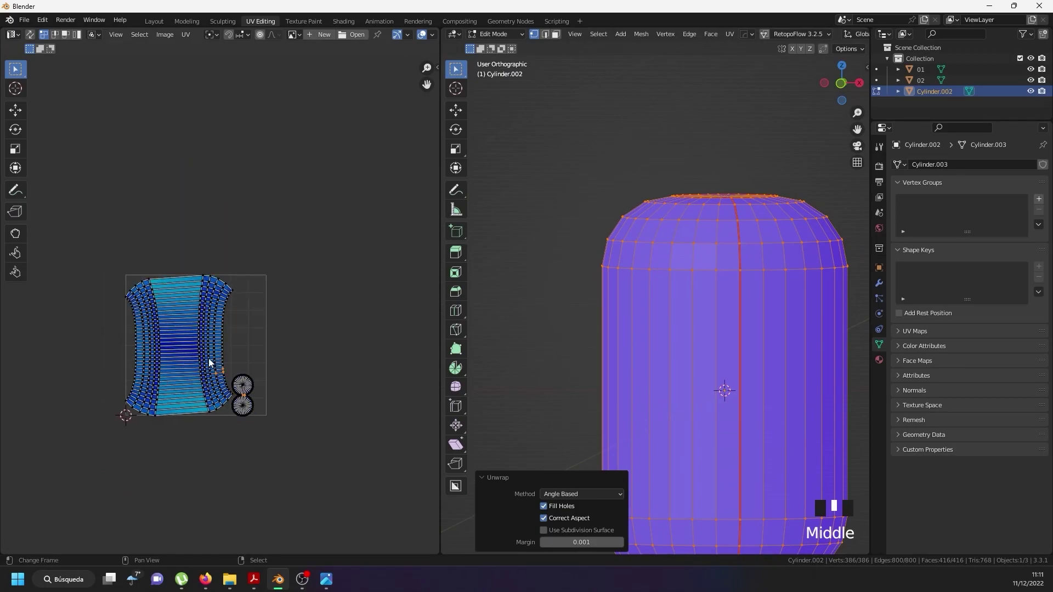
{"action": "scroll", "coordinate": [211, 362], "scroll_direction": "up", "scroll_amount": 1}
{"action": "scroll", "coordinate": [188, 400], "scroll_direction": "up", "scroll_amount": 6}
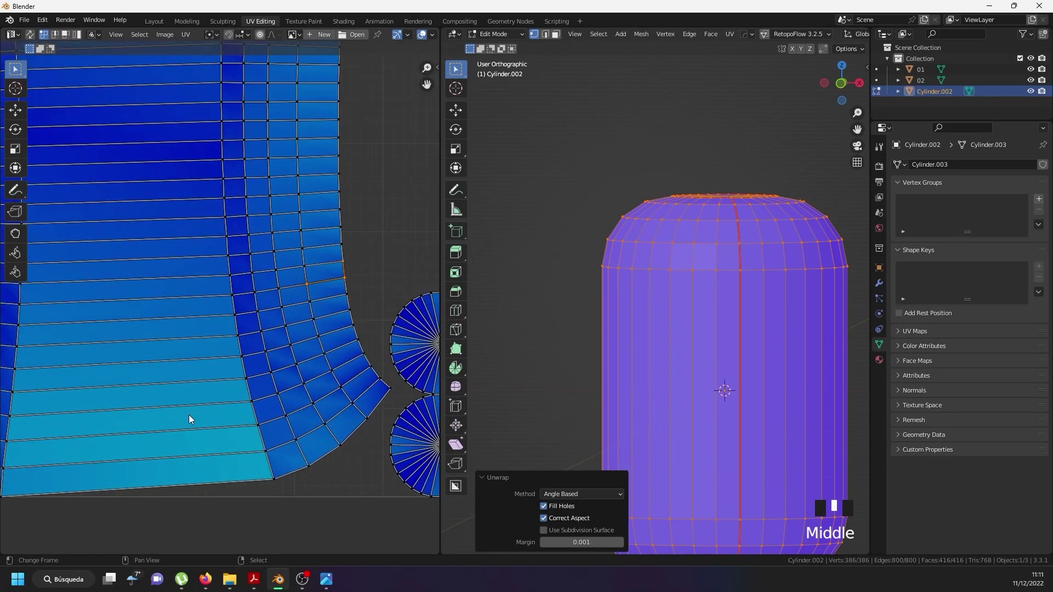
{"action": "scroll", "coordinate": [200, 440], "scroll_direction": "down", "scroll_amount": 4}
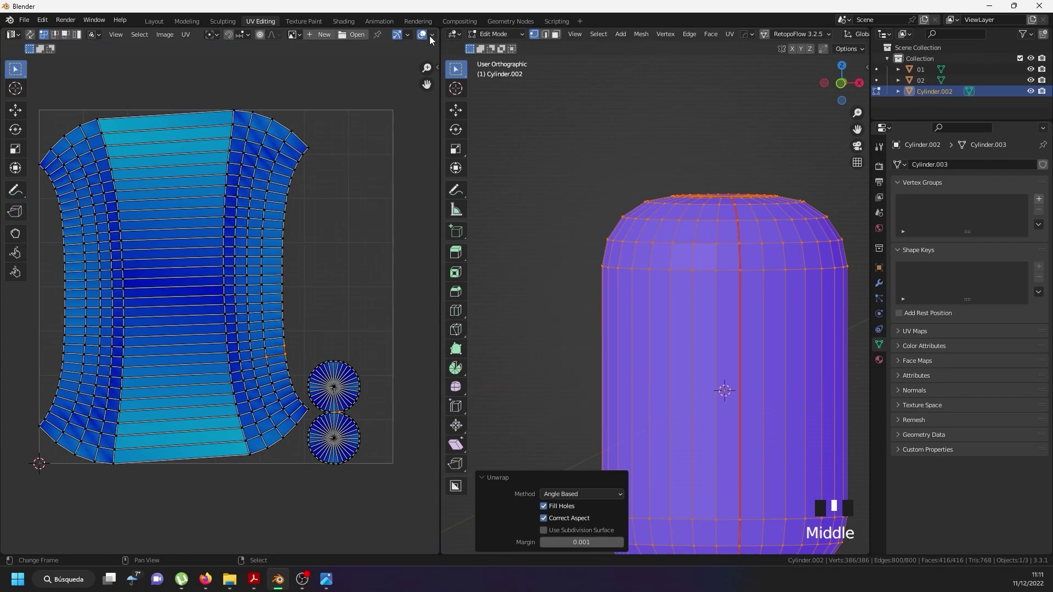
{"action": "left_click", "coordinate": [430, 36]}
{"action": "scroll", "coordinate": [216, 327], "scroll_direction": "up", "scroll_amount": 2}
{"action": "scroll", "coordinate": [215, 326], "scroll_direction": "down", "scroll_amount": 4}
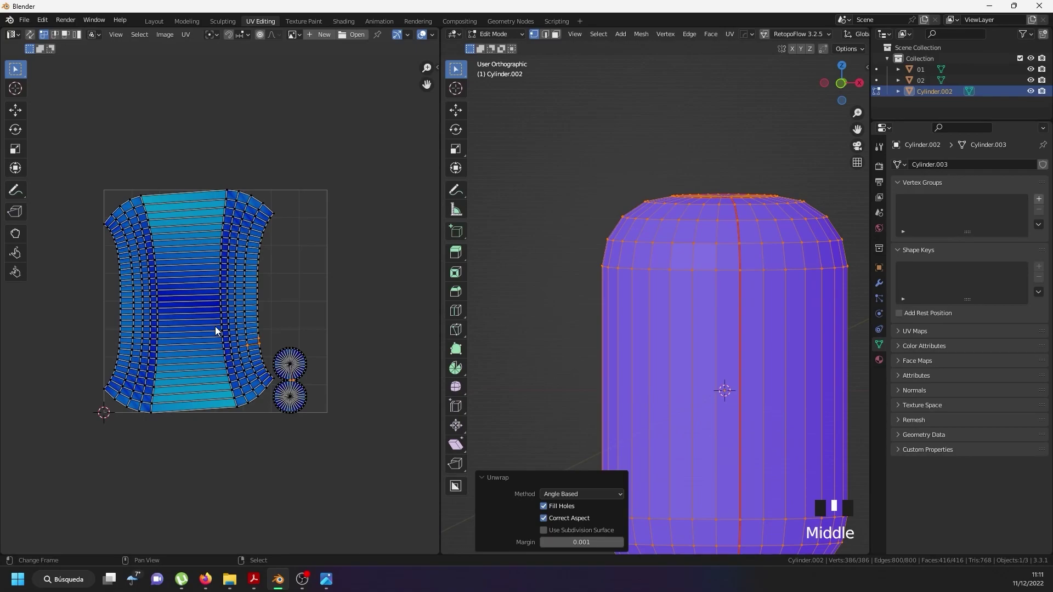
{"action": "middle_click_drag", "start_coordinate": [632, 179], "coordinate": [632, 230]}
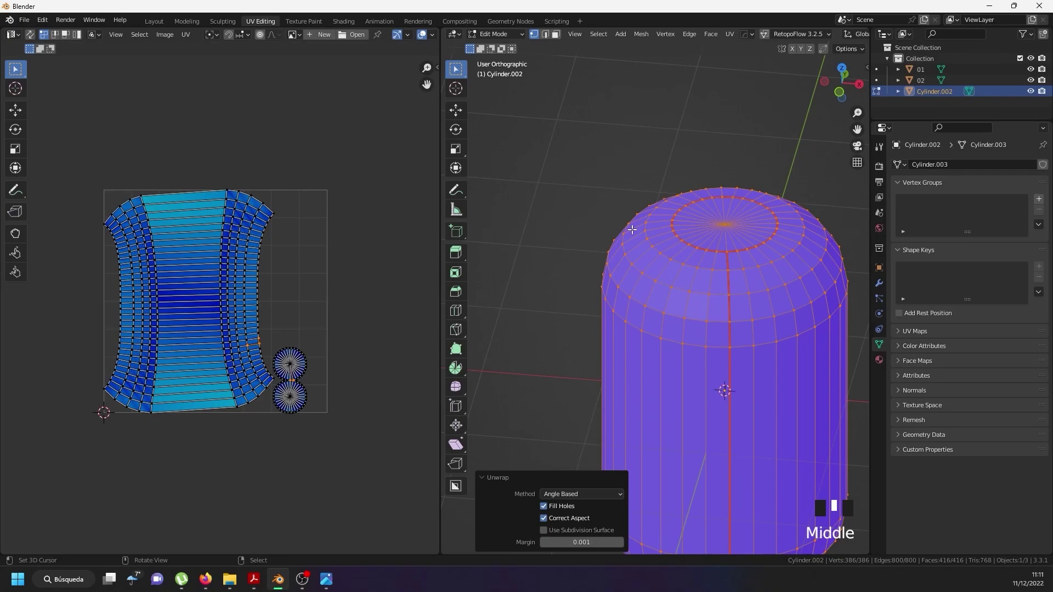
Undo the unwrap and the vertical seam, going back to the selected vertical edge path.
{"action": "key", "text": "ctrl+z"}
{"action": "key", "text": "ctrl+z"}
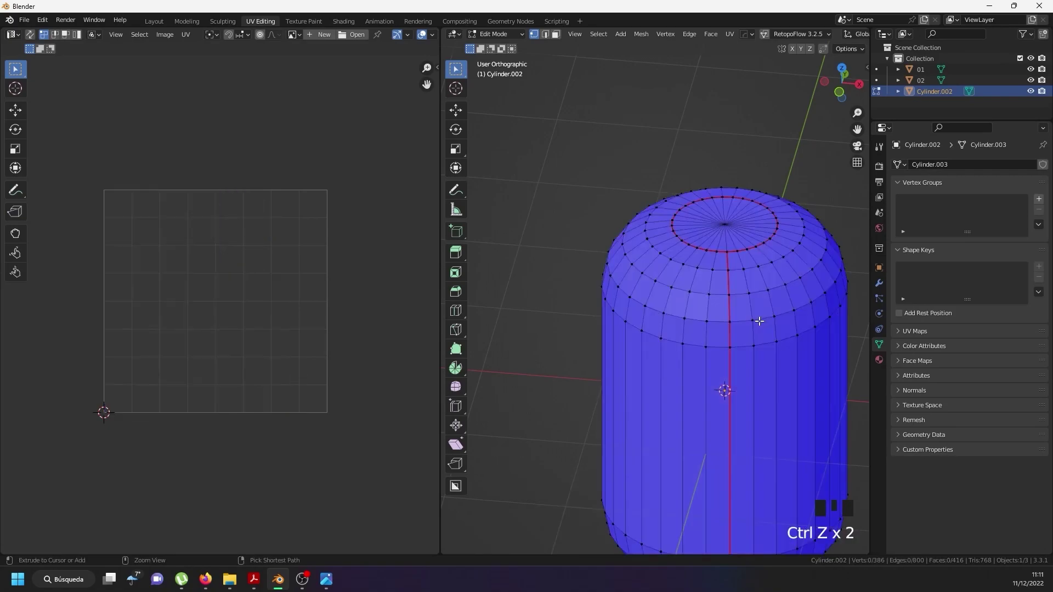
{"action": "key", "text": "ctrl+z"}
{"action": "key", "text": "ctrl+z"}
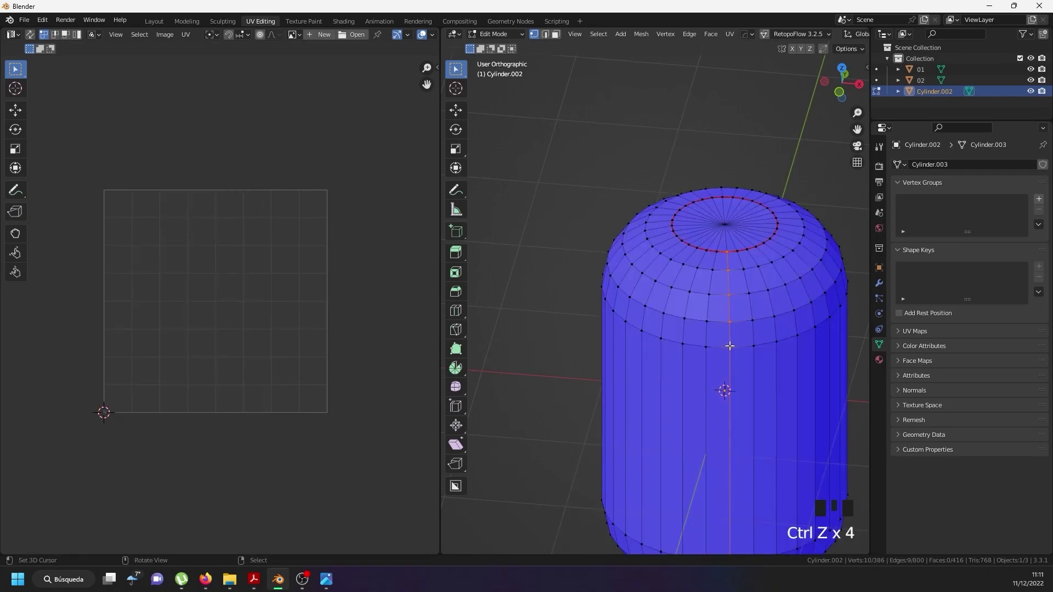
Select the edge loop where the upper bevel meets the straight side wall and mark it as a seam.
{"action": "right_click", "coordinate": [729, 345]}
{"action": "right_click", "coordinate": [718, 347], "text": "alt+shift"}
{"action": "middle_click_drag", "start_coordinate": [746, 400], "coordinate": [716, 233], "text": "shift"}
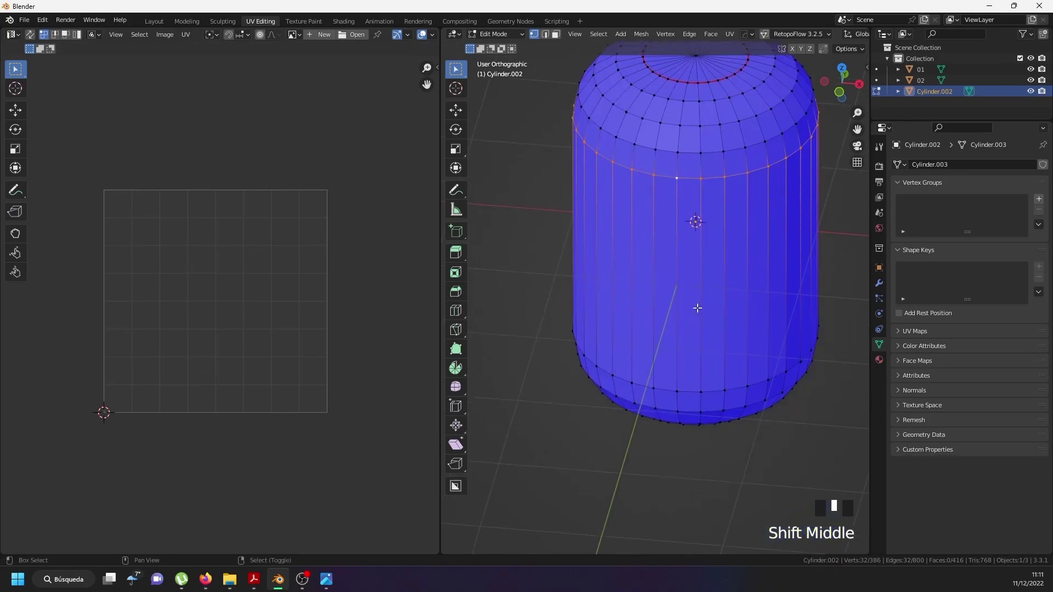
{"action": "key", "text": "u"}
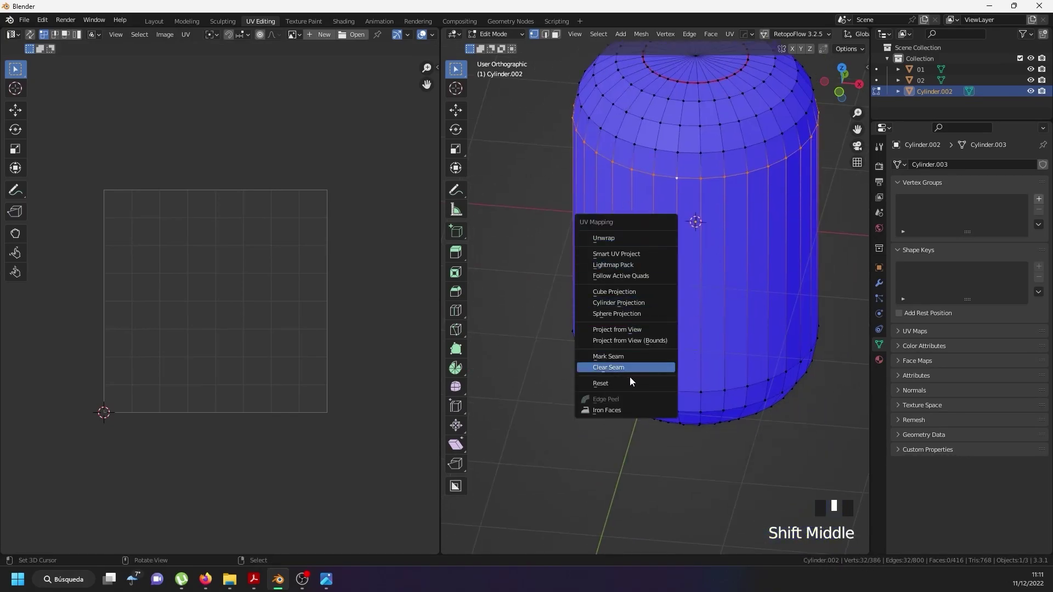
{"action": "left_click", "coordinate": [630, 357]}
Mark the edge loop where the lower bevel meets the straight side wall as a seam.
{"action": "right_click", "coordinate": [675, 389]}
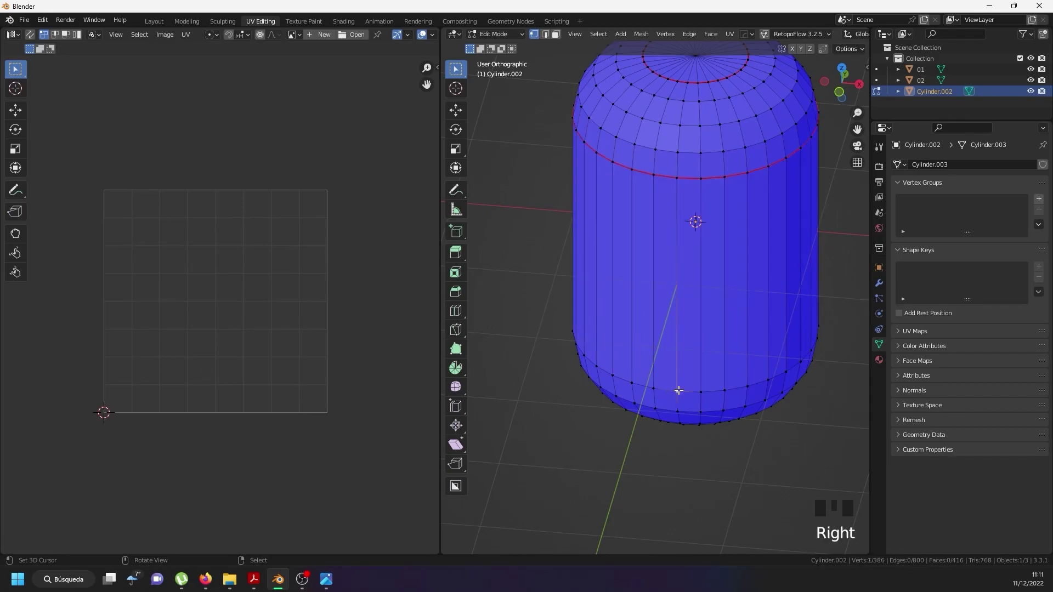
{"action": "right_click", "coordinate": [684, 389], "text": "alt+shift"}
{"action": "key", "text": "u"}
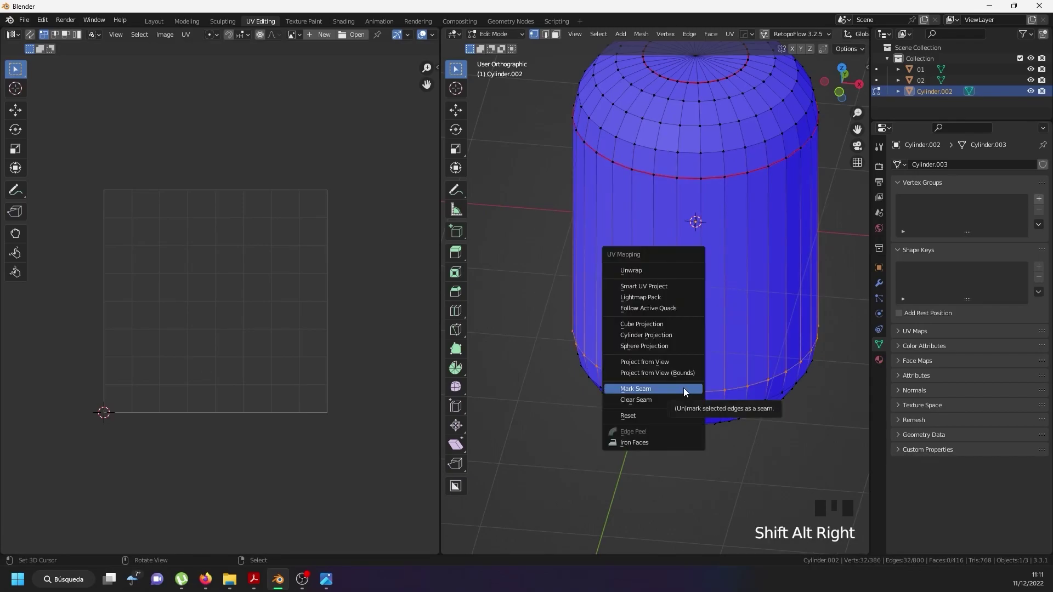
{"action": "left_click", "coordinate": [684, 388]}
{"action": "key", "text": "a"}
{"action": "key", "text": "a"}
{"action": "key", "text": "a"}
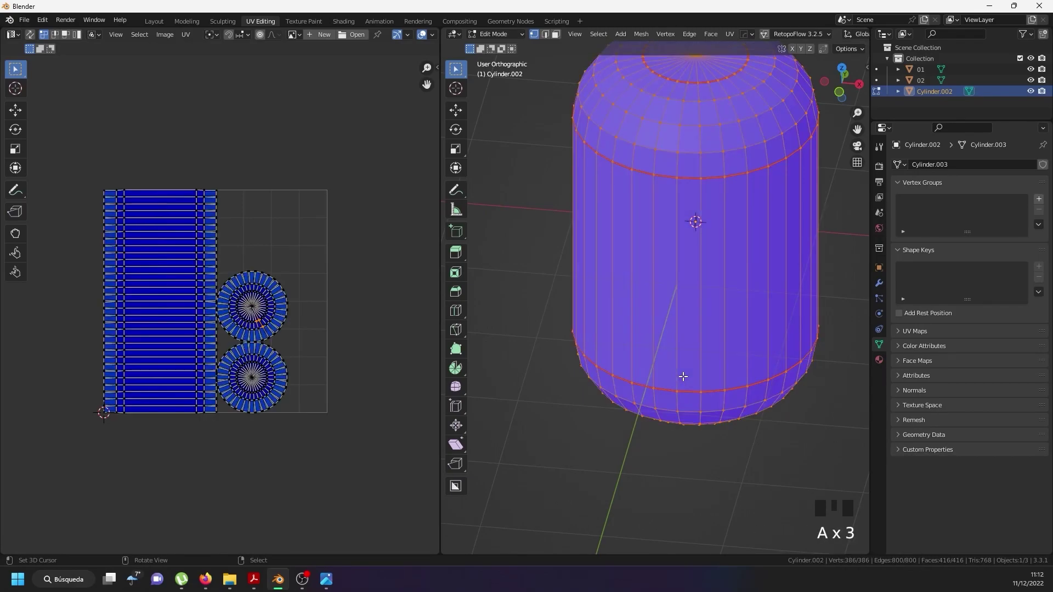
{"action": "key", "text": "u"}
{"action": "left_click", "coordinate": [629, 259]}
Mark a single vertical edge of the side wall, between the upper and lower bevel seams, as a seam.
{"action": "right_click", "coordinate": [678, 177]}
{"action": "right_click", "coordinate": [677, 391], "text": "shift"}
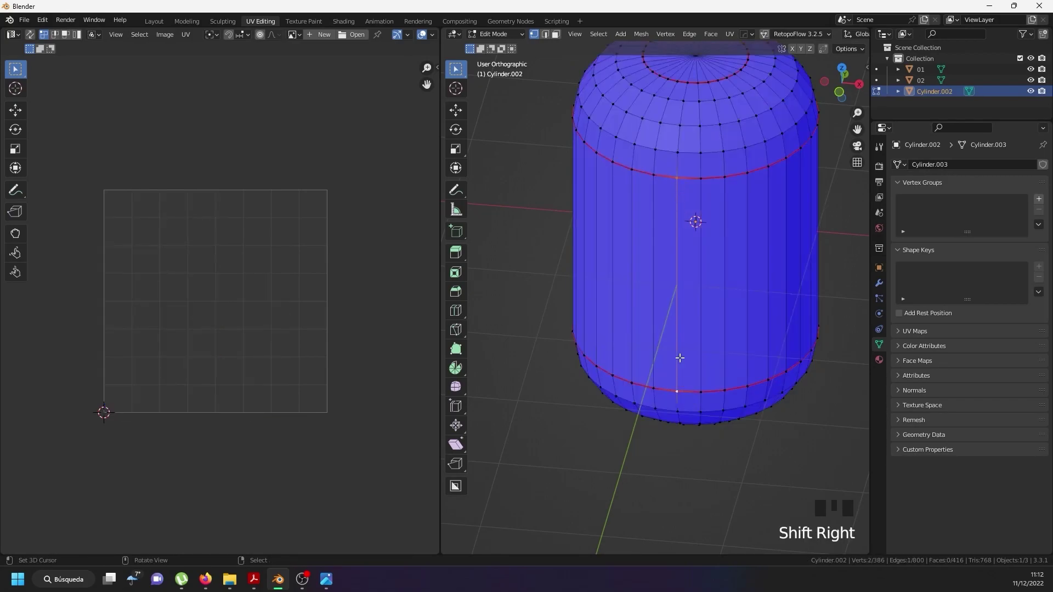
{"action": "key", "text": "u"}
{"action": "left_click", "coordinate": [676, 360]}
Select the whole mesh, unwrap it with the Angle Based method and a 0.001 margin, and check the resulting islands.
{"action": "key", "text": "a"}
{"action": "key", "text": "a"}
{"action": "key", "text": "a"}
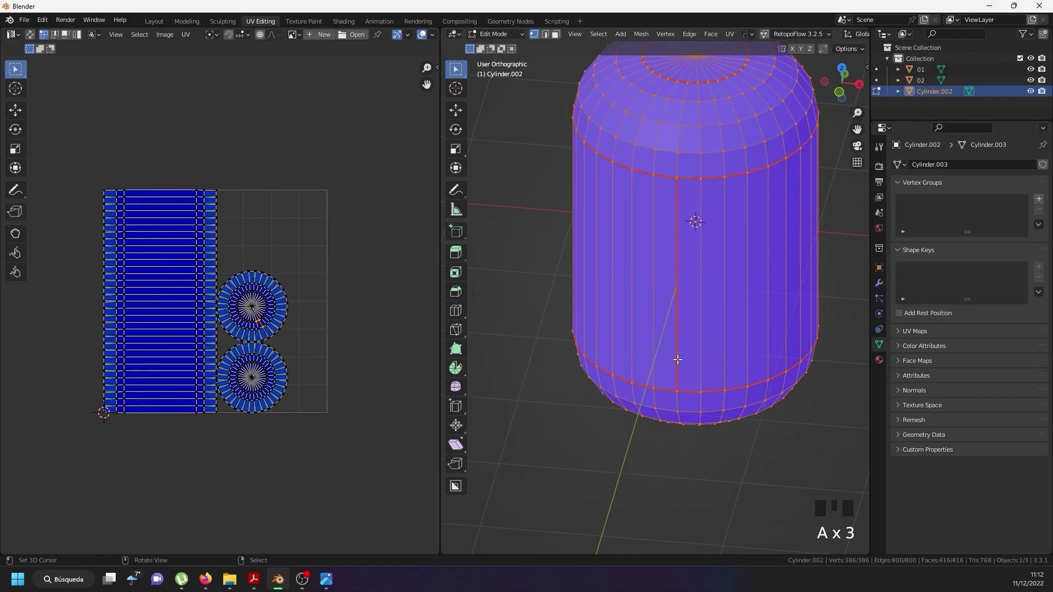
{"action": "key", "text": "u"}
{"action": "left_click", "coordinate": [639, 242]}
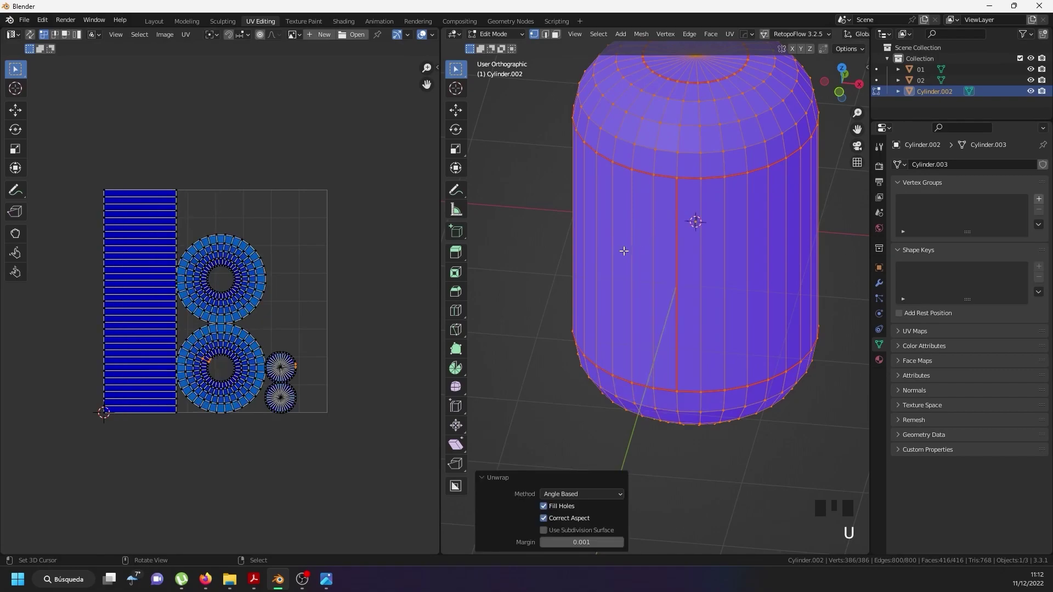
{"action": "scroll", "coordinate": [216, 390], "scroll_direction": "up", "scroll_amount": 4}
{"action": "middle_click_drag", "start_coordinate": [97, 372], "coordinate": [186, 393]}
{"action": "scroll", "coordinate": [225, 337], "scroll_direction": "down", "scroll_amount": 3}
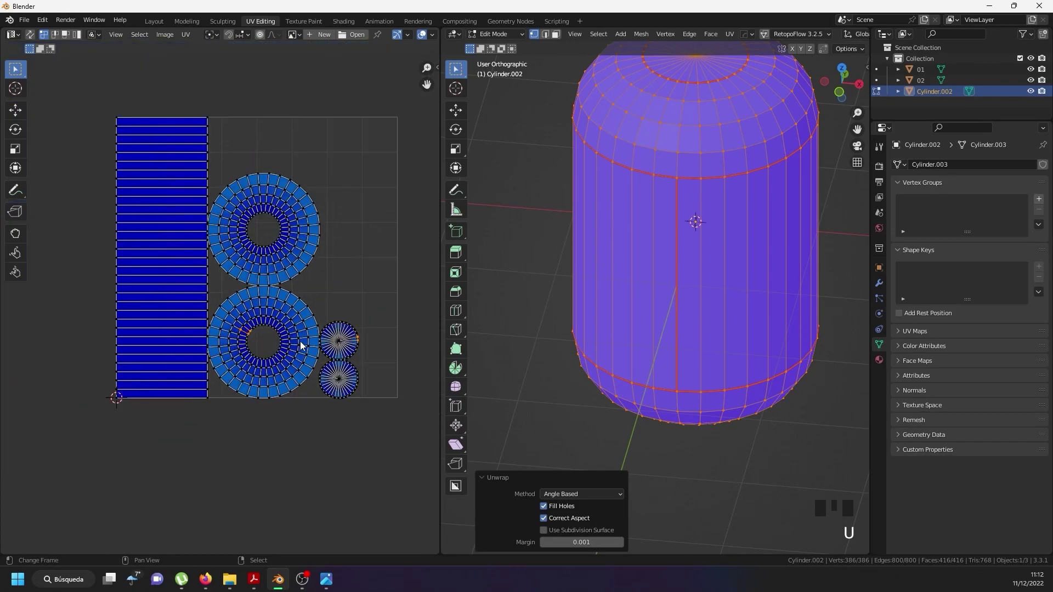
{"action": "middle_click_drag", "start_coordinate": [658, 403], "coordinate": [641, 325]}
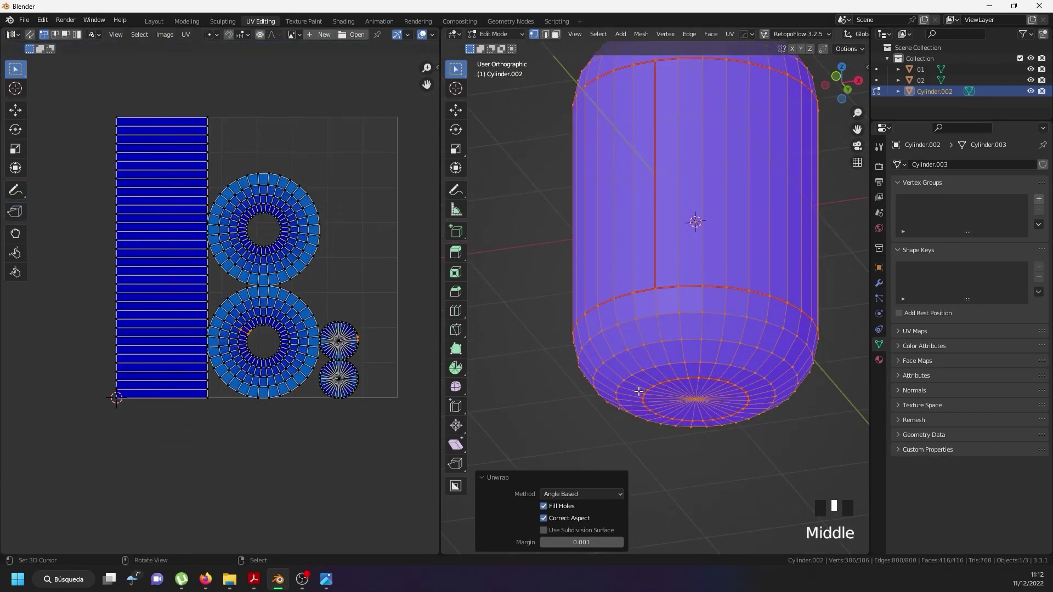
Mark the edge paths across the lower and upper bevels, in line with the side wall's vertical seam, as seams.
{"action": "scroll", "coordinate": [282, 347], "scroll_direction": "up", "scroll_amount": 6}
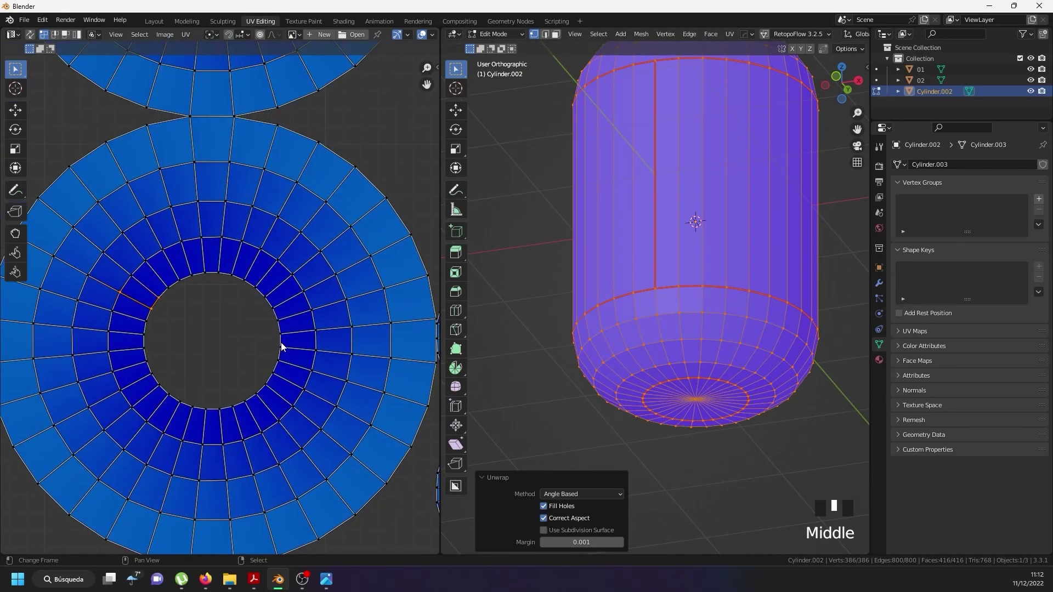
{"action": "right_click", "coordinate": [294, 348]}
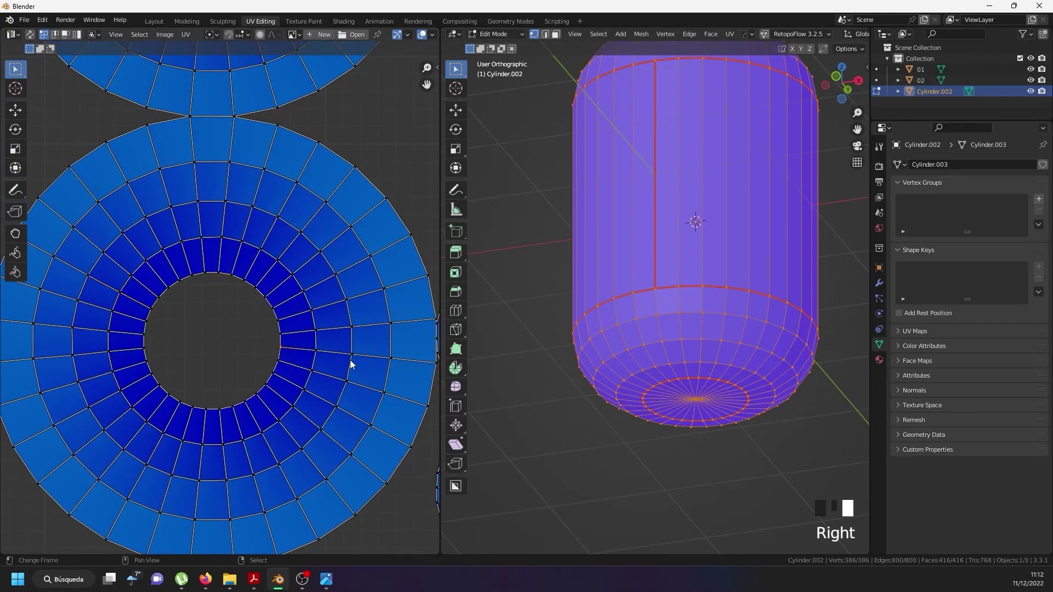
{"action": "scroll", "coordinate": [350, 365], "scroll_direction": "down", "scroll_amount": 6}
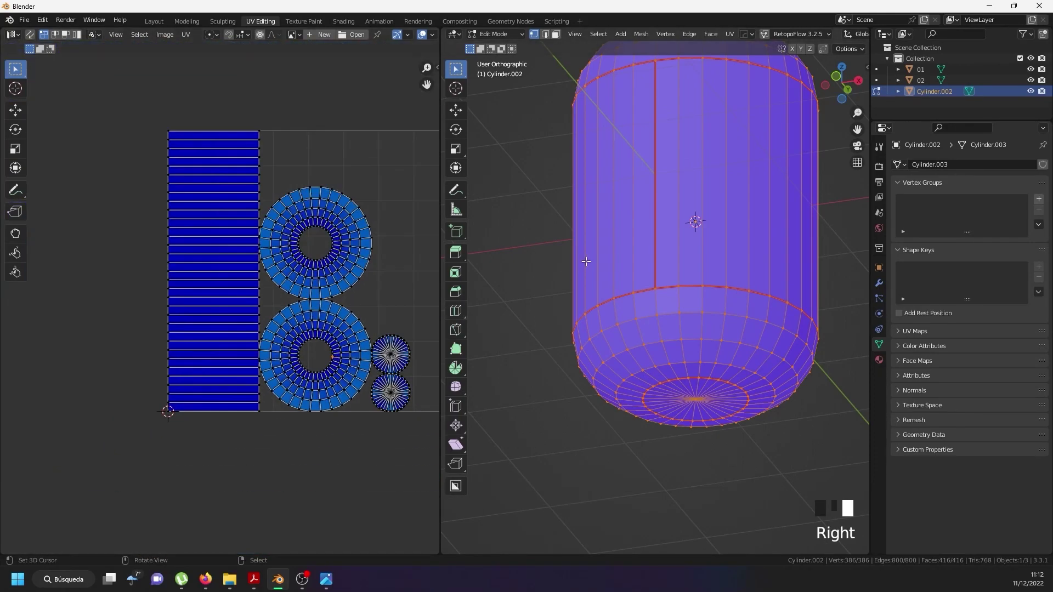
{"action": "scroll", "coordinate": [696, 380], "scroll_direction": "up", "scroll_amount": 3}
{"action": "right_click", "coordinate": [669, 375]}
{"action": "mouse_move", "coordinate": [669, 375]}
{"action": "middle_mouse_down"}
{"action": "mouse_move", "coordinate": [685, 355]}
{"action": "mouse_move", "coordinate": [679, 375]}
{"action": "middle_mouse_up"}
{"action": "right_click", "coordinate": [670, 375]}
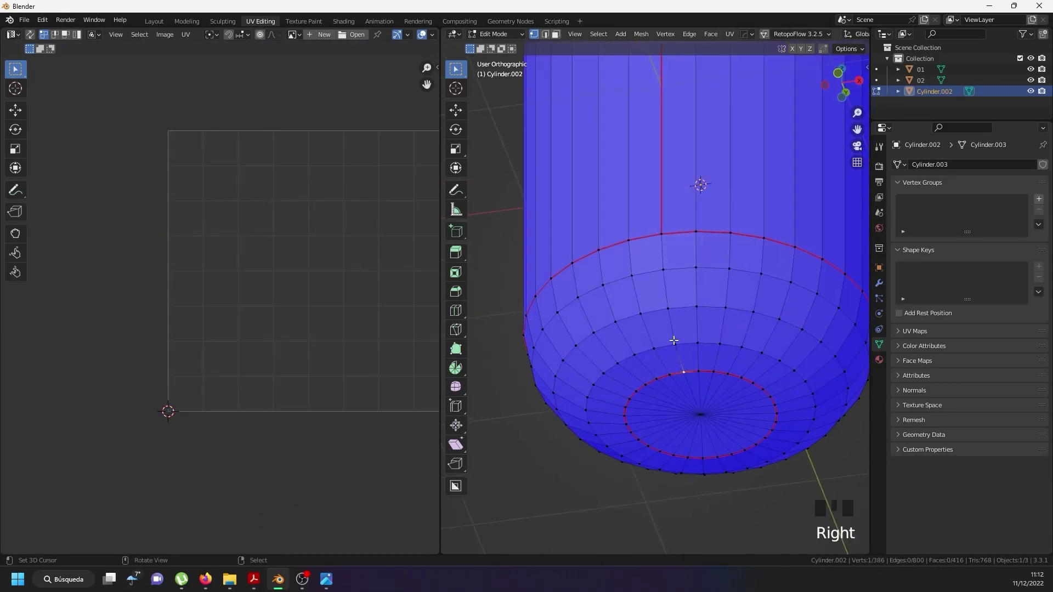
{"action": "right_click", "coordinate": [660, 233], "text": "ctrl"}
{"action": "scroll", "coordinate": [655, 236], "scroll_direction": "down", "scroll_amount": 5}
{"action": "middle_click_drag", "start_coordinate": [650, 198], "coordinate": [644, 277]}
{"action": "scroll", "coordinate": [666, 141], "scroll_direction": "up", "scroll_amount": 3}
{"action": "right_click", "coordinate": [667, 140], "text": "shift"}
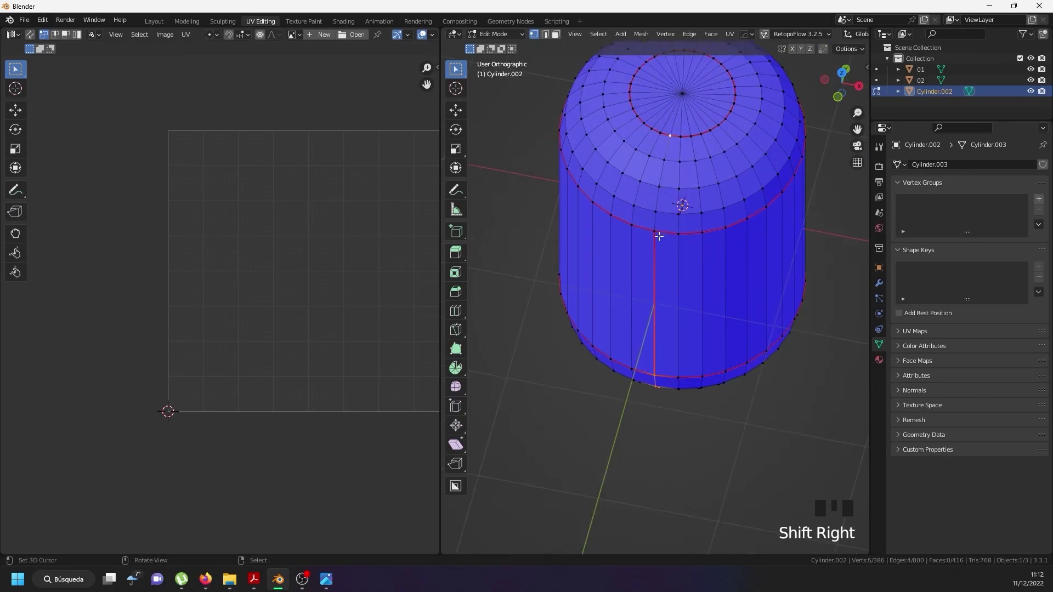
{"action": "right_click", "coordinate": [670, 207], "text": "ctrl"}
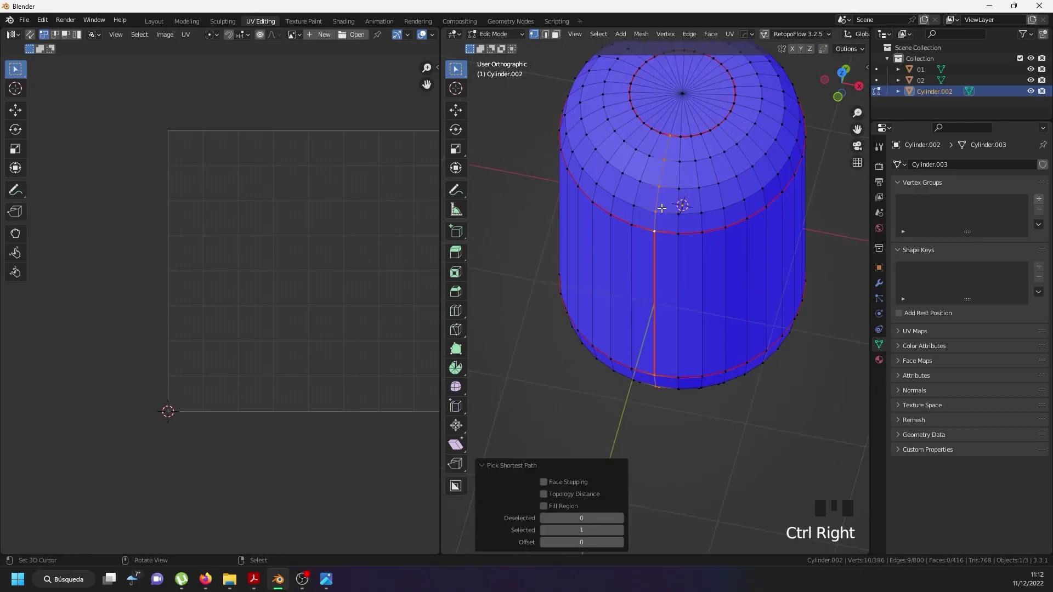
{"action": "key", "text": "u"}
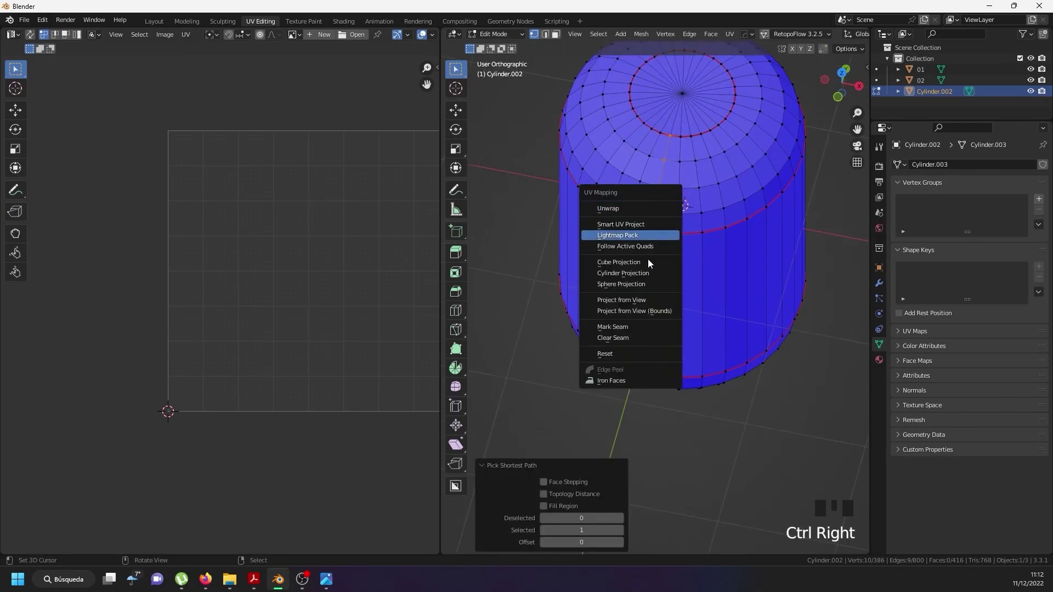
{"action": "left_click", "coordinate": [628, 328]}
Select the whole mesh, unwrap it with the Angle Based method, and check the opened bevel islands.
{"action": "key", "text": "a"}
{"action": "key", "text": "a"}
{"action": "key", "text": "a"}
{"action": "key", "text": "u"}
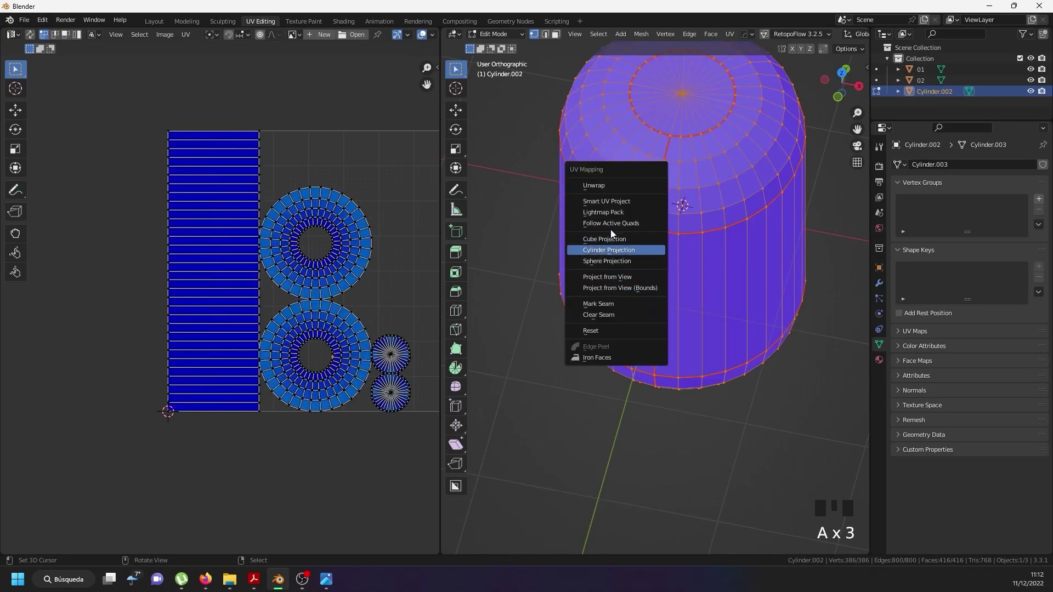
{"action": "left_click", "coordinate": [600, 185]}
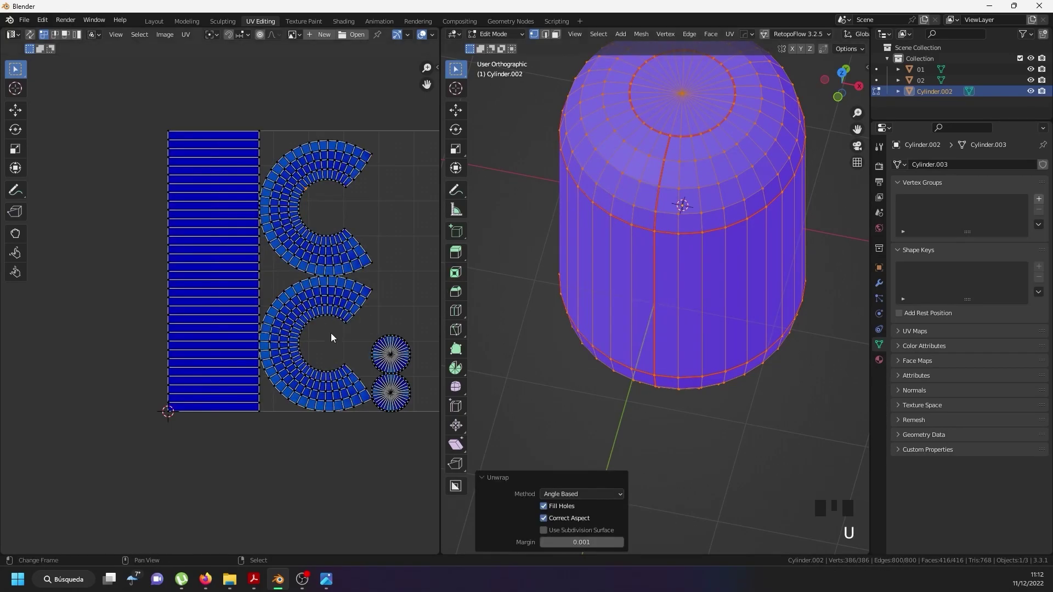
{"action": "scroll", "coordinate": [329, 337], "scroll_direction": "up", "scroll_amount": 3}
{"action": "scroll", "coordinate": [347, 291], "scroll_direction": "up", "scroll_amount": 2}
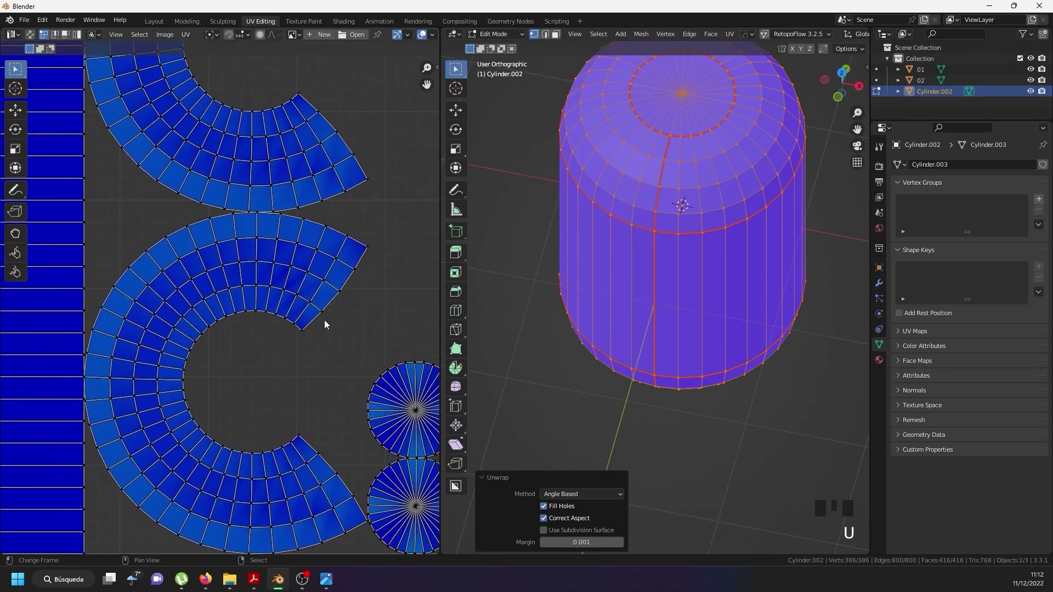
Mark a second seam across the upper bevel, on the side opposite its first one, from cap rim to side wall.
{"action": "scroll", "coordinate": [652, 334], "scroll_direction": "down", "scroll_amount": 3}
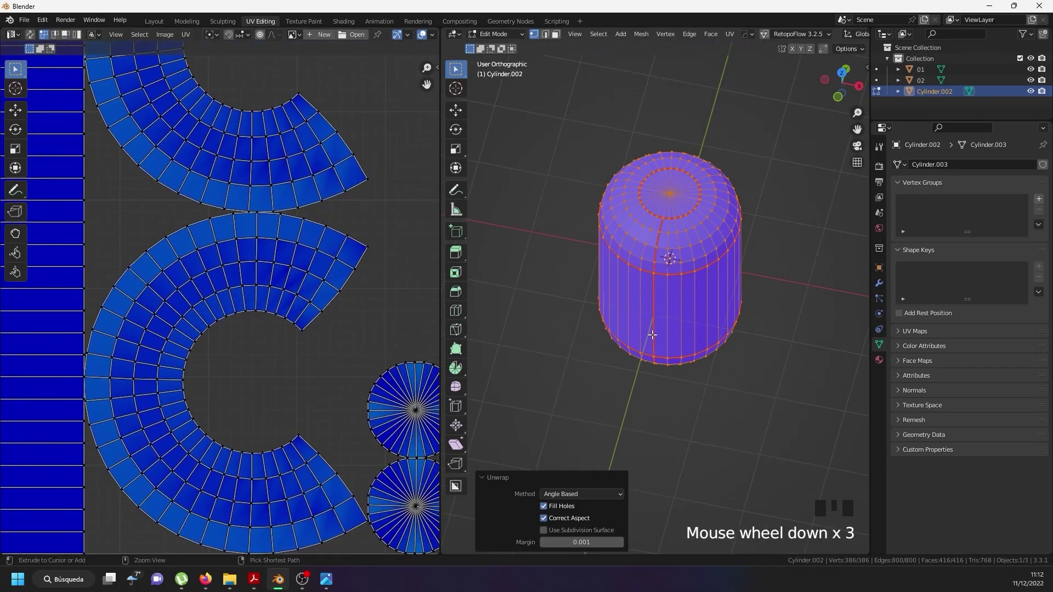
{"action": "middle_click_drag", "start_coordinate": [665, 247], "coordinate": [561, 251]}
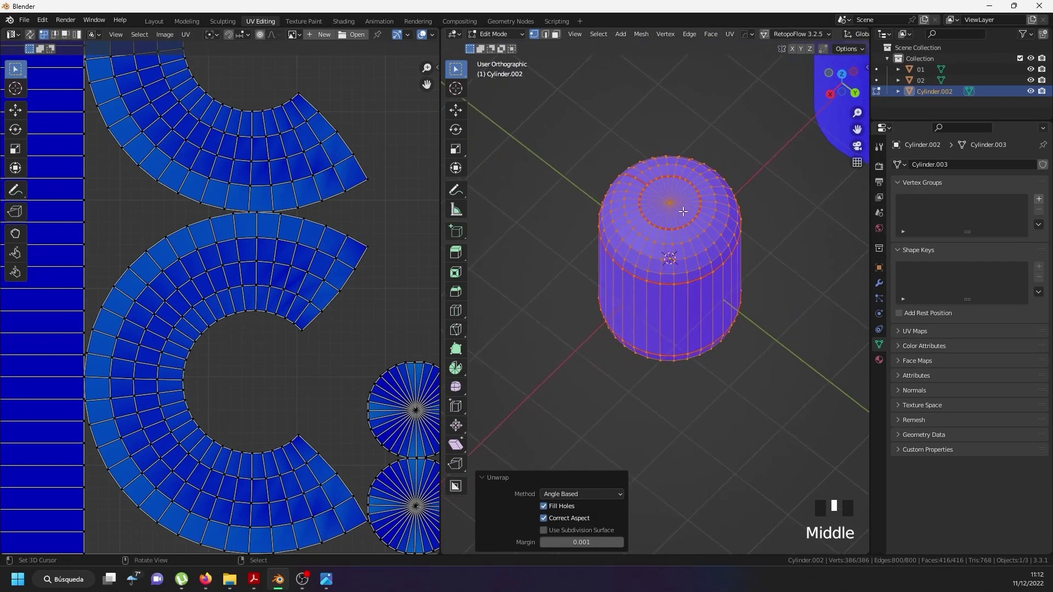
{"action": "scroll", "coordinate": [697, 217], "scroll_direction": "up", "scroll_amount": 3}
{"action": "right_click", "coordinate": [682, 234]}
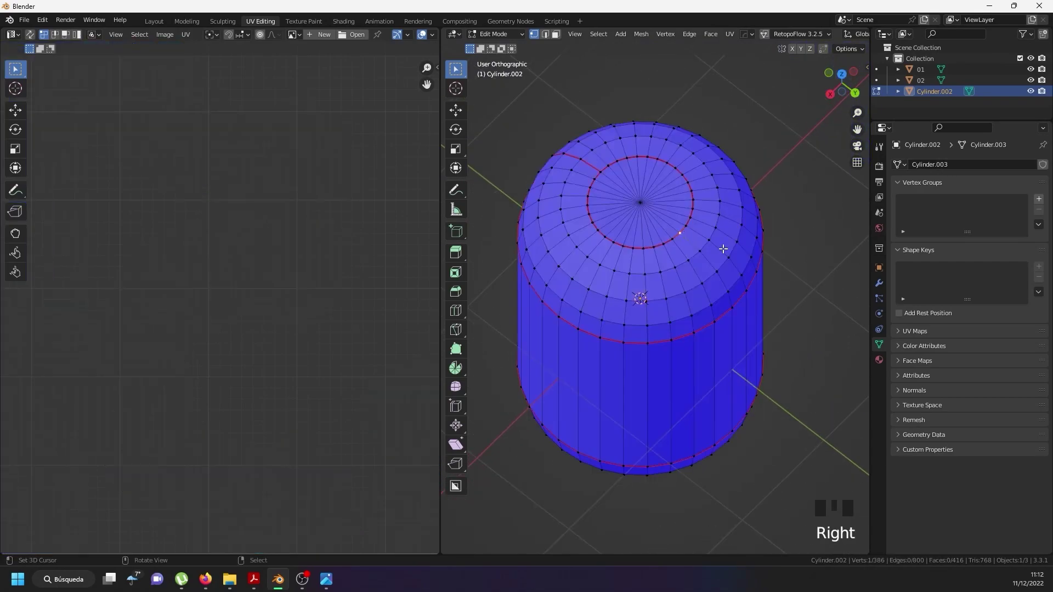
{"action": "right_click", "coordinate": [733, 308], "text": "ctrl"}
{"action": "middle_click_drag", "start_coordinate": [726, 339], "coordinate": [712, 311]}
{"action": "scroll", "coordinate": [729, 418], "scroll_direction": "down", "scroll_amount": 2}
{"action": "key", "text": "u"}
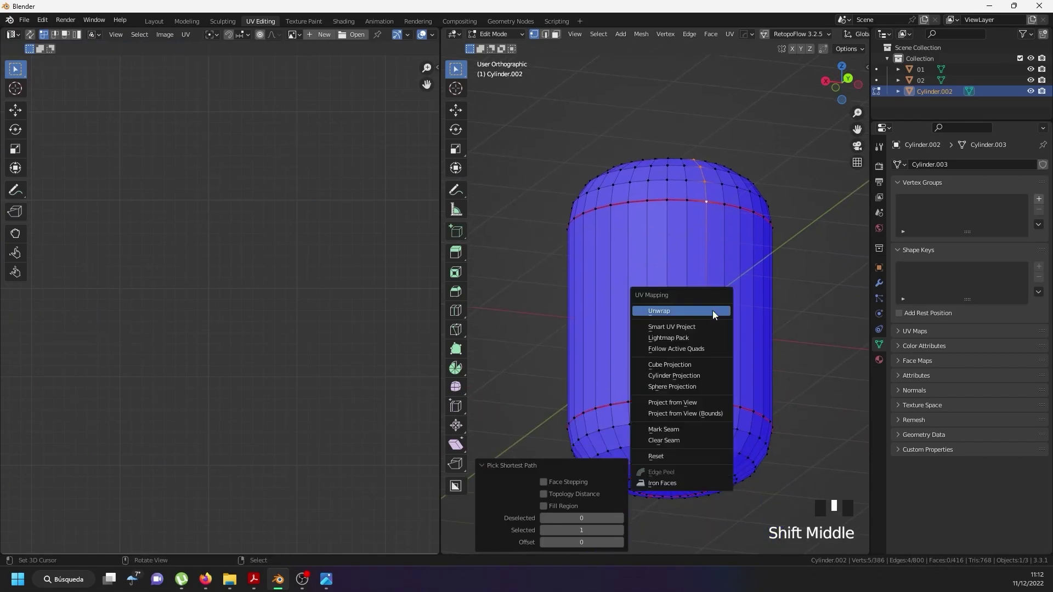
{"action": "left_click", "coordinate": [677, 429]}
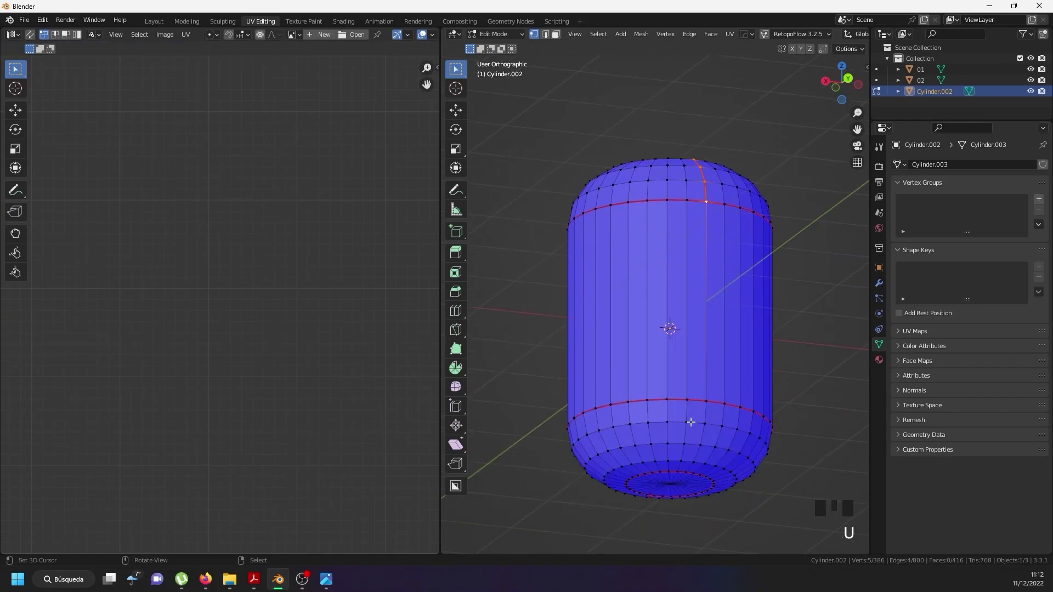
Mark a matching second seam across the lower bevel, from the side wall to the cap rim.
{"action": "right_click", "coordinate": [706, 402]}
{"action": "middle_click_drag", "start_coordinate": [720, 473], "coordinate": [707, 433]}
{"action": "scroll", "coordinate": [707, 433], "scroll_direction": "up", "scroll_amount": 2}
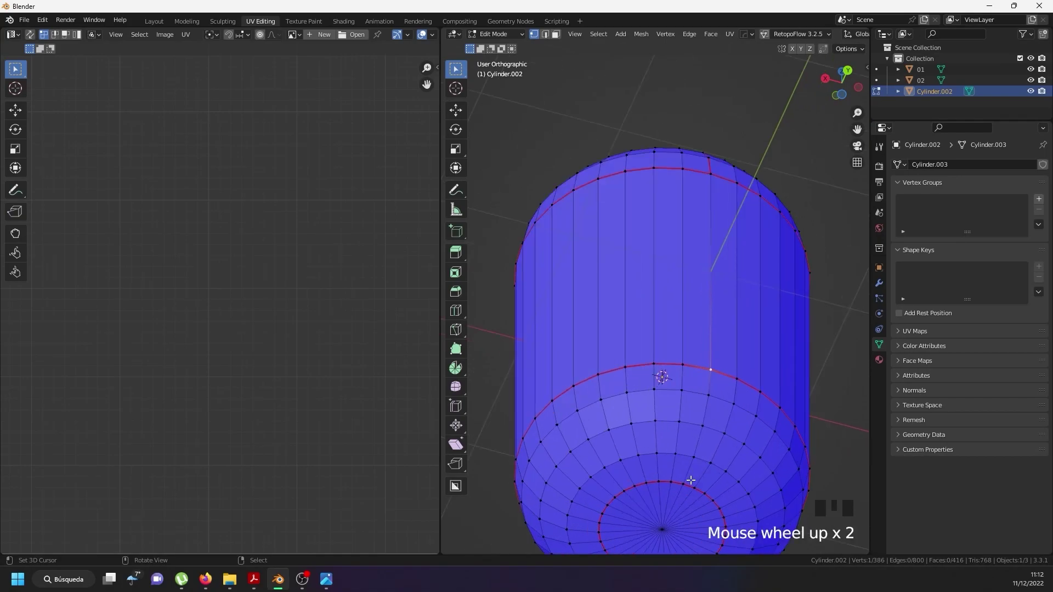
{"action": "right_click", "coordinate": [685, 481], "text": "ctrl"}
{"action": "key", "text": "u"}
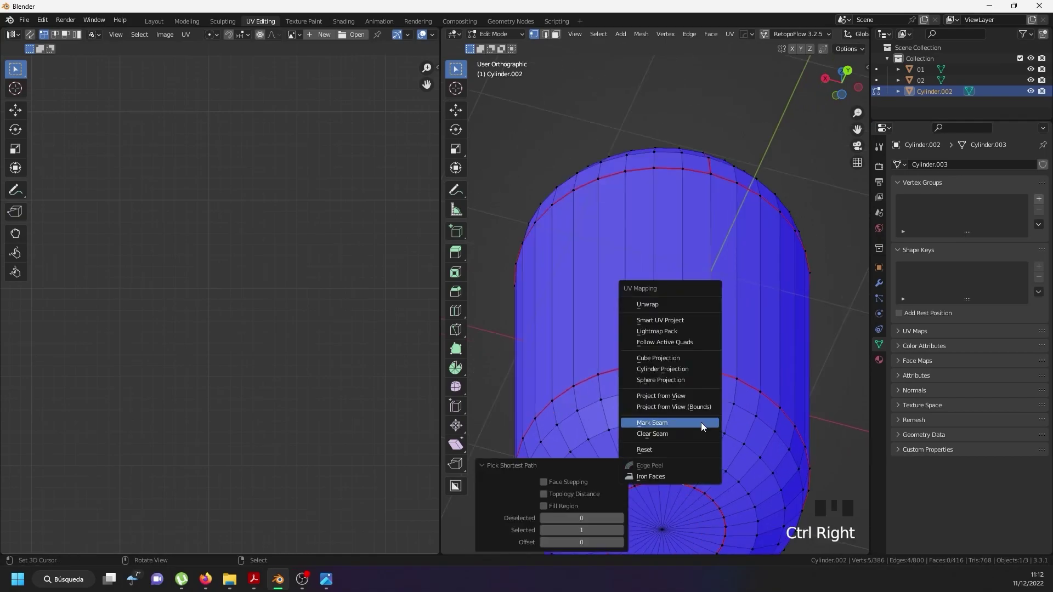
{"action": "left_click", "coordinate": [702, 425]}
Unwrap the whole mesh again with the Angle Based method and 0.001 margin, and check the split bevel islands.
{"action": "scroll", "coordinate": [701, 423], "scroll_direction": "down", "scroll_amount": 4}
{"action": "key", "text": "a"}
{"action": "key", "text": "a"}
{"action": "key", "text": "a"}
{"action": "key", "text": "u"}
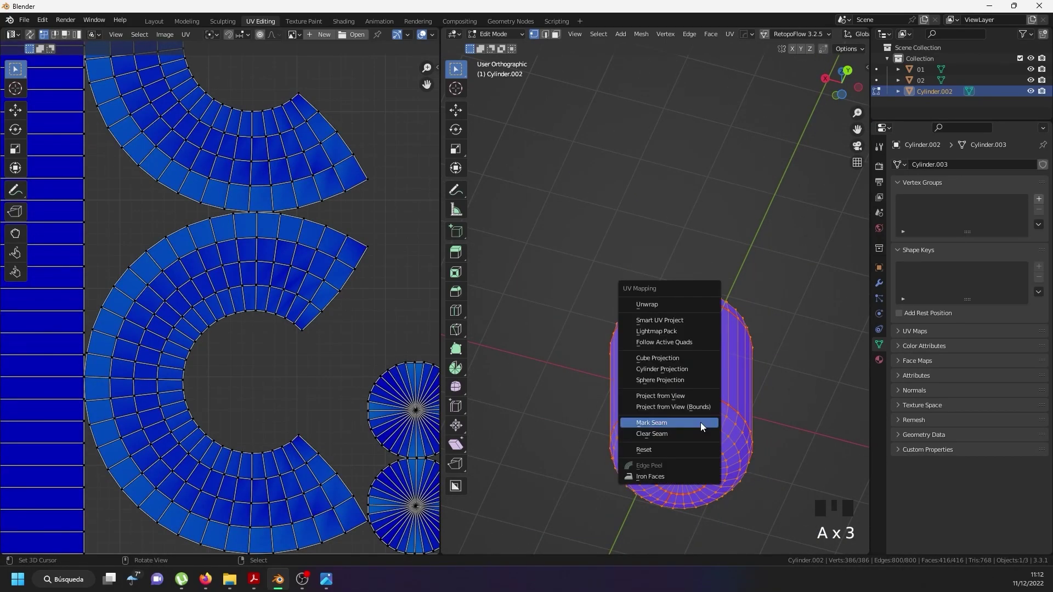
{"action": "left_click", "coordinate": [660, 305]}
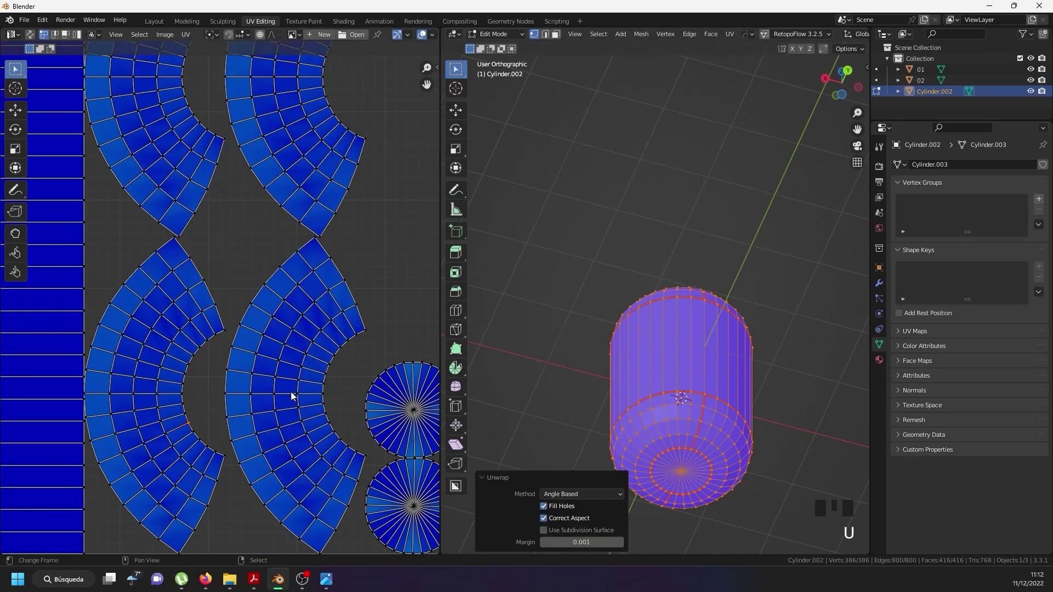
{"action": "scroll", "coordinate": [289, 391], "scroll_direction": "down", "scroll_amount": 4}
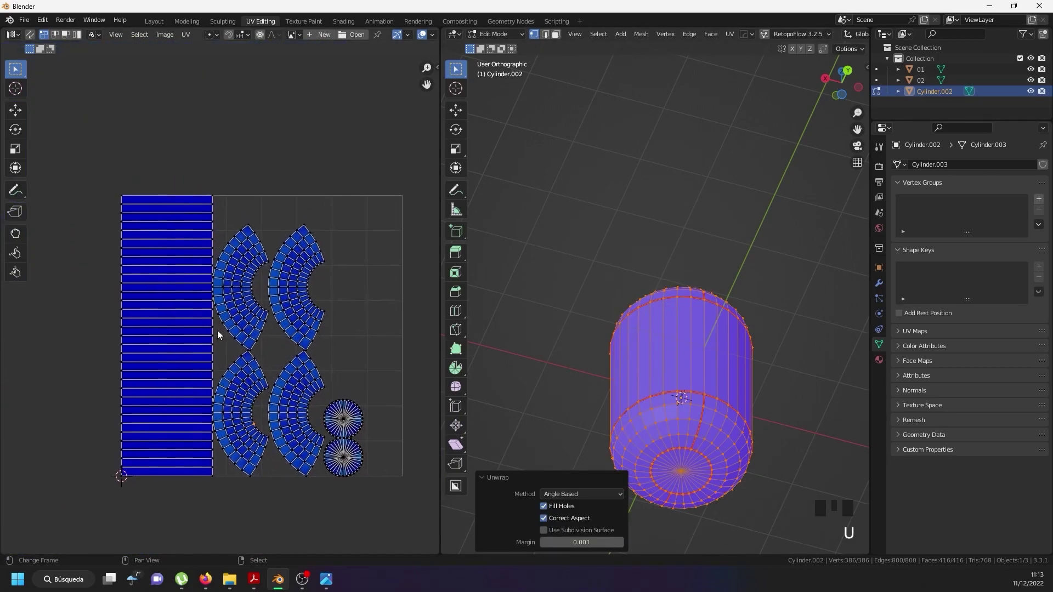
{"action": "scroll", "coordinate": [219, 331], "scroll_direction": "up", "scroll_amount": 5}
{"action": "middle_click_drag", "start_coordinate": [576, 296], "coordinate": [672, 362]}
{"action": "scroll", "coordinate": [640, 329], "scroll_direction": "down", "scroll_amount": 3}
{"action": "scroll", "coordinate": [221, 331], "scroll_direction": "down", "scroll_amount": 3}
{"action": "scroll", "coordinate": [287, 361], "scroll_direction": "up", "scroll_amount": 4}
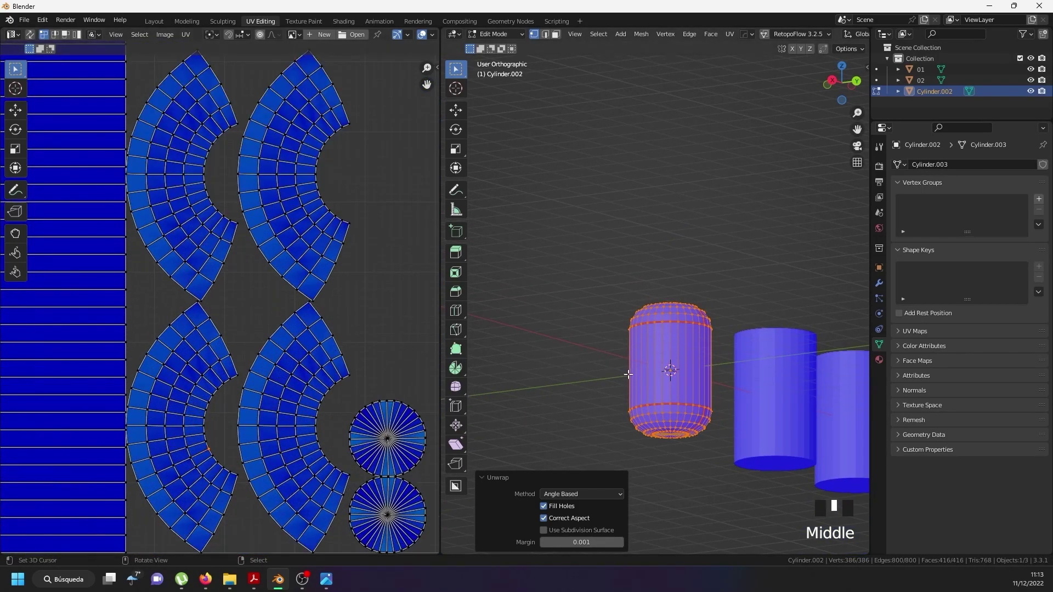
Select the circular rim loops of the lower and upper caps and clear their seams.
{"action": "middle_click_drag", "start_coordinate": [695, 415], "coordinate": [640, 348]}
{"action": "scroll", "coordinate": [680, 386], "scroll_direction": "up", "scroll_amount": 7}
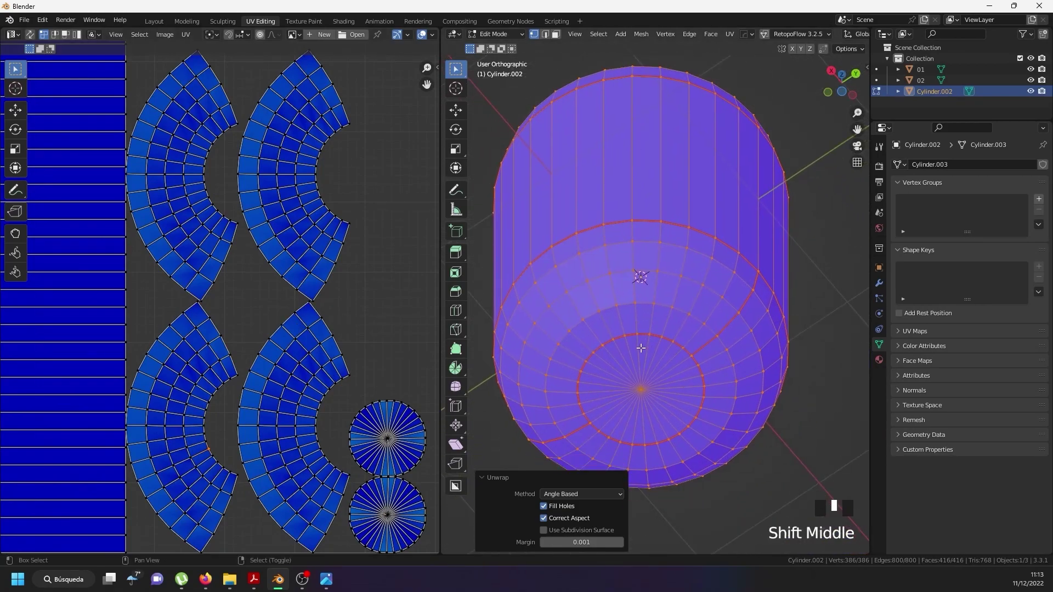
{"action": "scroll", "coordinate": [641, 347], "scroll_direction": "up", "scroll_amount": 3}
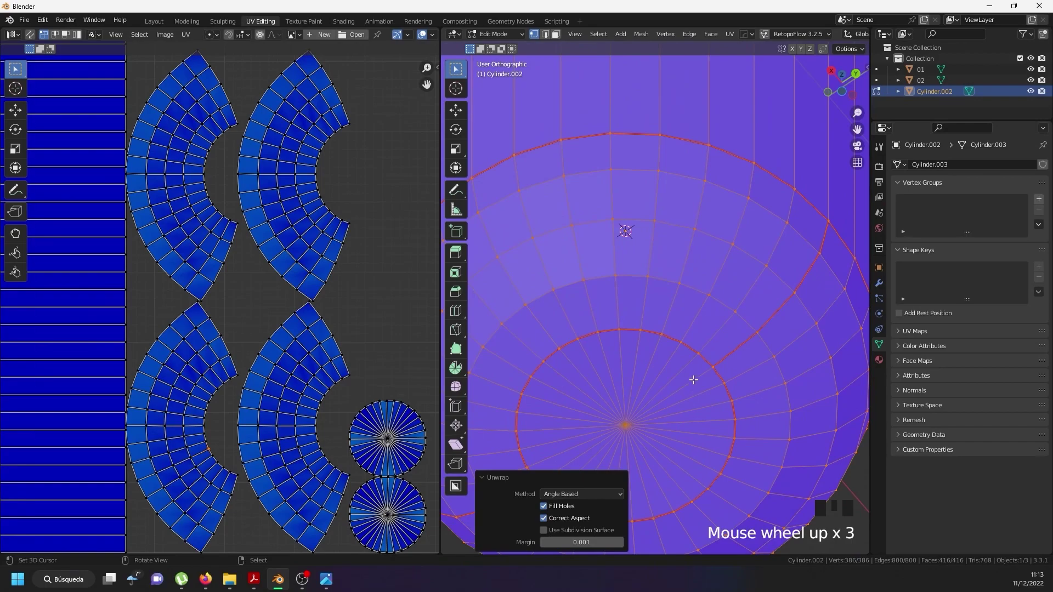
{"action": "right_click", "coordinate": [703, 366]}
{"action": "right_click", "coordinate": [705, 364], "text": "alt+shift"}
{"action": "scroll", "coordinate": [704, 360], "scroll_direction": "down", "scroll_amount": 4}
{"action": "middle_click_drag", "start_coordinate": [662, 184], "coordinate": [660, 294]}
{"action": "right_click", "coordinate": [667, 313], "text": "alt+shift"}
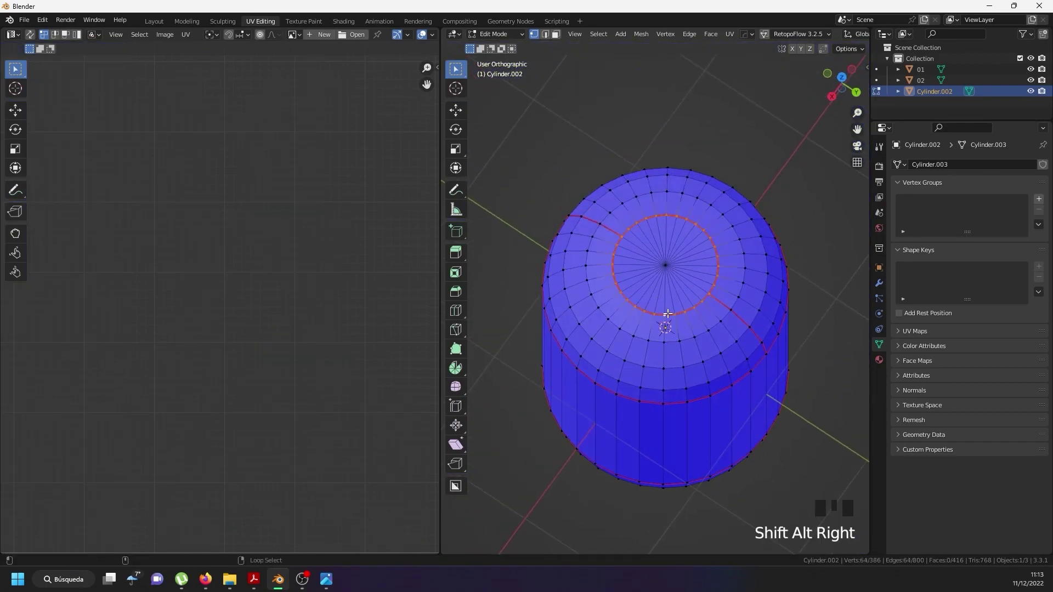
{"action": "key", "text": "u"}
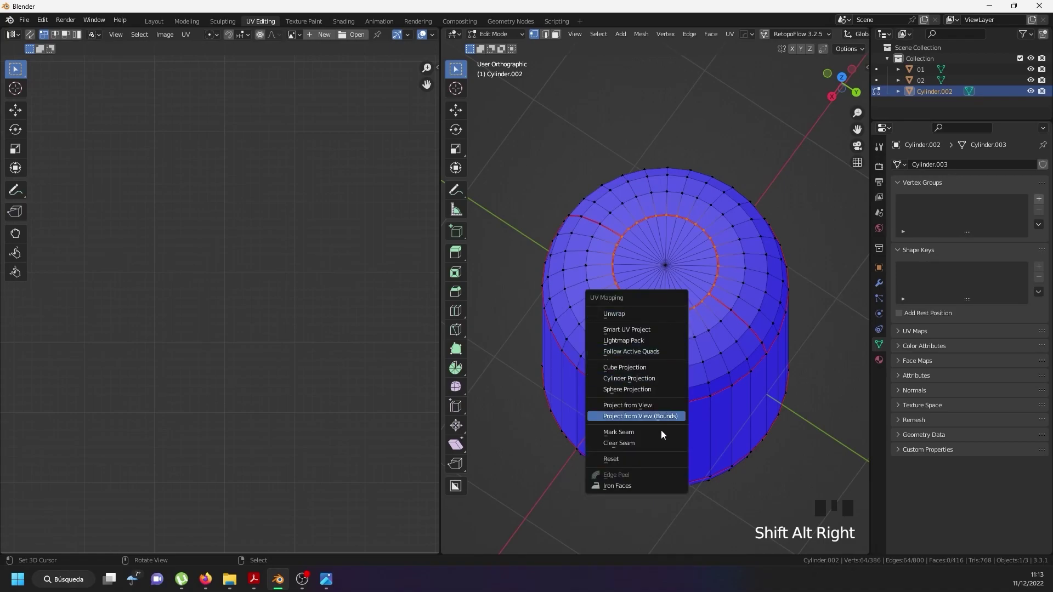
{"action": "left_click", "coordinate": [646, 445]}
Mark a seam across the upper cap through its center, joining the two upper bevel seams.
{"action": "scroll", "coordinate": [707, 299], "scroll_direction": "up", "scroll_amount": 3}
{"action": "right_click", "coordinate": [713, 290]}
{"action": "right_click", "coordinate": [562, 192], "text": "ctrl"}
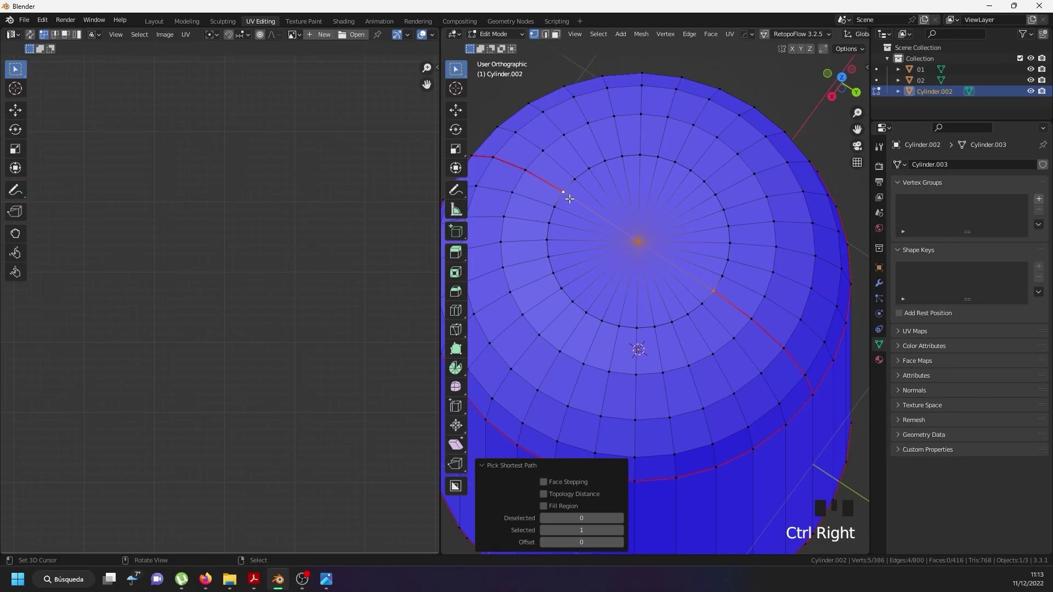
{"action": "key", "text": "u"}
{"action": "left_click", "coordinate": [553, 193]}
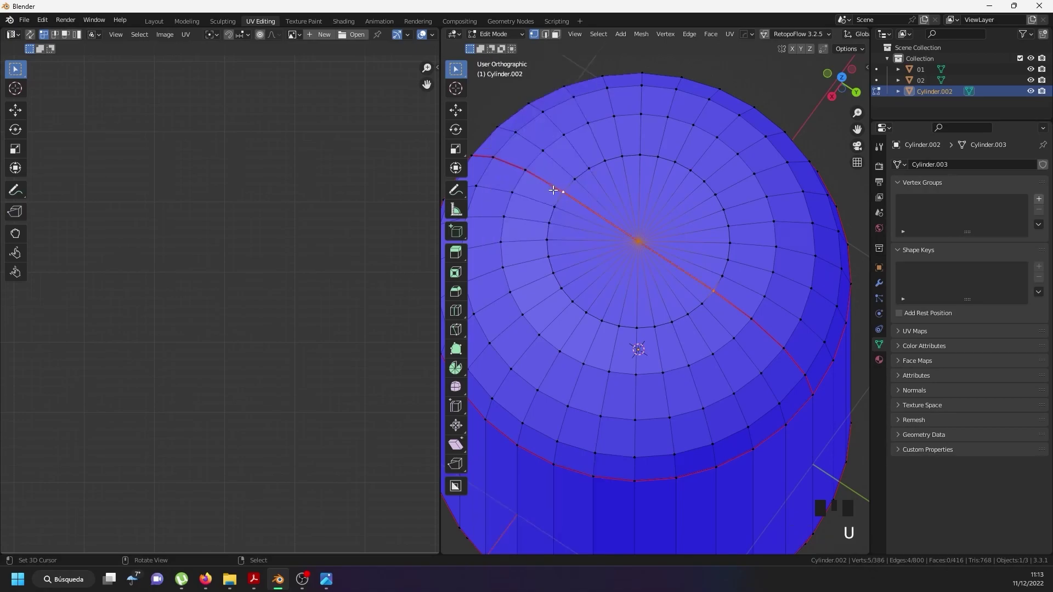
Mark a seam across the lower cap through its center, joining the two lower bevel seams.
{"action": "scroll", "coordinate": [677, 335], "scroll_direction": "down", "scroll_amount": 7}
{"action": "middle_click_drag", "start_coordinate": [677, 336], "coordinate": [664, 285]}
{"action": "scroll", "coordinate": [663, 379], "scroll_direction": "up", "scroll_amount": 5}
{"action": "right_click", "coordinate": [667, 405]}
{"action": "right_click", "coordinate": [627, 443], "text": "ctrl"}
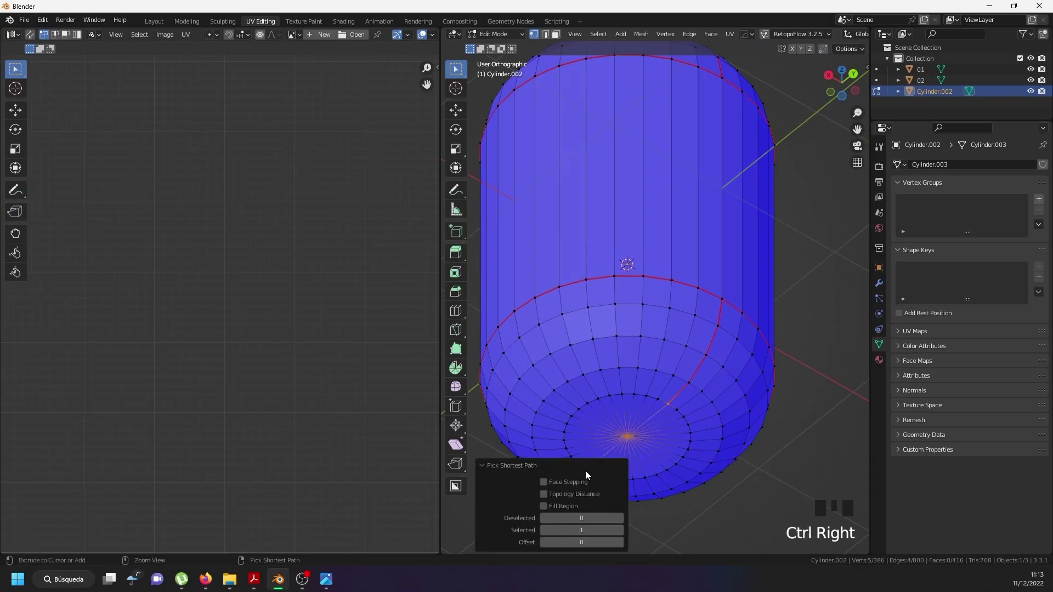
{"action": "key", "text": "u"}
{"action": "left_click", "coordinate": [621, 402]}
Unwrap the whole mesh with caps and bevels joined into half-dome islands, and check the layout for stretching.
{"action": "scroll", "coordinate": [624, 383], "scroll_direction": "down", "scroll_amount": 4}
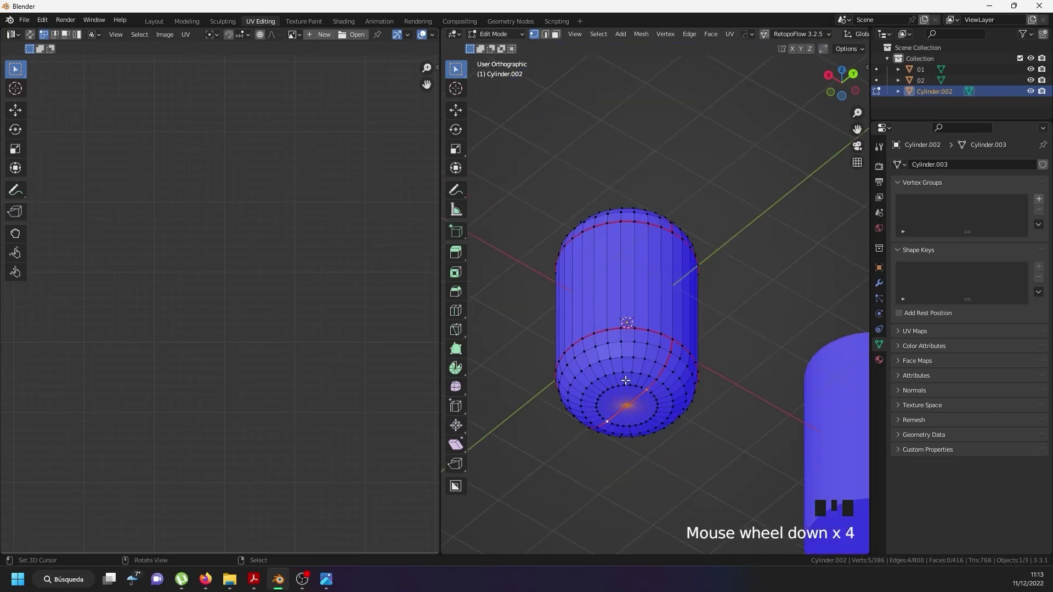
{"action": "key", "text": "a"}
{"action": "key", "text": "a"}
{"action": "key", "text": "a"}
{"action": "key", "text": "u"}
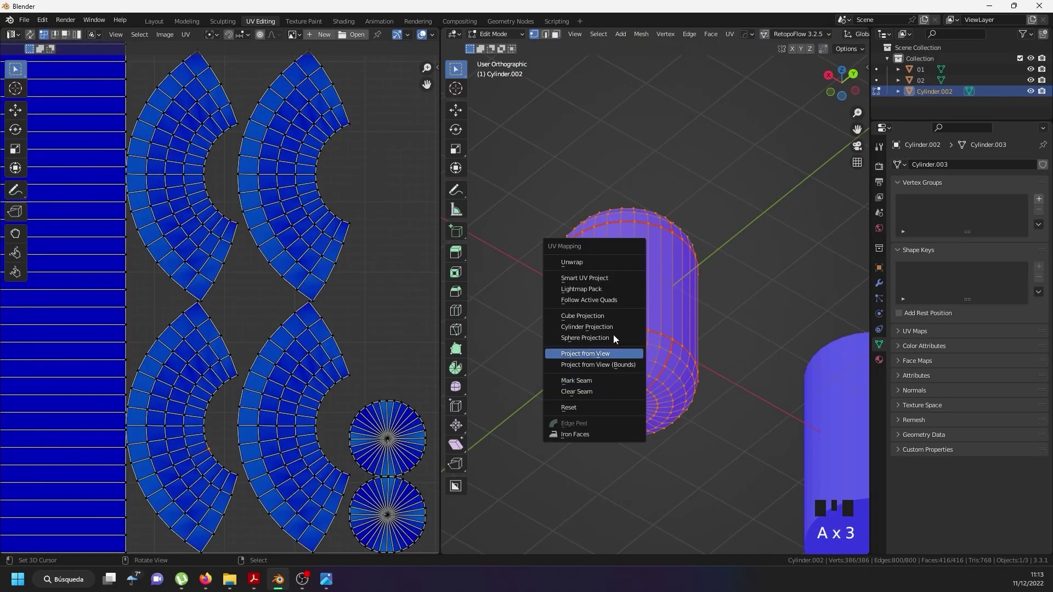
{"action": "left_click", "coordinate": [604, 259]}
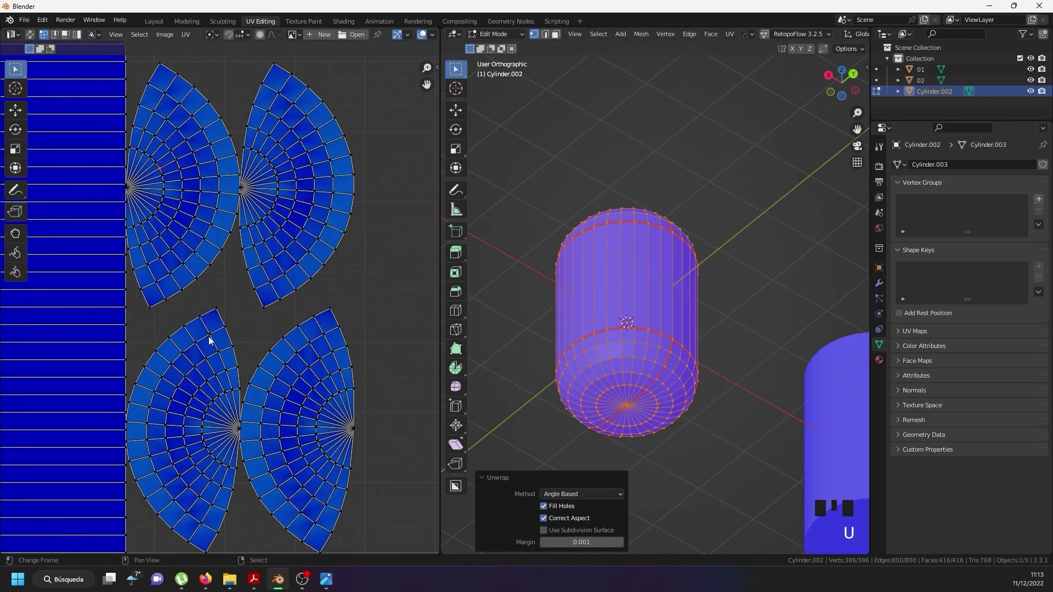
{"action": "middle_click_drag", "start_coordinate": [485, 337], "coordinate": [488, 296]}
{"action": "scroll", "coordinate": [296, 395], "scroll_direction": "down", "scroll_amount": 4}
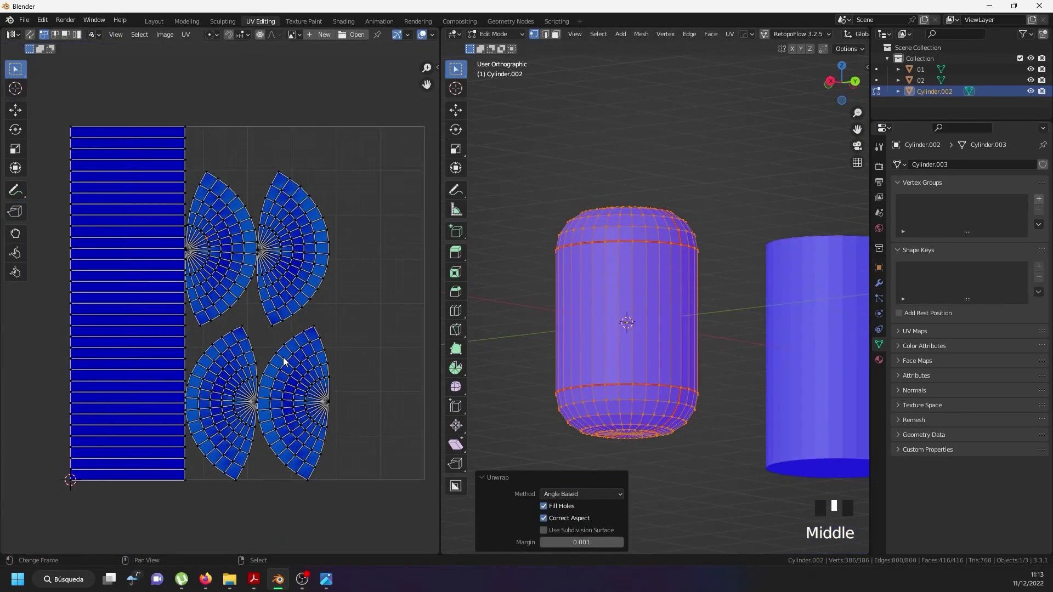
{"action": "scroll", "coordinate": [321, 371], "scroll_direction": "up", "scroll_amount": 5}
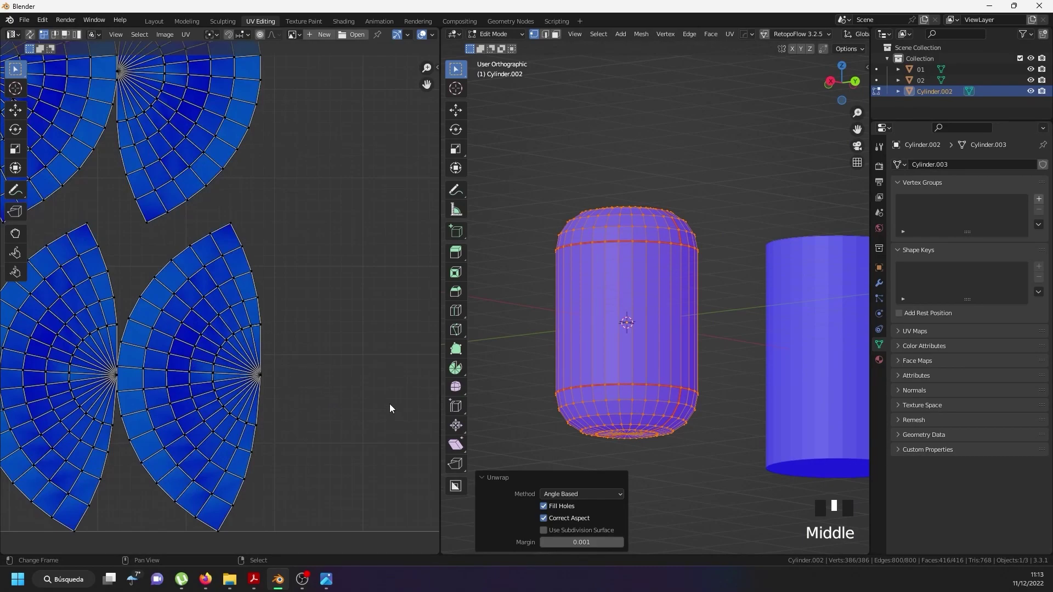
Select the seam path running across the lower cap from rim to rim and clear that seam.
{"action": "middle_click_drag", "start_coordinate": [696, 420], "coordinate": [674, 345]}
{"action": "scroll", "coordinate": [649, 341], "scroll_direction": "up", "scroll_amount": 3}
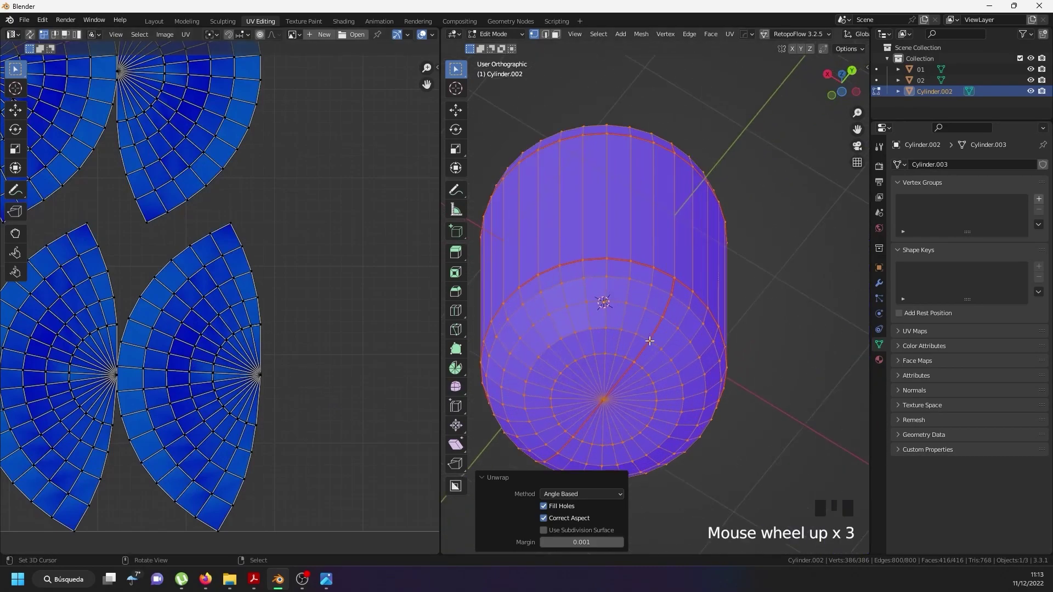
{"action": "right_click", "coordinate": [670, 285]}
{"action": "middle_click_drag", "start_coordinate": [607, 416], "coordinate": [501, 392]}
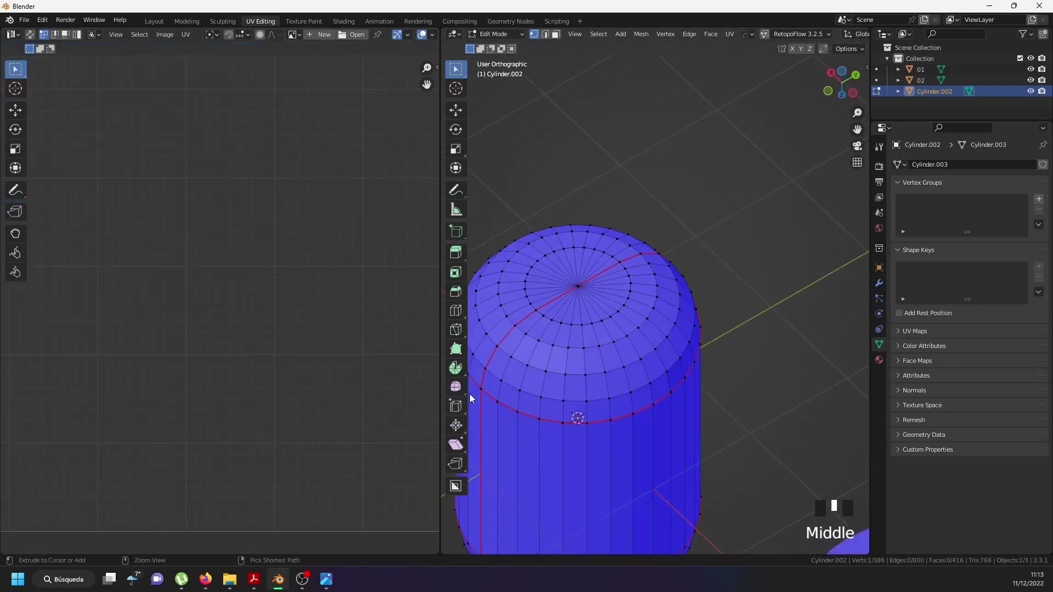
{"action": "right_click", "coordinate": [481, 388], "text": "ctrl"}
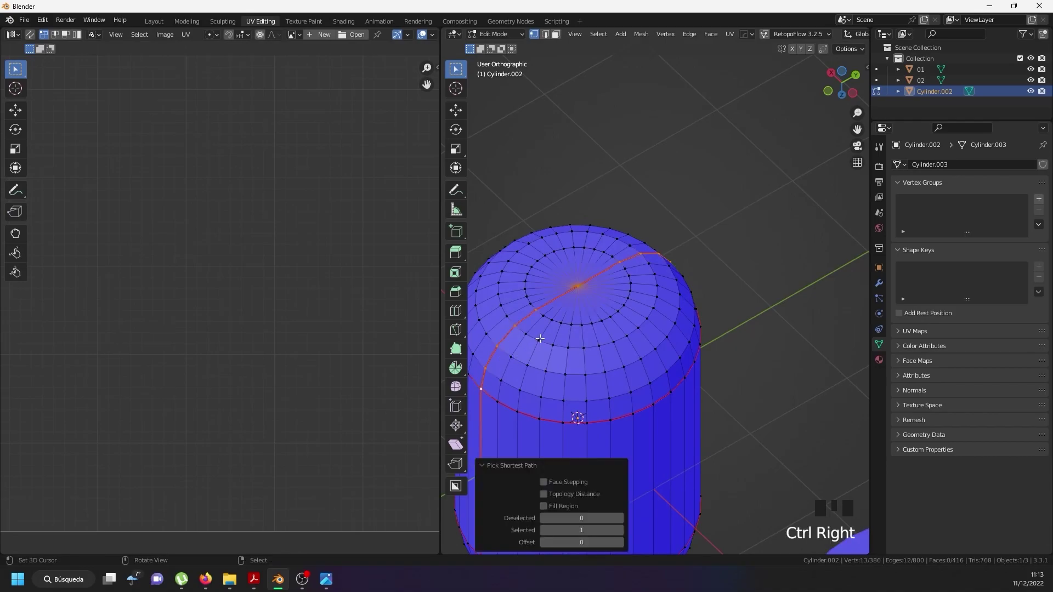
{"action": "key", "text": "u"}
{"action": "left_click", "coordinate": [502, 454]}
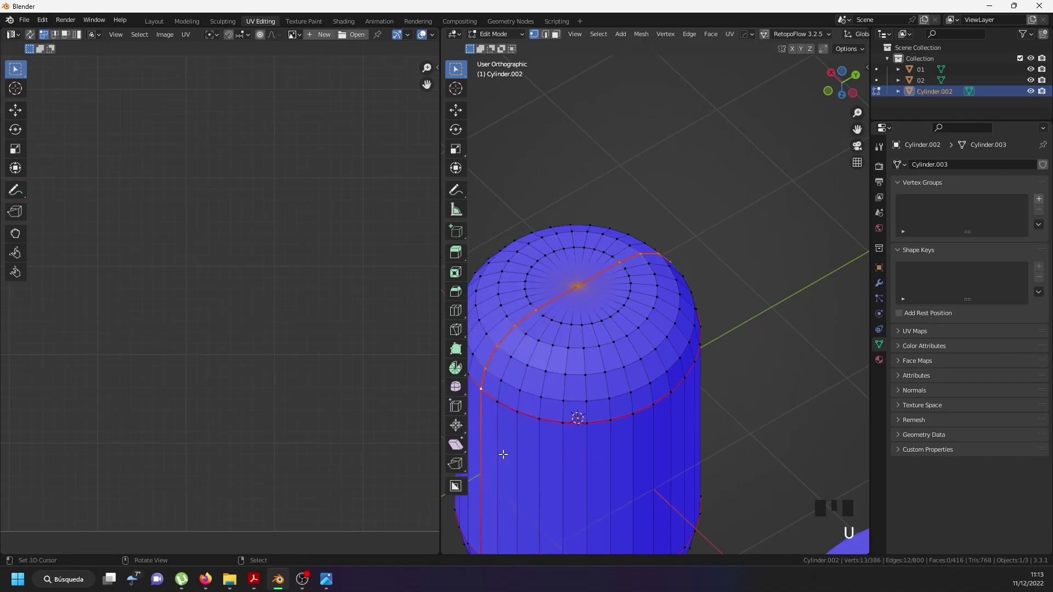
{"action": "key", "text": "u"}
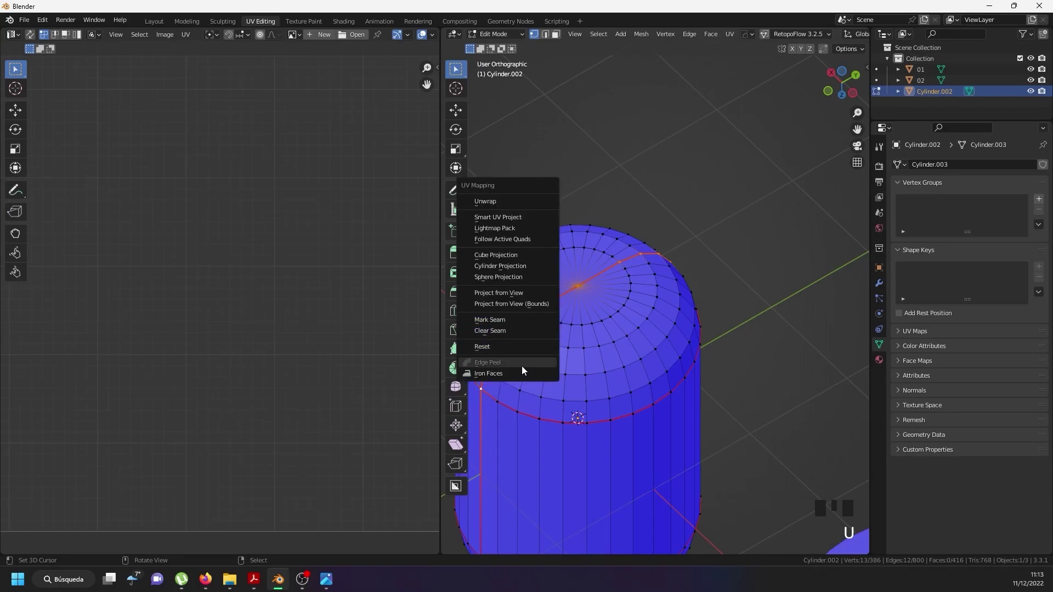
{"action": "key", "text": "u"}
Unwrap the whole mesh again with the lower cap as one piece, and compare the islands for stretching.
{"action": "scroll", "coordinate": [548, 356], "scroll_direction": "down", "scroll_amount": 4}
{"action": "middle_click_drag", "start_coordinate": [549, 357], "coordinate": [623, 369]}
{"action": "key", "text": "a"}
{"action": "key", "text": "a"}
{"action": "key", "text": "a"}
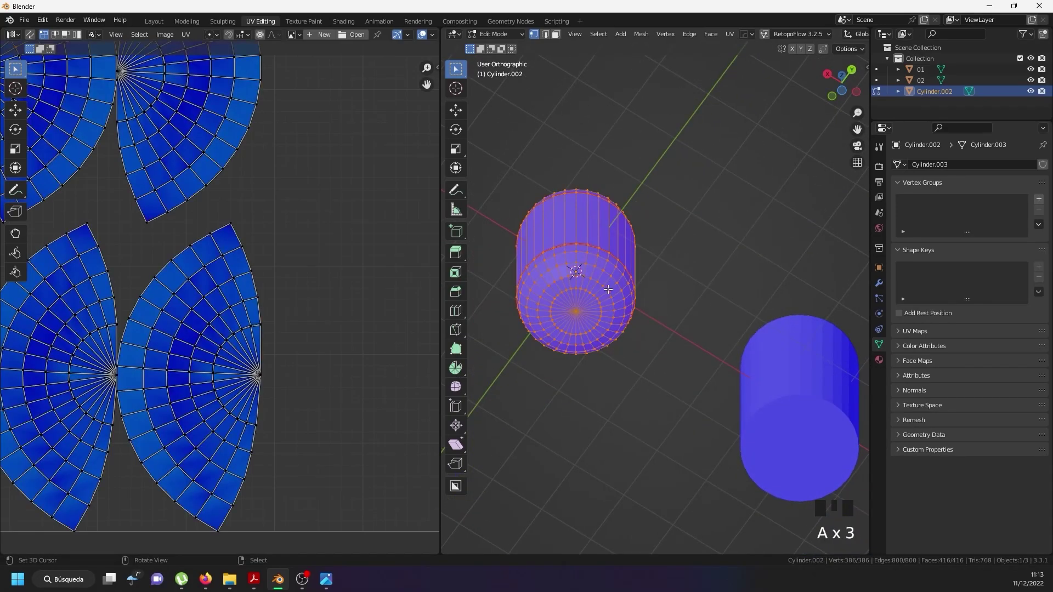
{"action": "key", "text": "u"}
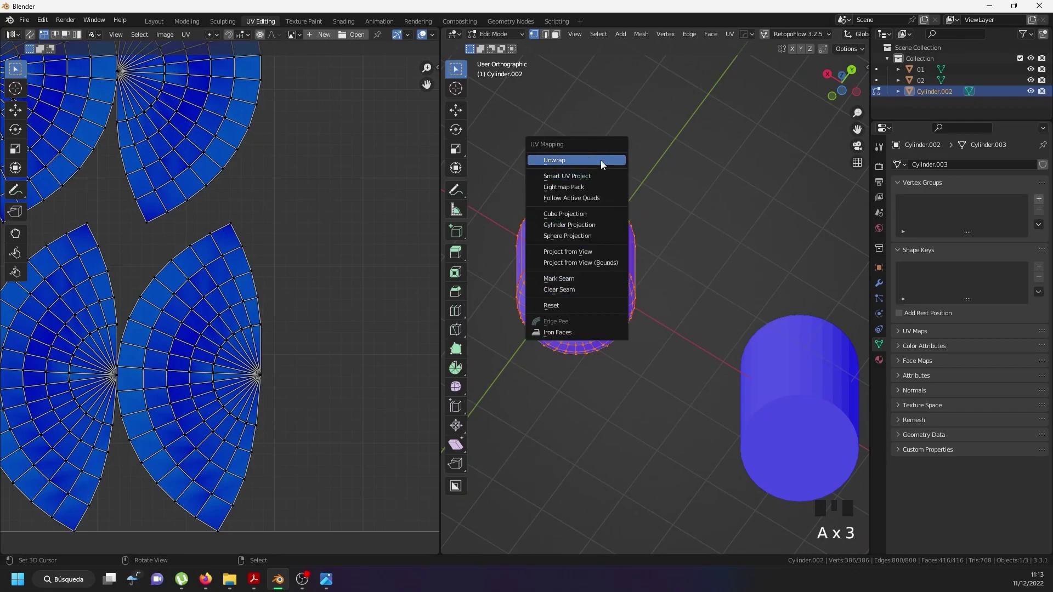
{"action": "key", "text": "u"}
{"action": "scroll", "coordinate": [254, 373], "scroll_direction": "down", "scroll_amount": 5}
{"action": "scroll", "coordinate": [263, 390], "scroll_direction": "up", "scroll_amount": 5}
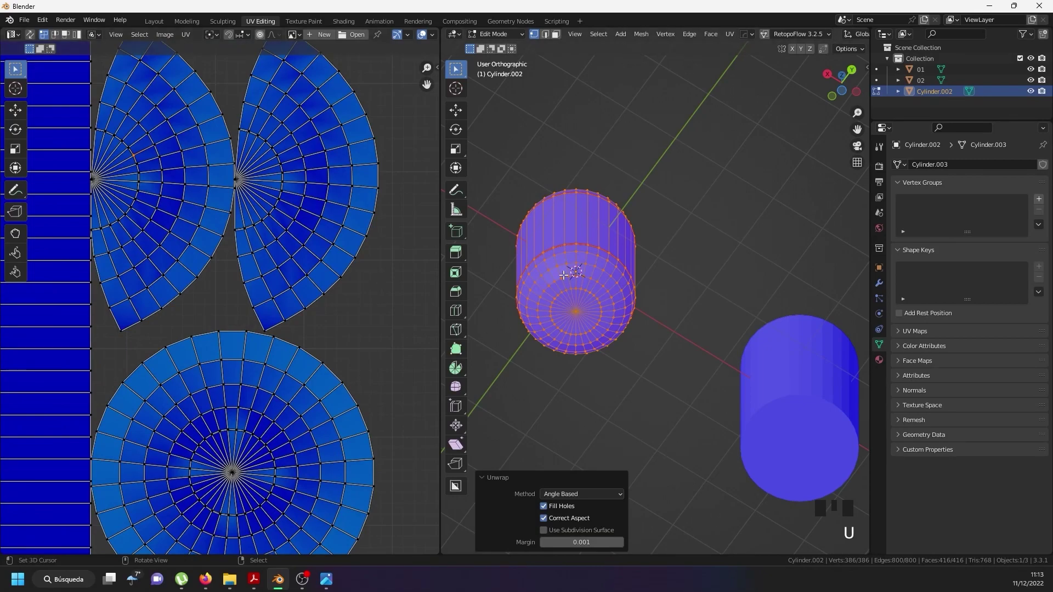
{"action": "scroll", "coordinate": [564, 274], "scroll_direction": "up", "scroll_amount": 8}
{"action": "scroll", "coordinate": [522, 277], "scroll_direction": "down", "scroll_amount": 4}
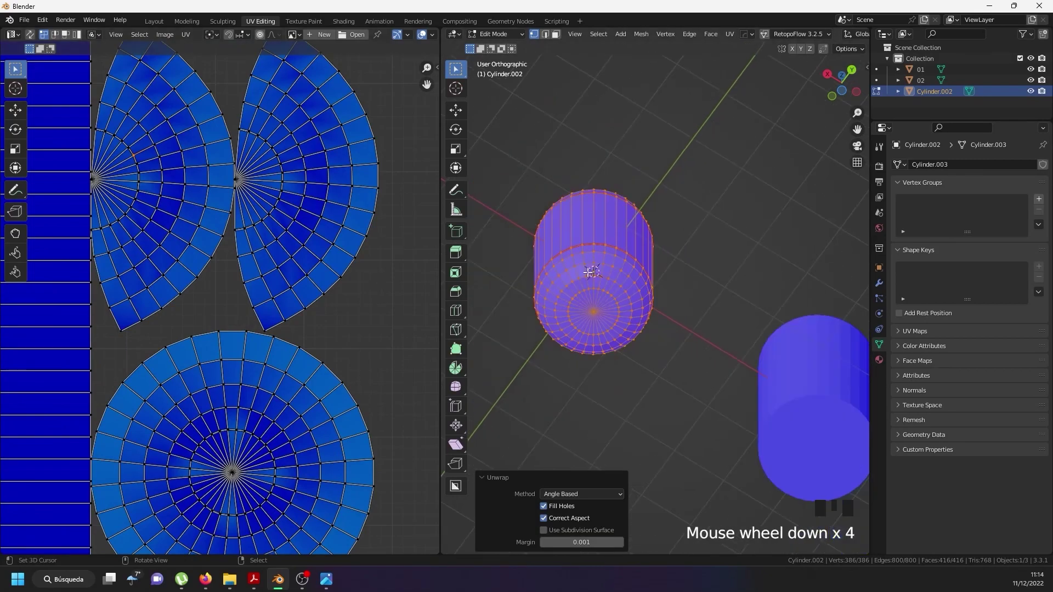
{"action": "scroll", "coordinate": [254, 409], "scroll_direction": "down", "scroll_amount": 4}
{"action": "middle_click_drag", "start_coordinate": [652, 193], "coordinate": [610, 175]}
{"action": "middle_click_drag", "start_coordinate": [594, 283], "coordinate": [538, 280]}
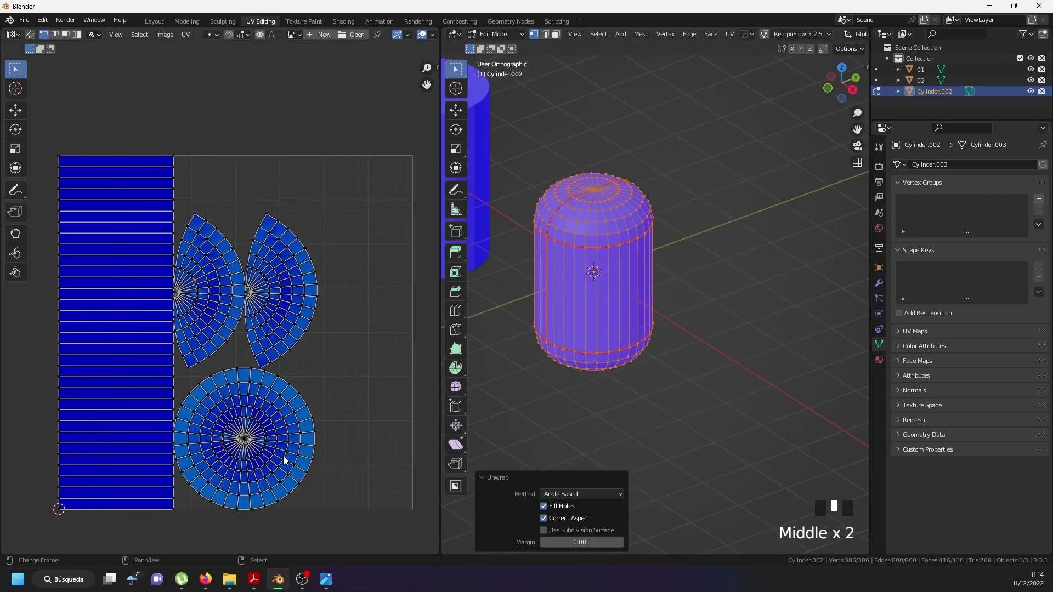
Return to Object Mode, switch the viewport to Material Preview shading, and turn off the Face Orientation overlay.
{"action": "key", "text": "Tab"}
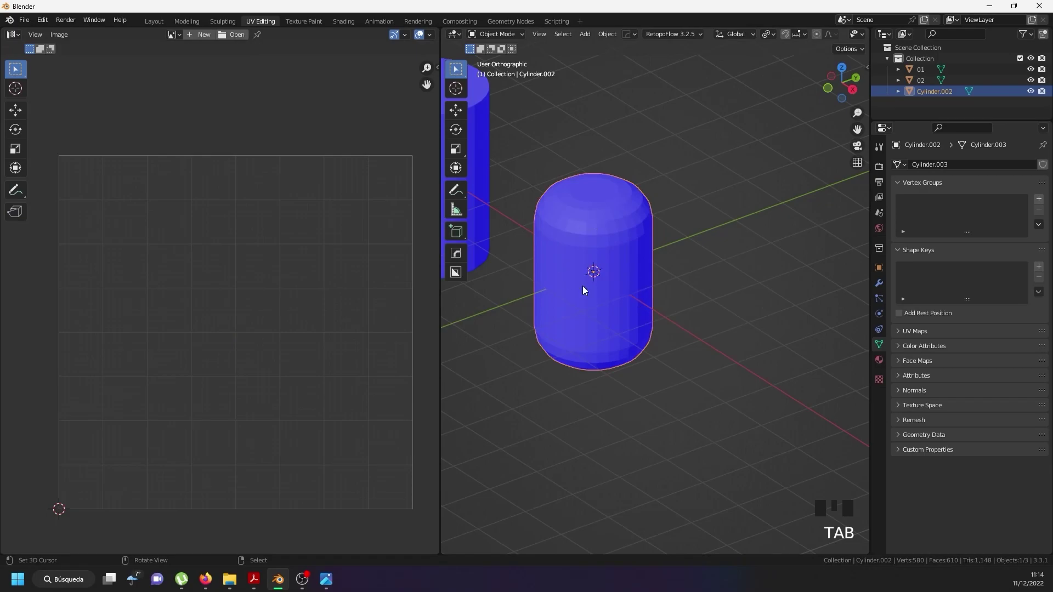
{"action": "middle_click_drag", "start_coordinate": [819, 36], "coordinate": [568, 42]}
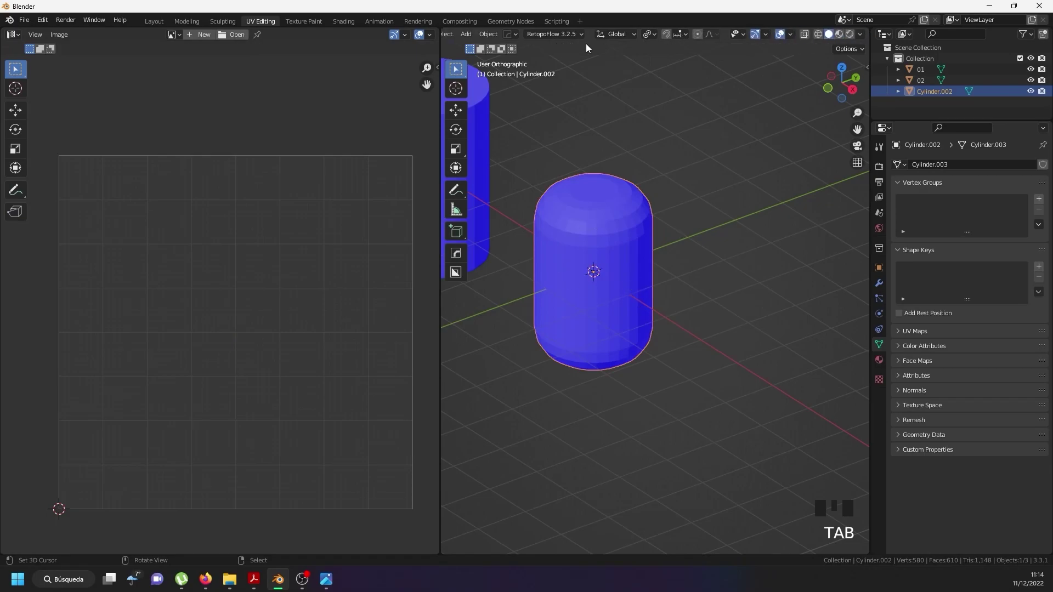
{"action": "left_click", "coordinate": [837, 35]}
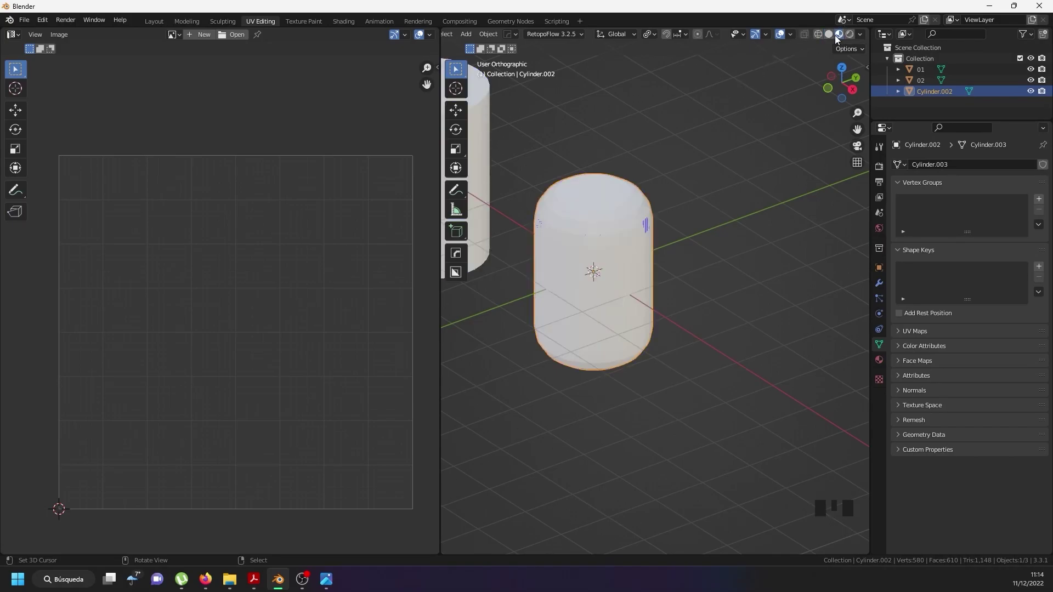
{"action": "left_click", "coordinate": [790, 34]}
{"action": "left_click", "coordinate": [729, 246]}
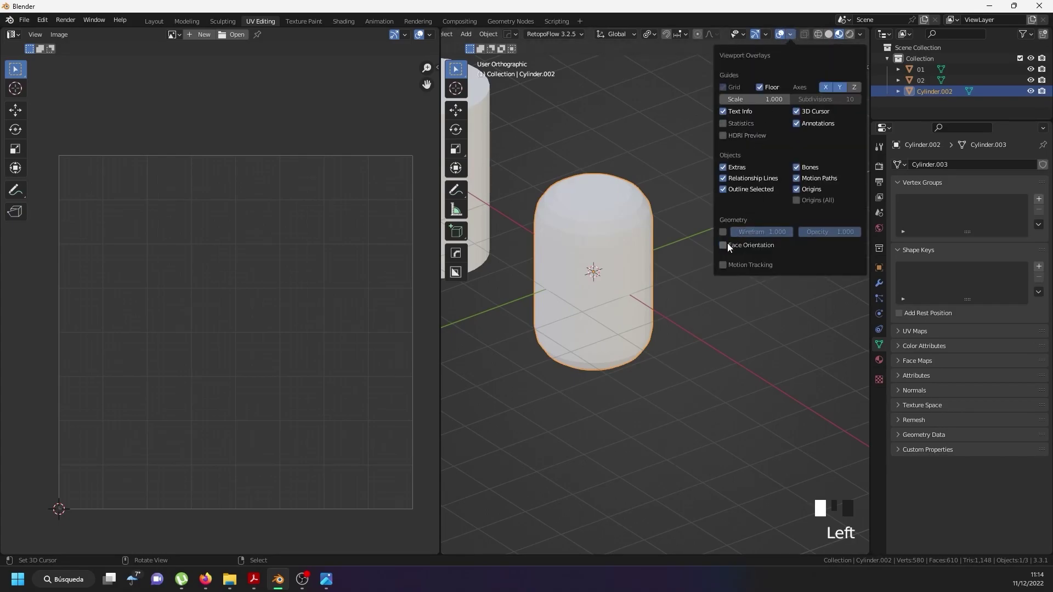
Add a new material to the beveled cylinder and name it Checker.
{"action": "left_click", "coordinate": [878, 360]}
{"action": "left_click", "coordinate": [916, 212]}
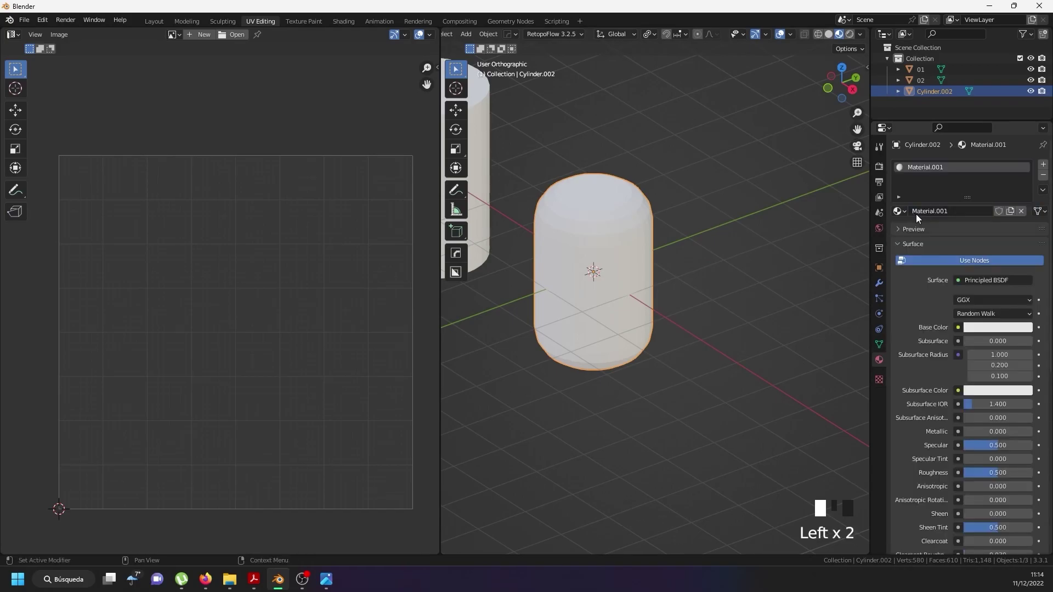
{"action": "type", "text": "Crr"}
{"action": "key", "text": "Return"}
Drive the material's Base Color with an Image Texture using a new image of generated type UV Grid.
{"action": "left_click", "coordinate": [958, 328]}
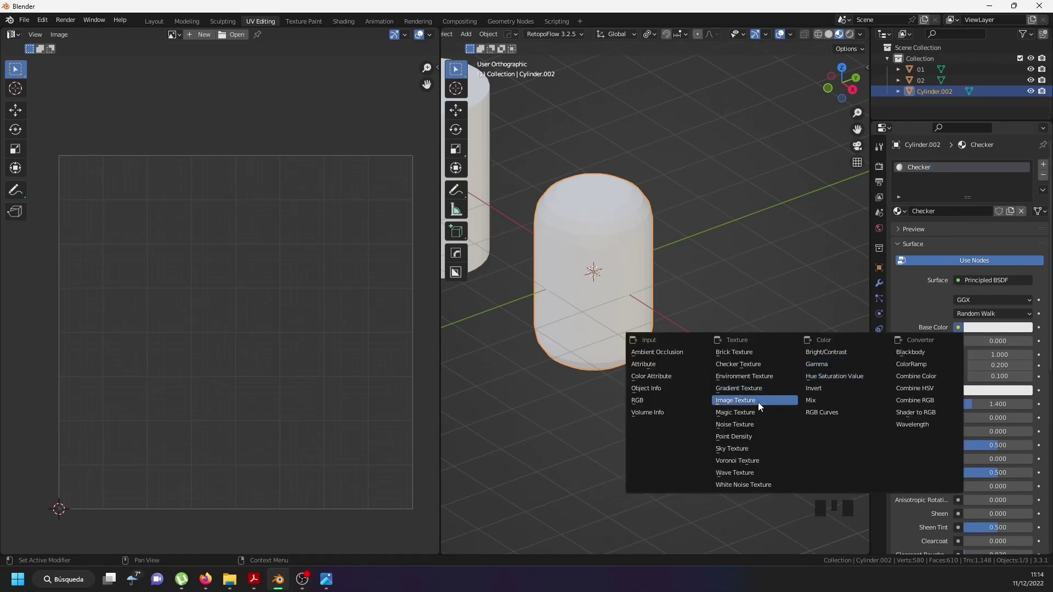
{"action": "key", "text": "Return"}
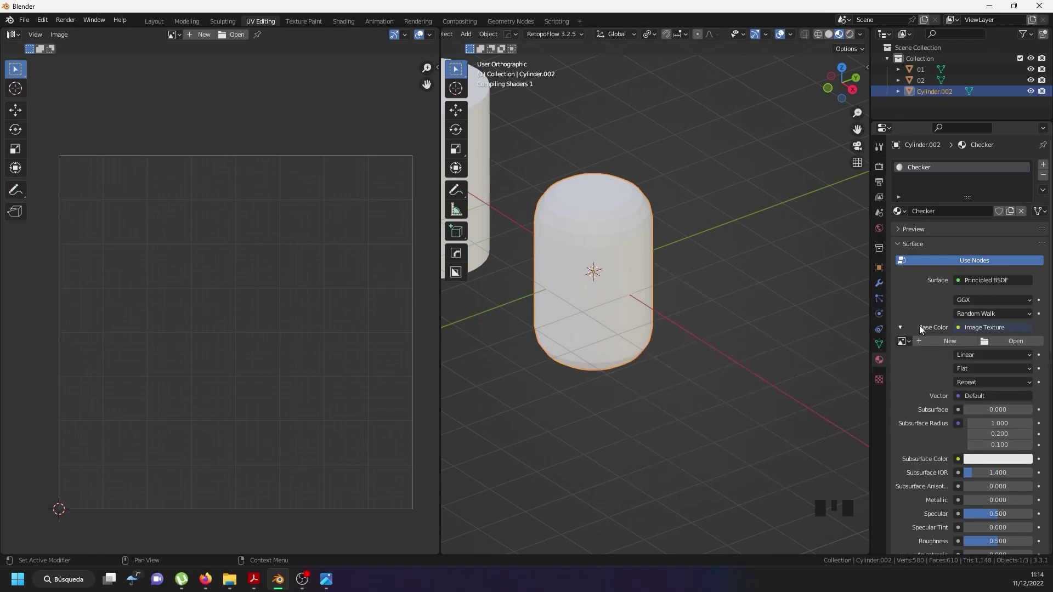
{"action": "left_click", "coordinate": [956, 342]}
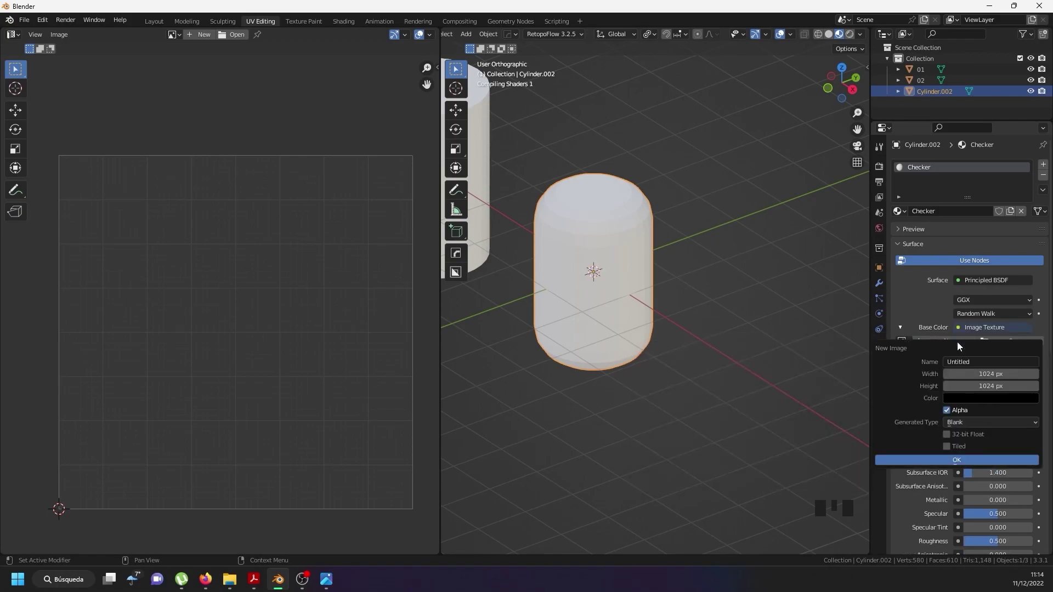
{"action": "left_click", "coordinate": [957, 422]}
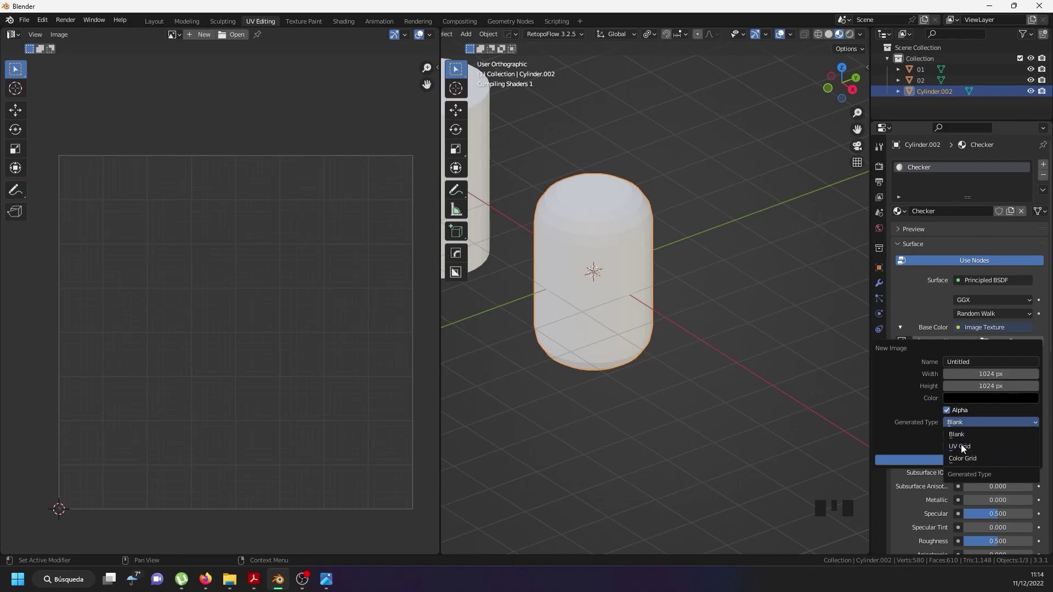
{"action": "left_click", "coordinate": [960, 444]}
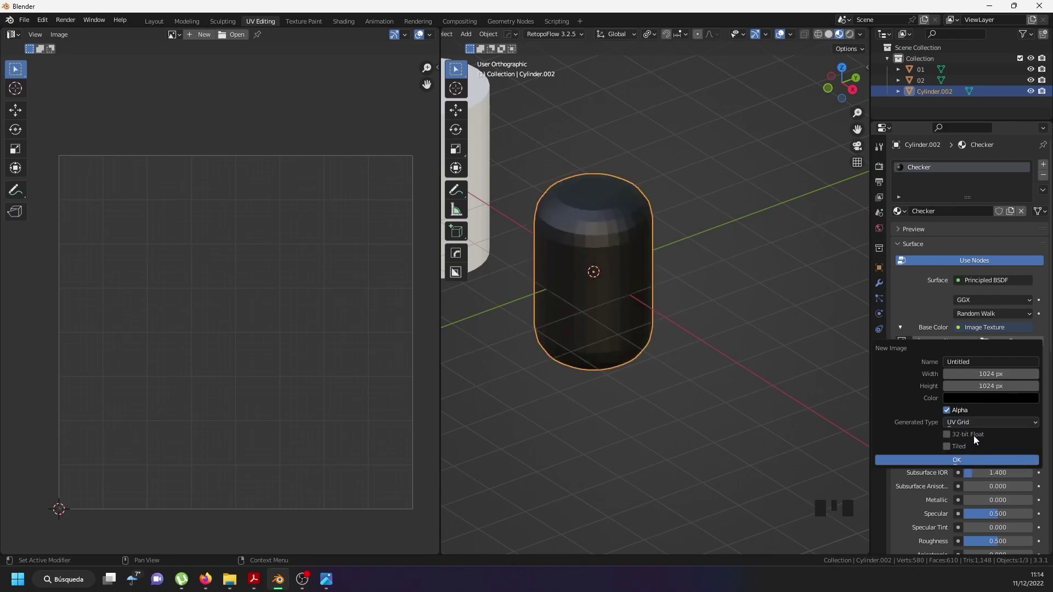
{"action": "left_click", "coordinate": [949, 458]}
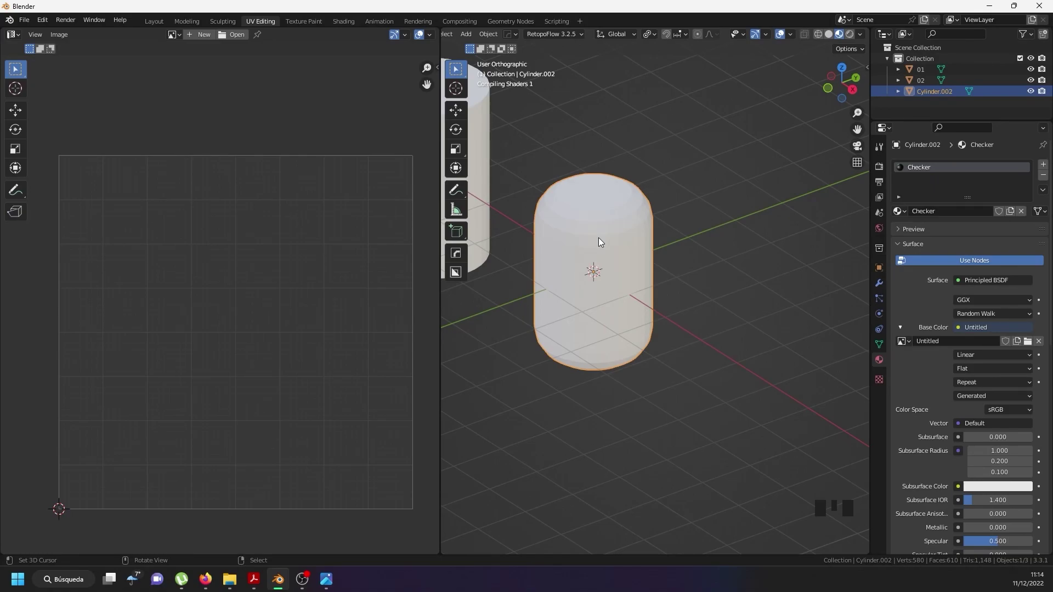
Examine the checker pattern on the cylinder's body and both domes, comparing square size and alignment at the seams.
{"action": "scroll", "coordinate": [598, 238], "scroll_direction": "up", "scroll_amount": 10}
{"action": "middle_click_drag", "start_coordinate": [636, 277], "coordinate": [657, 261]}
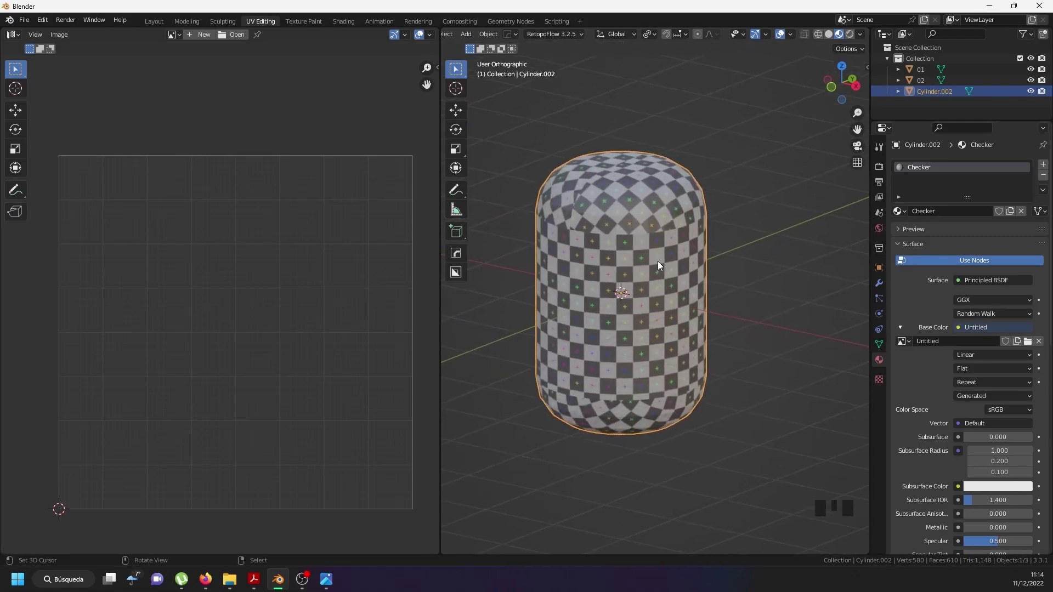
{"action": "scroll", "coordinate": [643, 209], "scroll_direction": "up", "scroll_amount": 3}
{"action": "scroll", "coordinate": [639, 214], "scroll_direction": "down", "scroll_amount": 3}
{"action": "scroll", "coordinate": [614, 236], "scroll_direction": "up", "scroll_amount": 4}
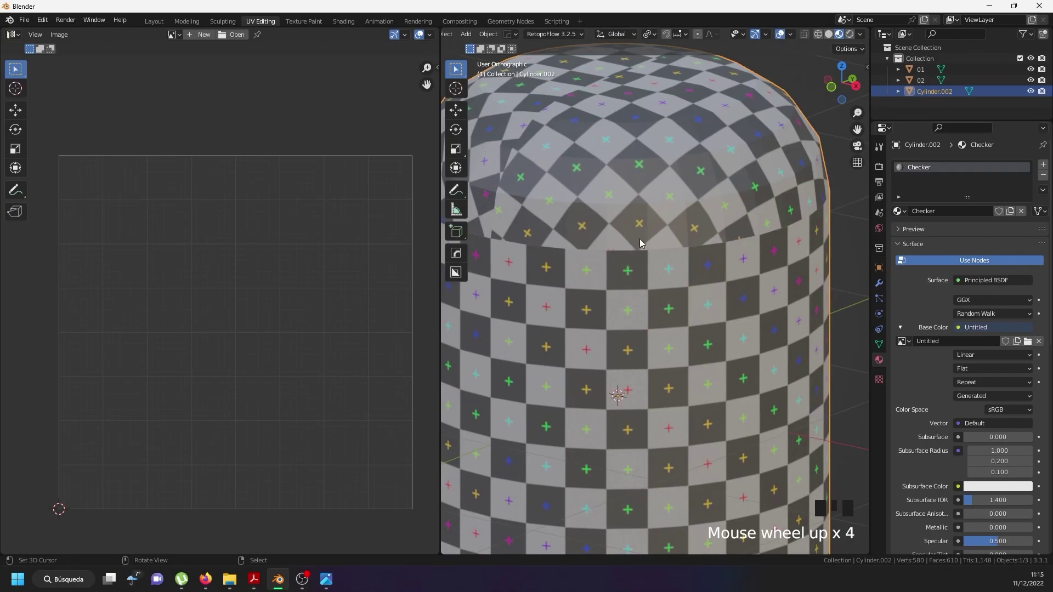
{"action": "key", "text": "Tab"}
{"action": "key", "text": "Tab"}
{"action": "middle_click_drag", "start_coordinate": [668, 235], "coordinate": [691, 274]}
{"action": "middle_click_drag", "start_coordinate": [622, 358], "coordinate": [635, 310]}
{"action": "scroll", "coordinate": [613, 244], "scroll_direction": "down", "scroll_amount": 6}
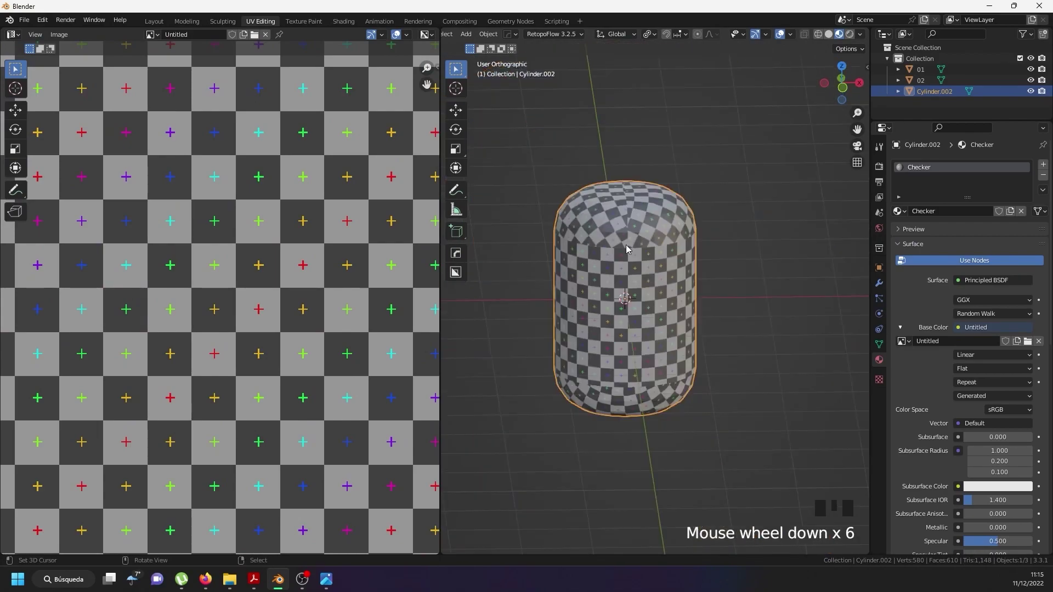
{"action": "key", "text": "Tab"}
{"action": "key", "text": "Tab"}
{"action": "scroll", "coordinate": [630, 390], "scroll_direction": "up", "scroll_amount": 6}
{"action": "middle_click_drag", "start_coordinate": [630, 390], "coordinate": [614, 304]}
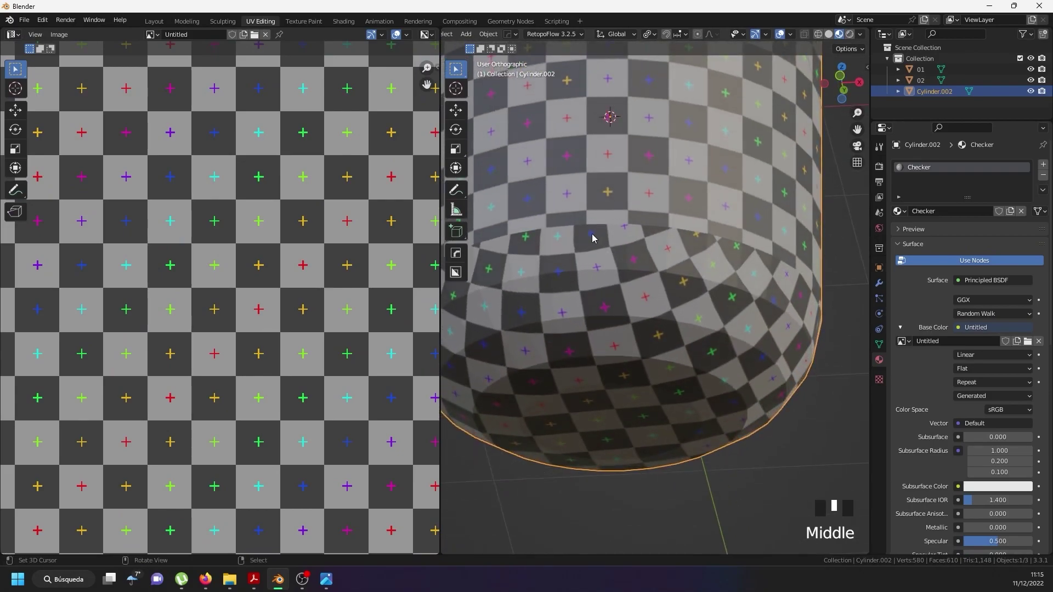
{"action": "scroll", "coordinate": [592, 238], "scroll_direction": "up", "scroll_amount": 3}
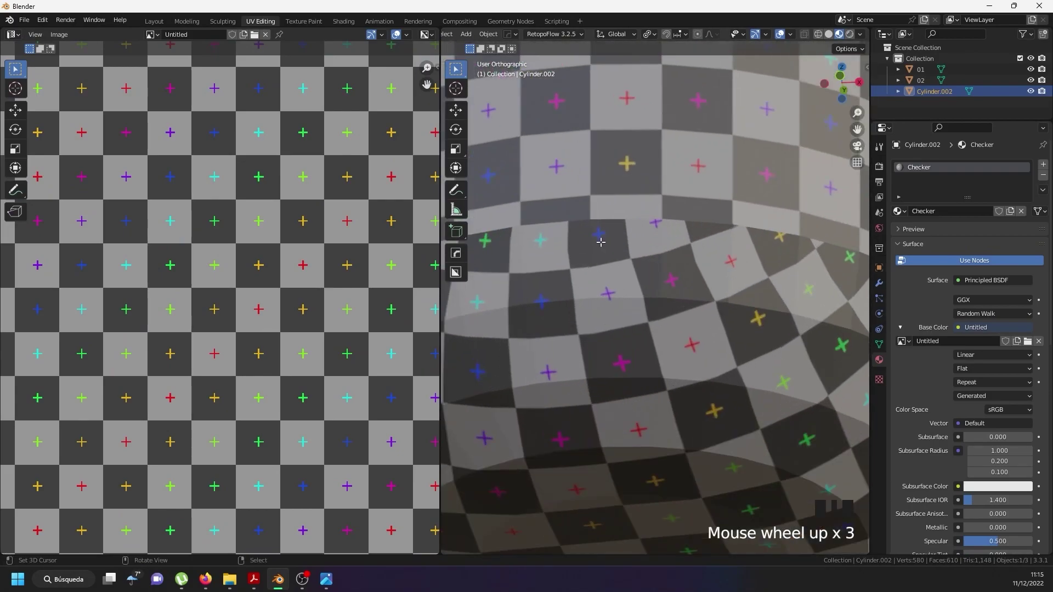
In Edit Mode, select the lower cap's round UV island and rotate it slightly to align its checkers with the body.
{"action": "key", "text": "Tab"}
{"action": "scroll", "coordinate": [600, 242], "scroll_direction": "down", "scroll_amount": 3}
{"action": "right_click", "coordinate": [277, 501]}
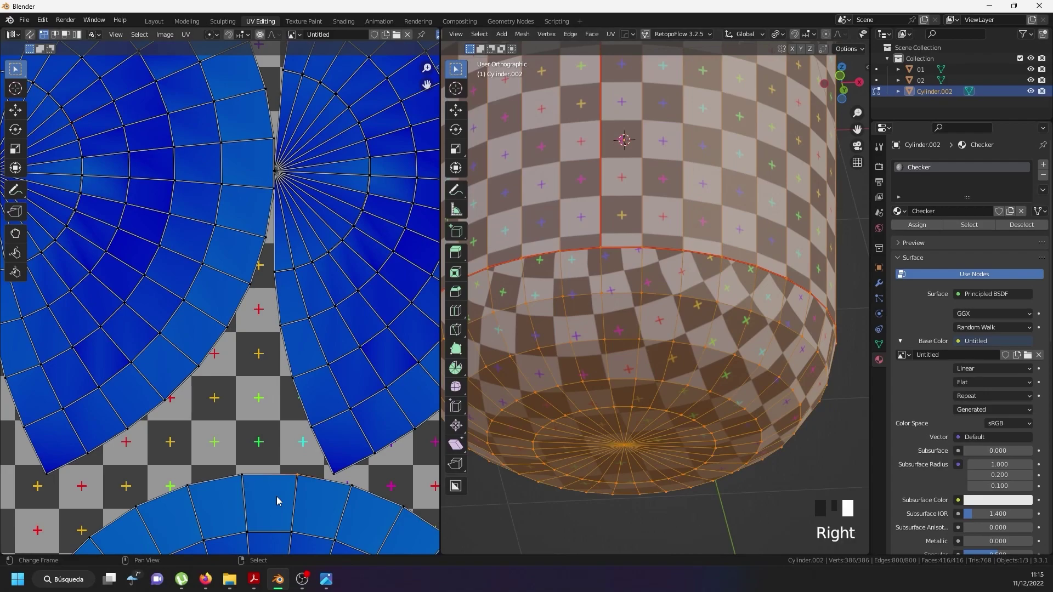
{"action": "key", "text": "l"}
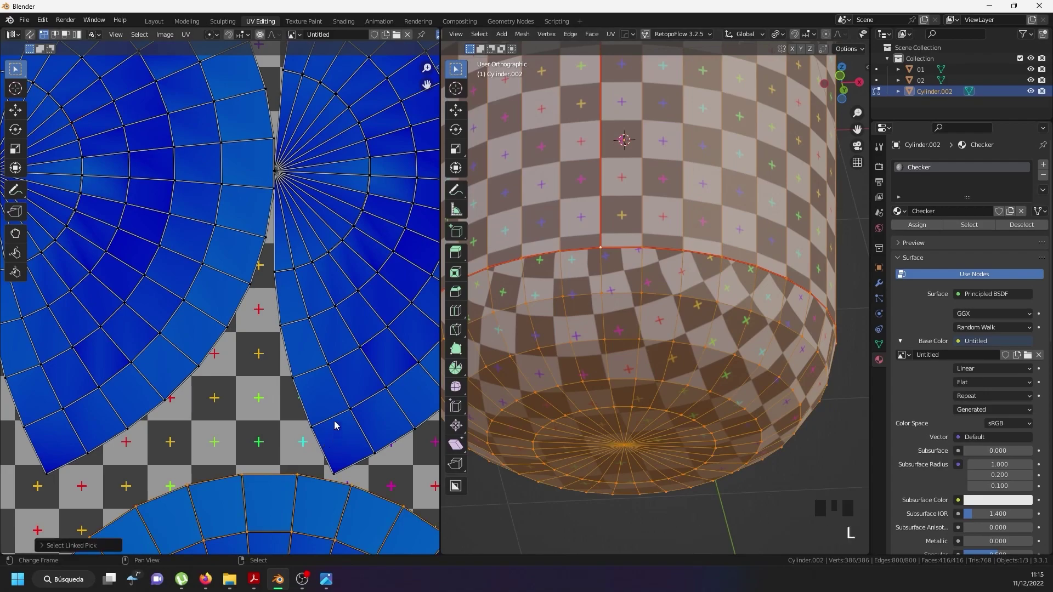
{"action": "key", "text": "r"}
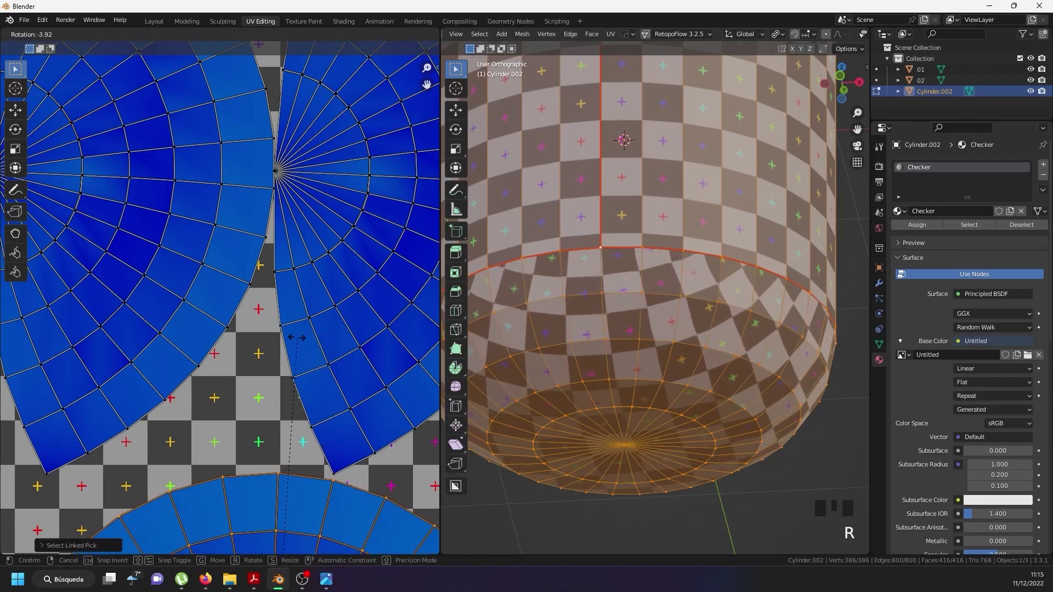
{"action": "left_click", "coordinate": [295, 343]}
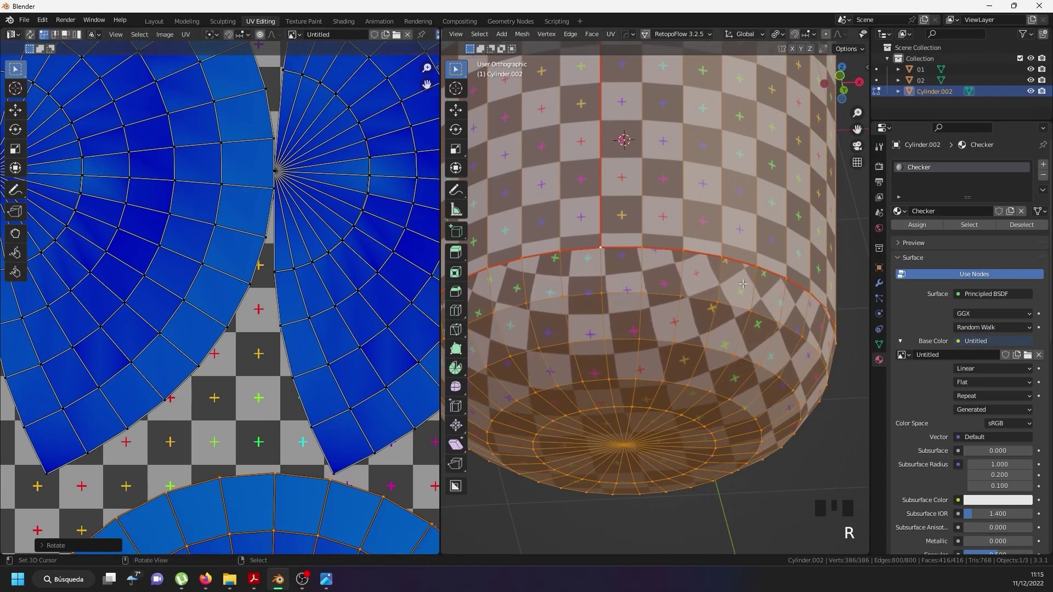
{"action": "scroll", "coordinate": [624, 280], "scroll_direction": "up", "scroll_amount": 5}
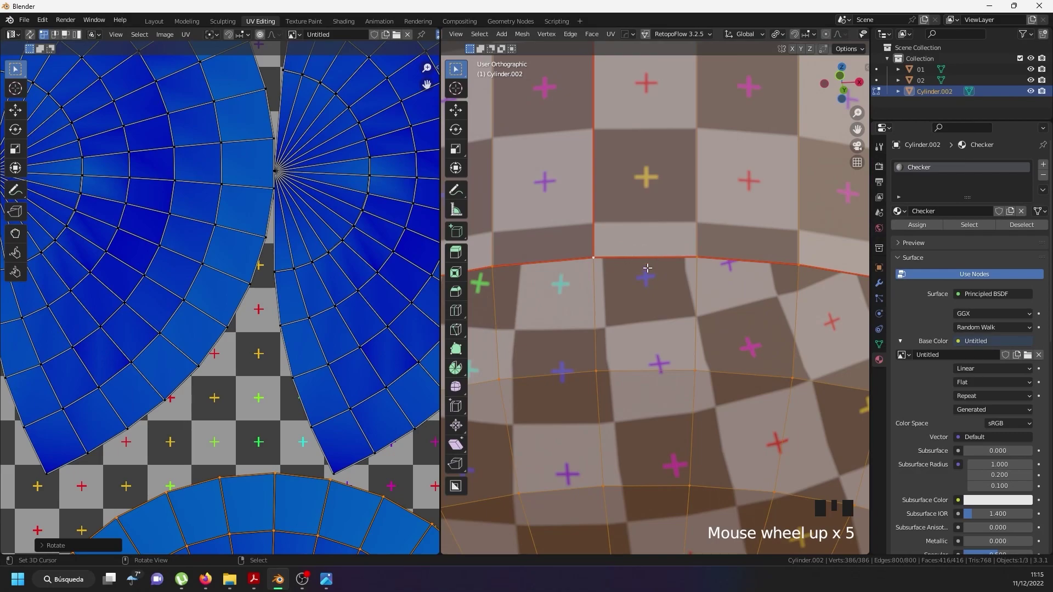
Select the outer rim loop of the lower cap's round UV island and try scaling it inward to about 0.91.
{"action": "scroll", "coordinate": [260, 438], "scroll_direction": "down", "scroll_amount": 6}
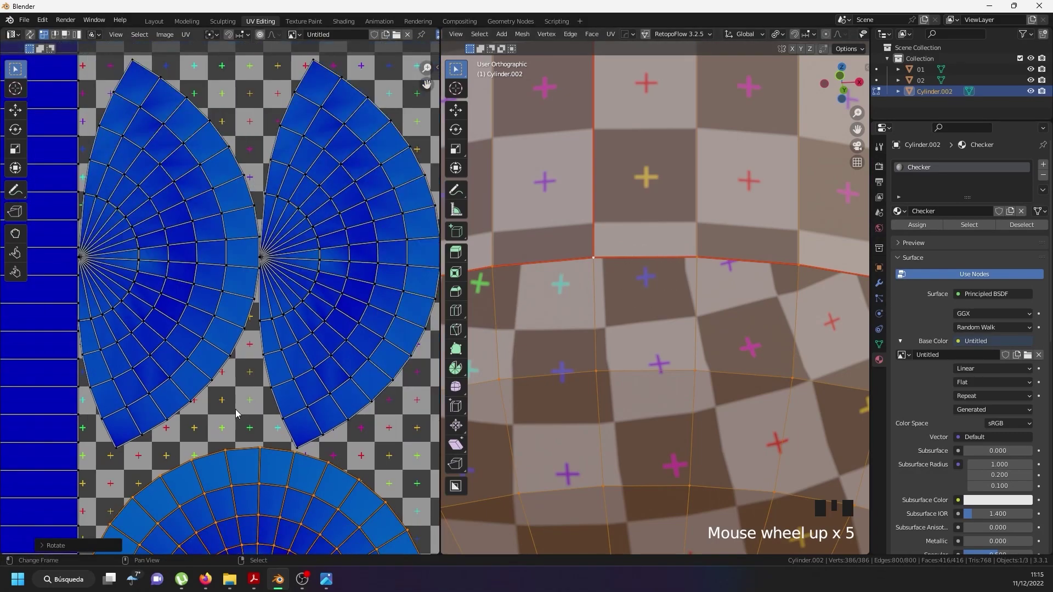
{"action": "right_click", "coordinate": [260, 438]}
{"action": "right_click", "coordinate": [260, 438]}
{"action": "right_click", "coordinate": [265, 434], "text": "alt+shift"}
{"action": "scroll", "coordinate": [335, 381], "scroll_direction": "down", "scroll_amount": 3}
{"action": "scroll", "coordinate": [335, 381], "scroll_direction": "up", "scroll_amount": 4}
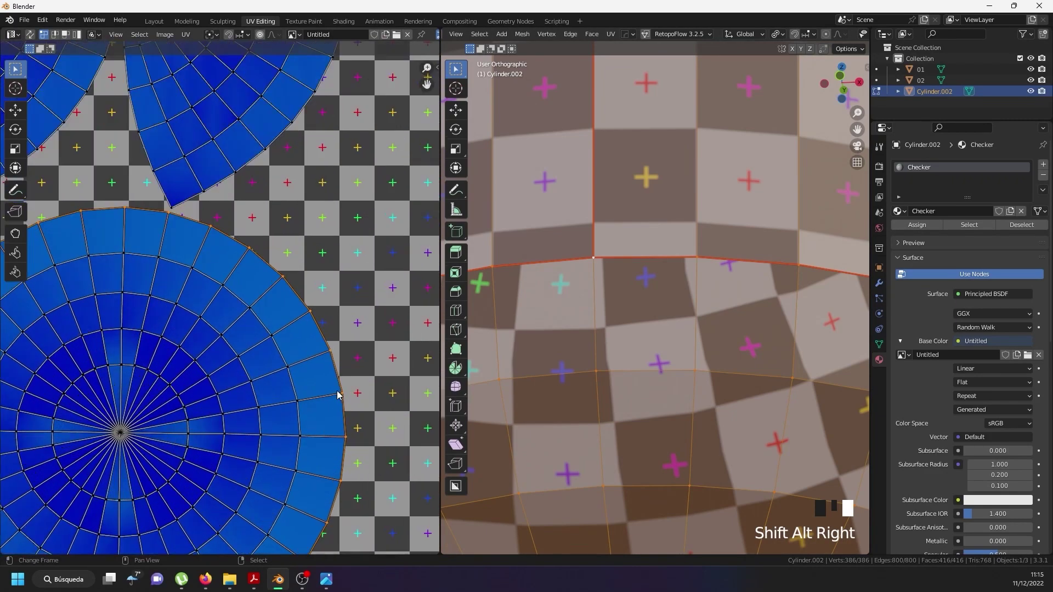
{"action": "key", "text": "s"}
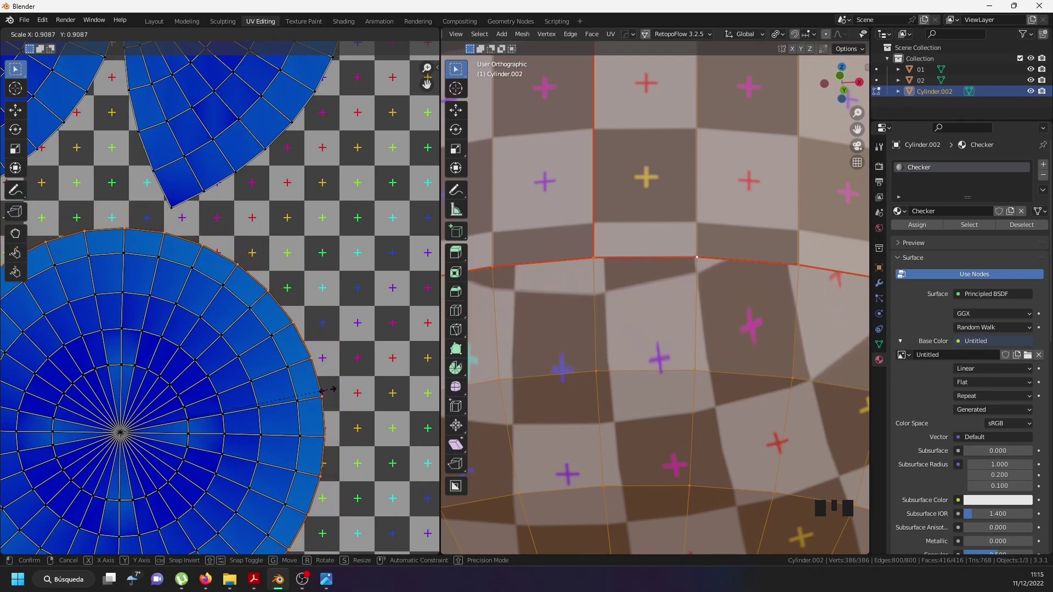
{"action": "right_click", "coordinate": [325, 395]}
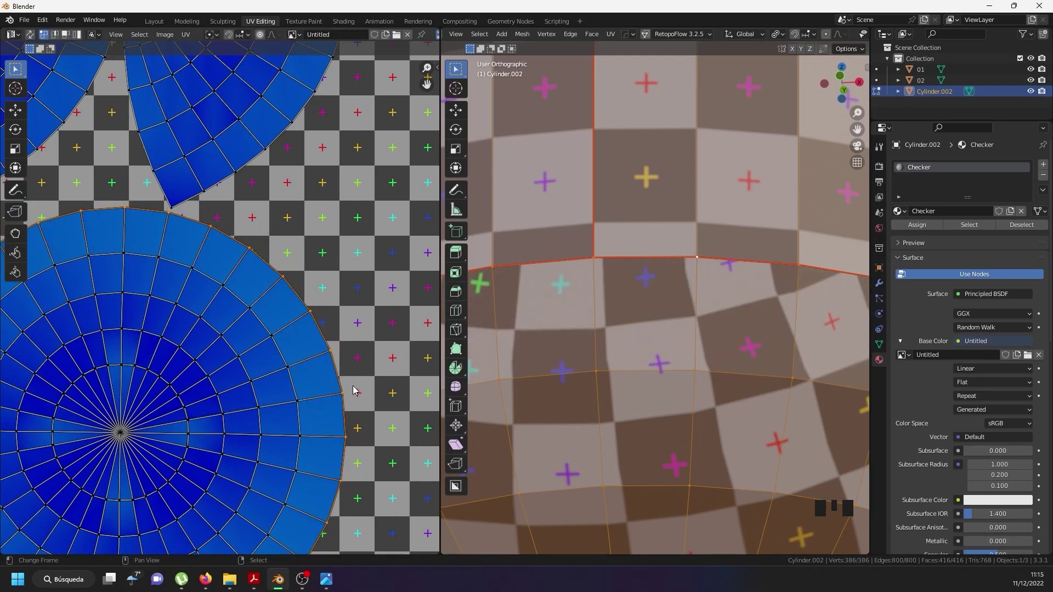
Try scaling the outer rim loop of the lower cap's round UV island inward to about 0.83.
{"action": "key", "text": "s"}
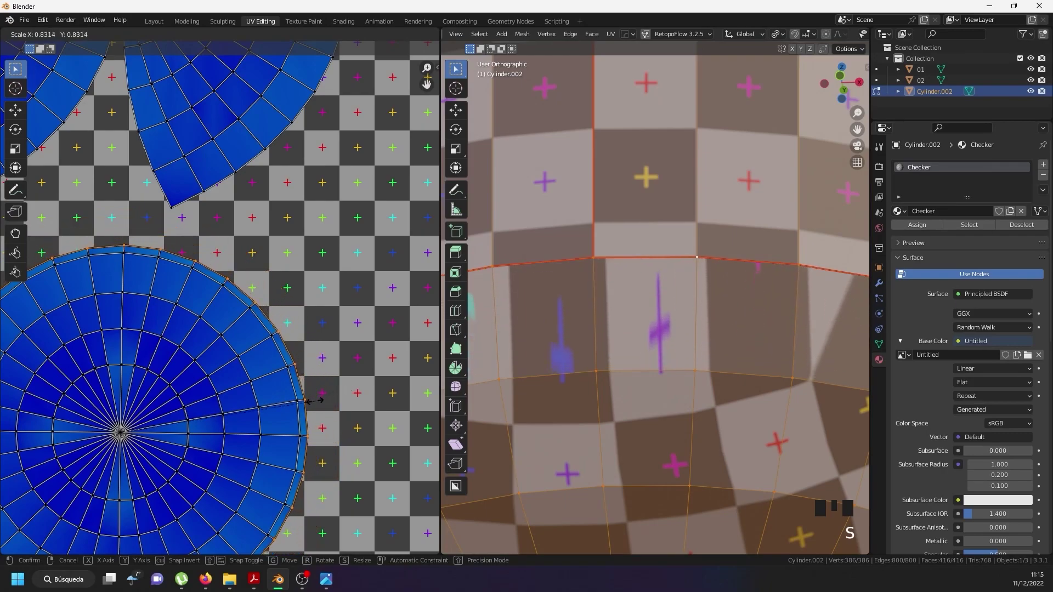
{"action": "left_click", "coordinate": [408, 377]}
{"action": "scroll", "coordinate": [668, 300], "scroll_direction": "down", "scroll_amount": 6}
{"action": "middle_click_drag", "start_coordinate": [669, 299], "coordinate": [649, 329]}
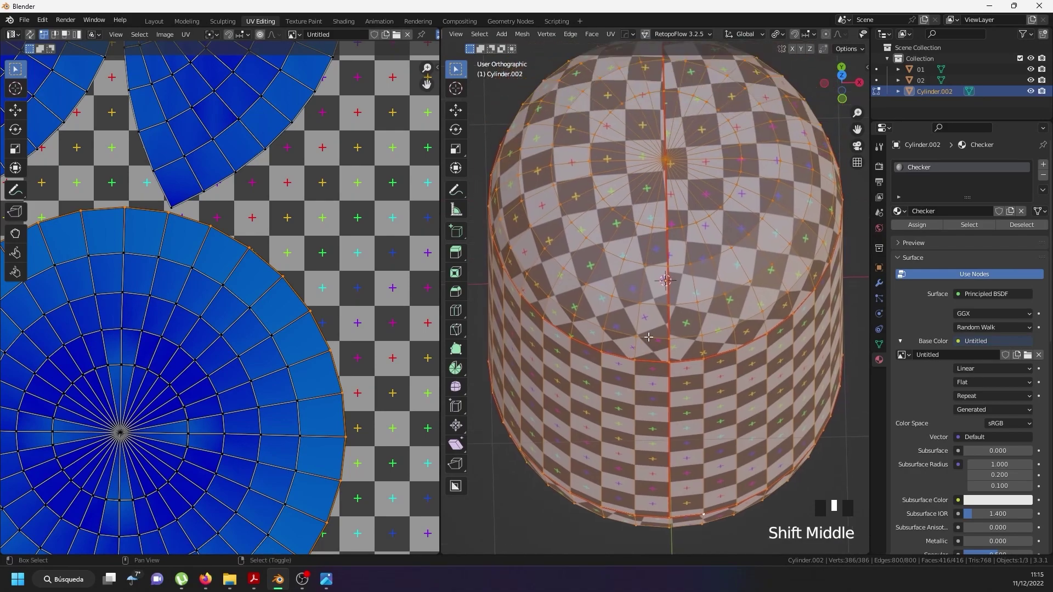
Select the upper dome's second half-circle UV island and rotate it to align its checkers with the body.
{"action": "scroll", "coordinate": [644, 343], "scroll_direction": "up", "scroll_amount": 4}
{"action": "middle_click_drag", "start_coordinate": [584, 377], "coordinate": [597, 346]}
{"action": "scroll", "coordinate": [593, 249], "scroll_direction": "down", "scroll_amount": 3}
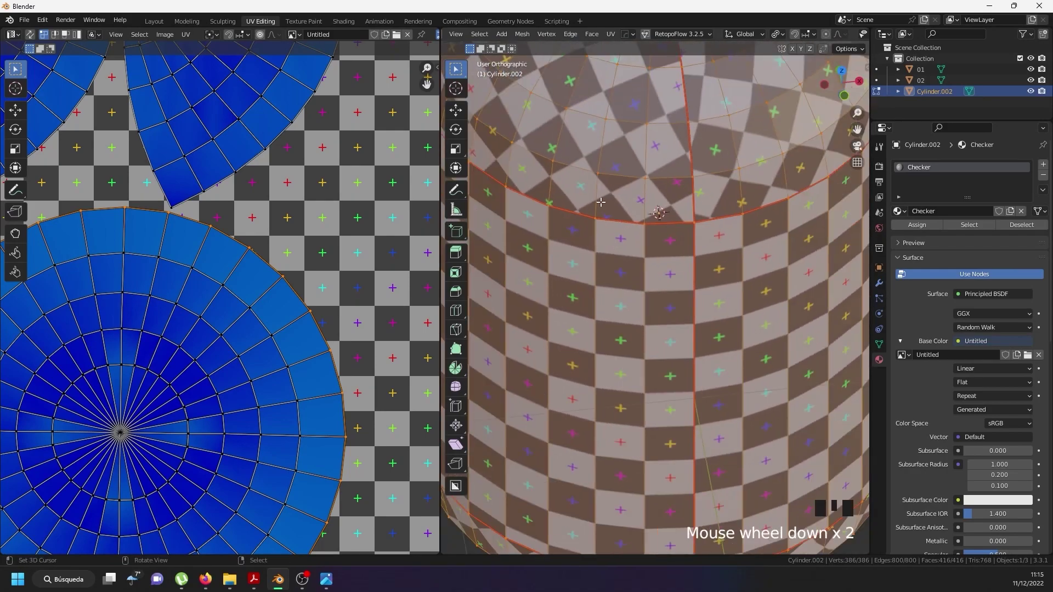
{"action": "right_click", "coordinate": [610, 178]}
{"action": "key", "text": "ctrl+l"}
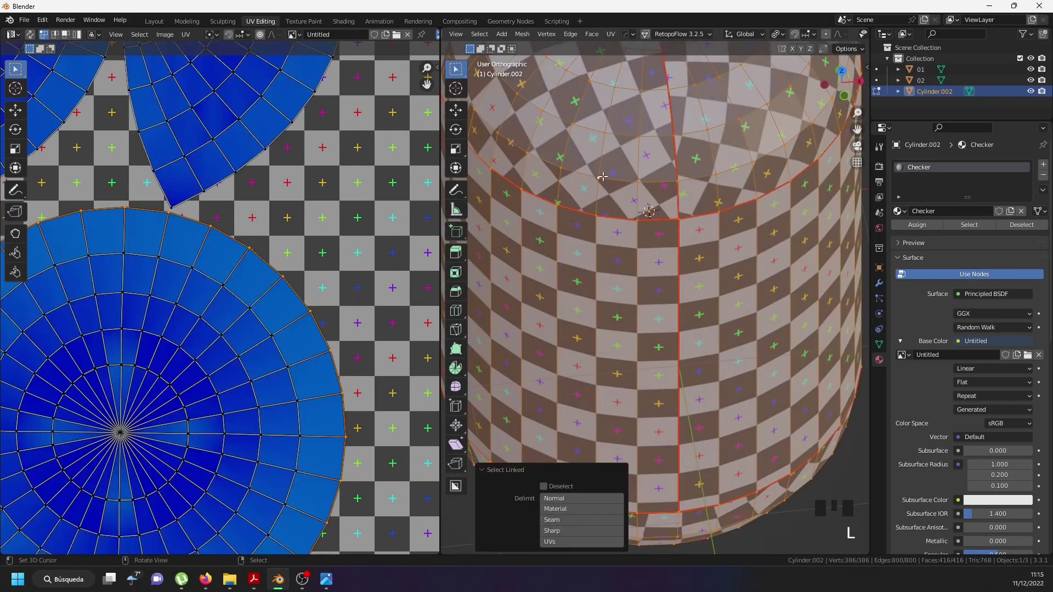
{"action": "scroll", "coordinate": [296, 274], "scroll_direction": "up", "scroll_amount": 5, "text": "shift"}
{"action": "right_click", "coordinate": [271, 245]}
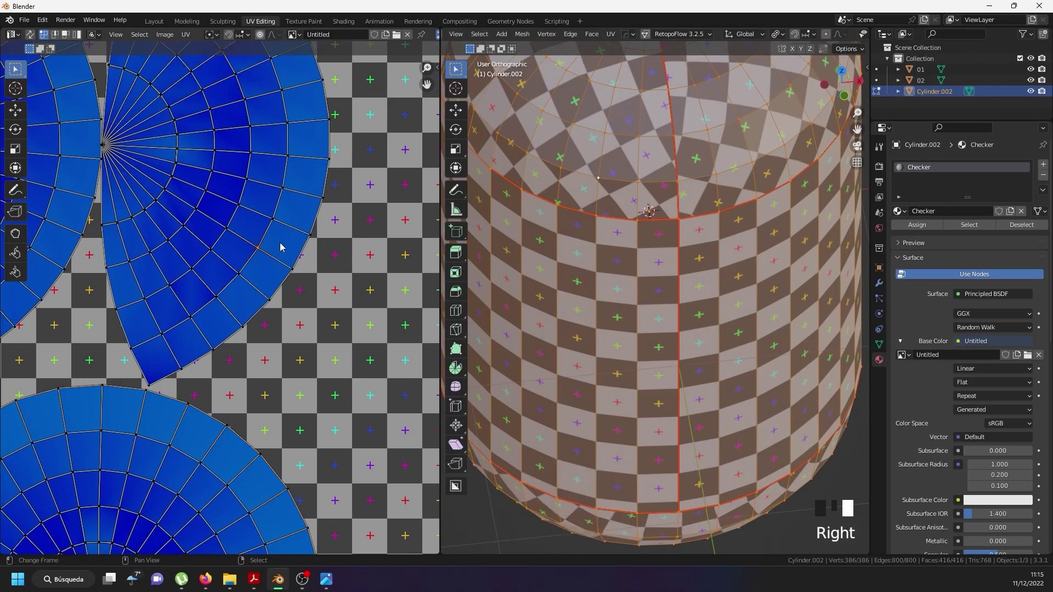
{"action": "key", "text": "l"}
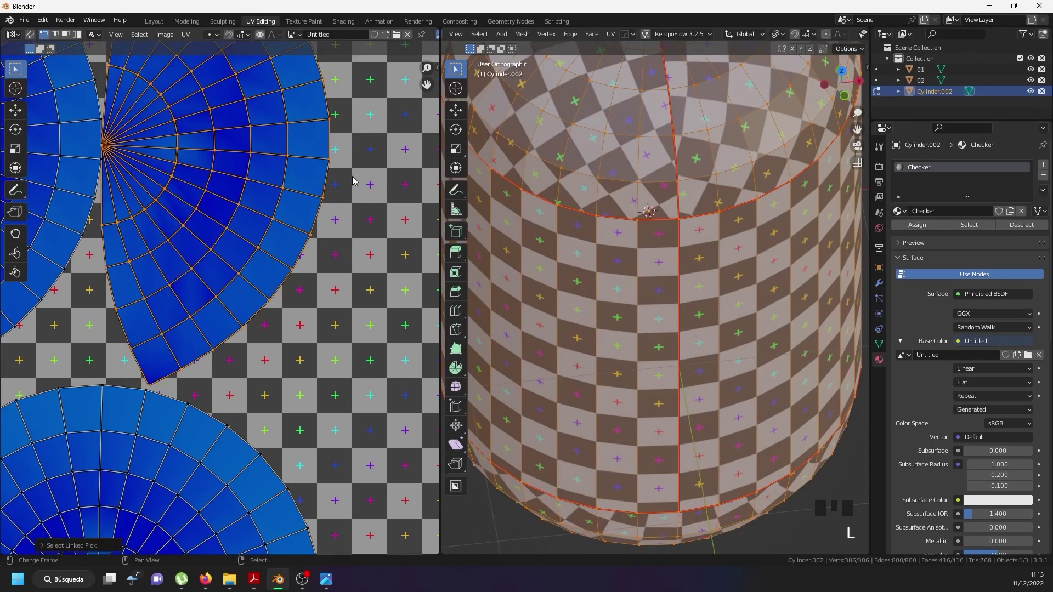
{"action": "key", "text": "r"}
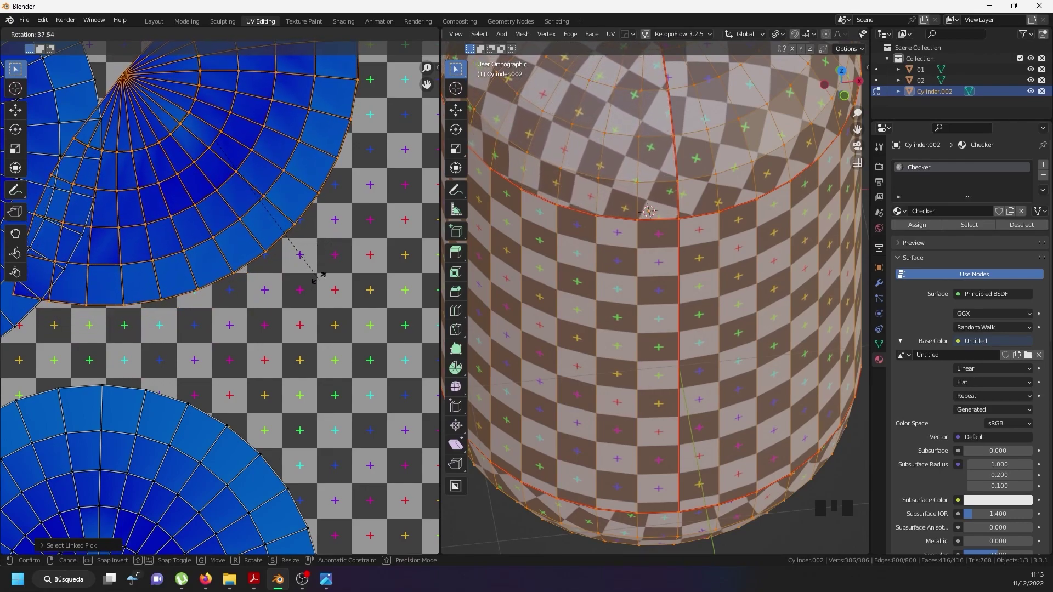
{"action": "left_click", "coordinate": [326, 272]}
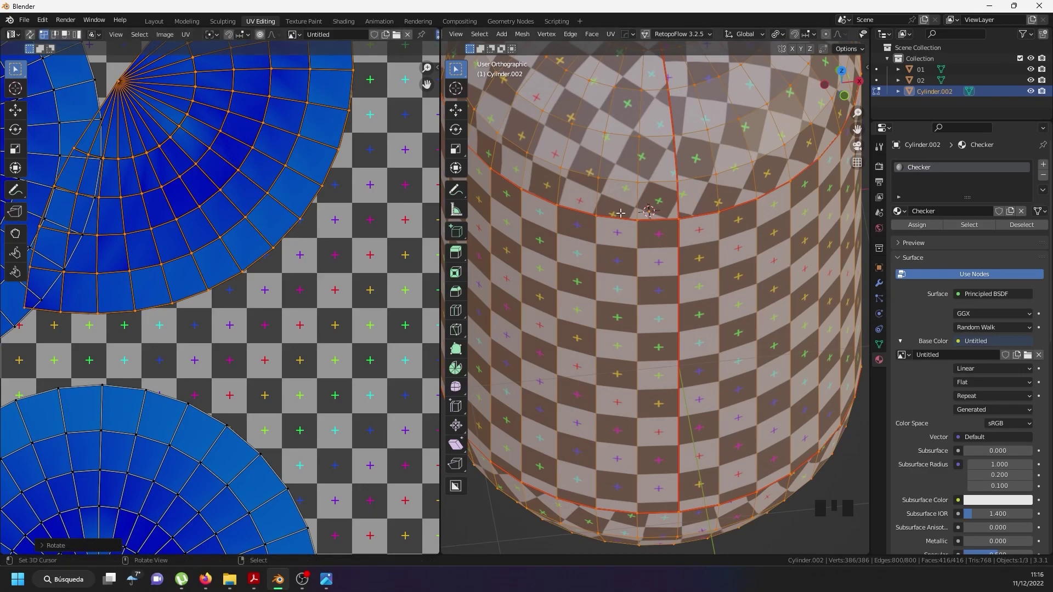
Examine how the checkers of the upper dome and lower cap line up with the body along their seams.
{"action": "scroll", "coordinate": [621, 213], "scroll_direction": "up", "scroll_amount": 4}
{"action": "middle_click_drag", "start_coordinate": [622, 214], "coordinate": [773, 189], "text": "shift"}
{"action": "middle_click_drag", "start_coordinate": [663, 245], "coordinate": [696, 246], "text": "shift"}
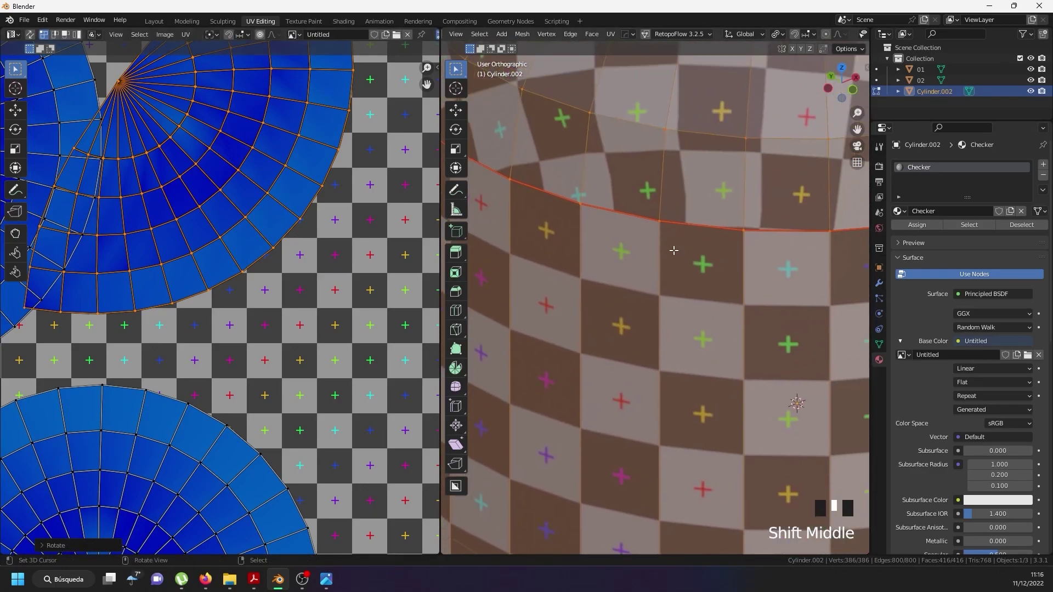
{"action": "scroll", "coordinate": [680, 249], "scroll_direction": "down", "scroll_amount": 5}
{"action": "scroll", "coordinate": [283, 293], "scroll_direction": "down", "scroll_amount": 1}
{"action": "scroll", "coordinate": [281, 302], "scroll_direction": "down", "scroll_amount": 5}
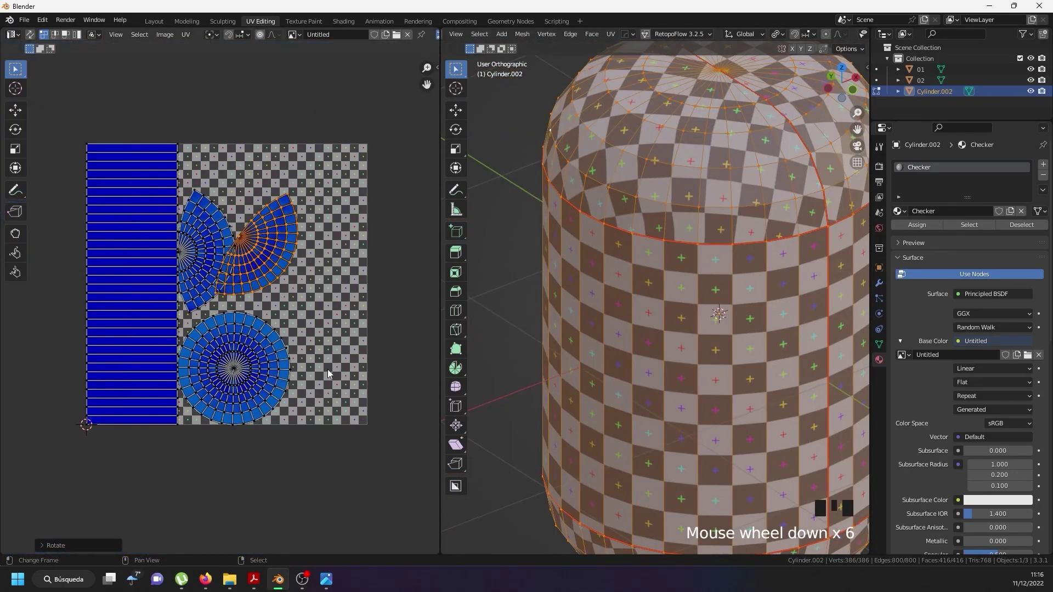
{"action": "middle_click_drag", "start_coordinate": [668, 191], "coordinate": [662, 183], "text": "shift"}
{"action": "scroll", "coordinate": [663, 183], "scroll_direction": "up", "scroll_amount": 1}
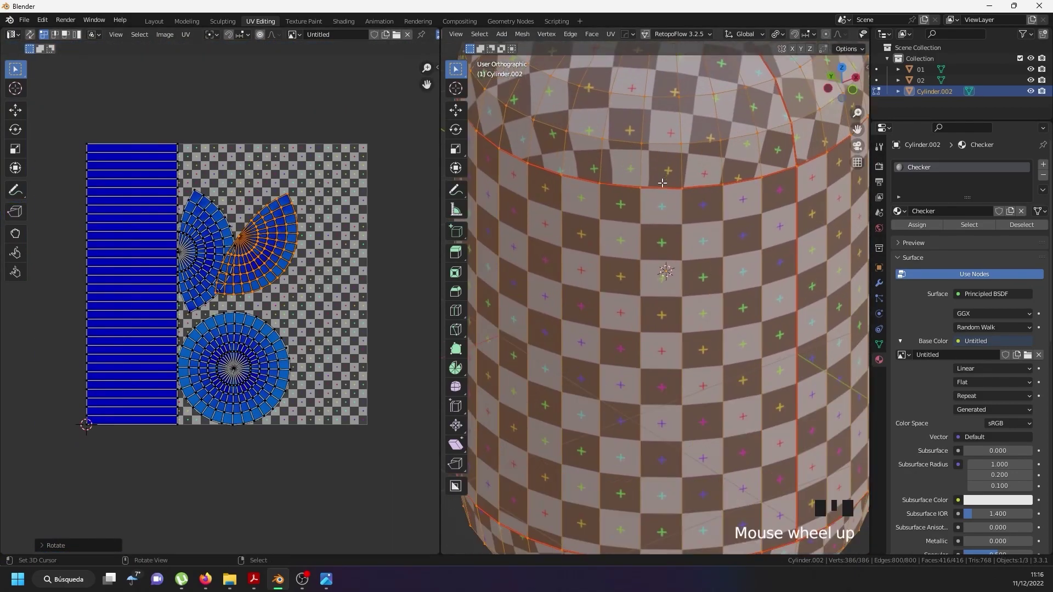
{"action": "scroll", "coordinate": [662, 182], "scroll_direction": "up", "scroll_amount": 4}
{"action": "scroll", "coordinate": [662, 199], "scroll_direction": "down", "scroll_amount": 5}
{"action": "middle_click_drag", "start_coordinate": [751, 493], "coordinate": [634, 377], "text": "shift"}
{"action": "scroll", "coordinate": [751, 403], "scroll_direction": "up", "scroll_amount": 3}
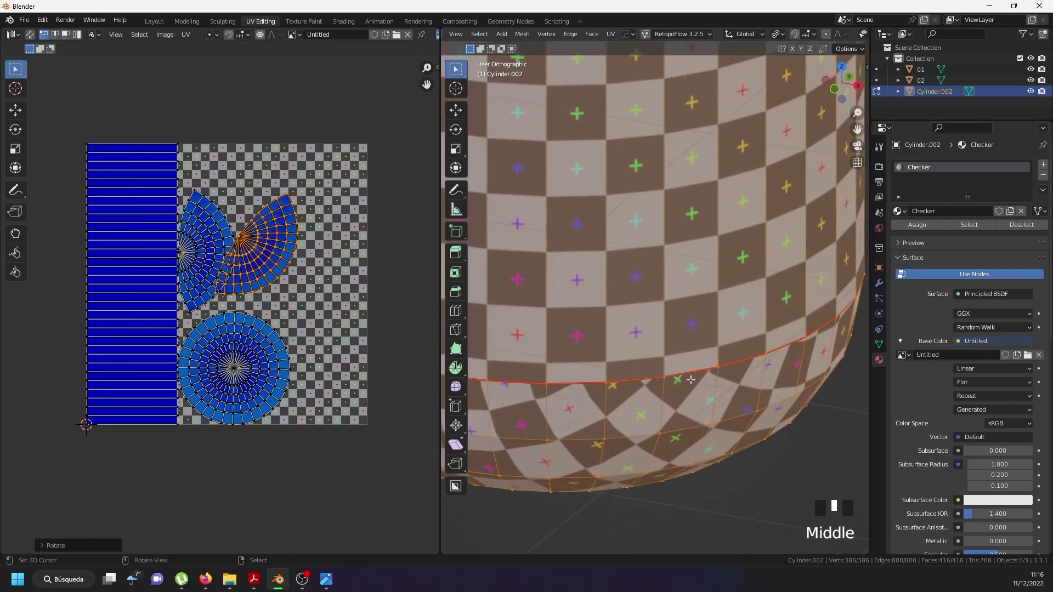
Undo the upper dome island's rotation and its selection.
{"action": "key", "text": "ctrl+z"}
{"action": "key", "text": "ctrl+z"}
{"action": "key", "text": "ctrl+z"}
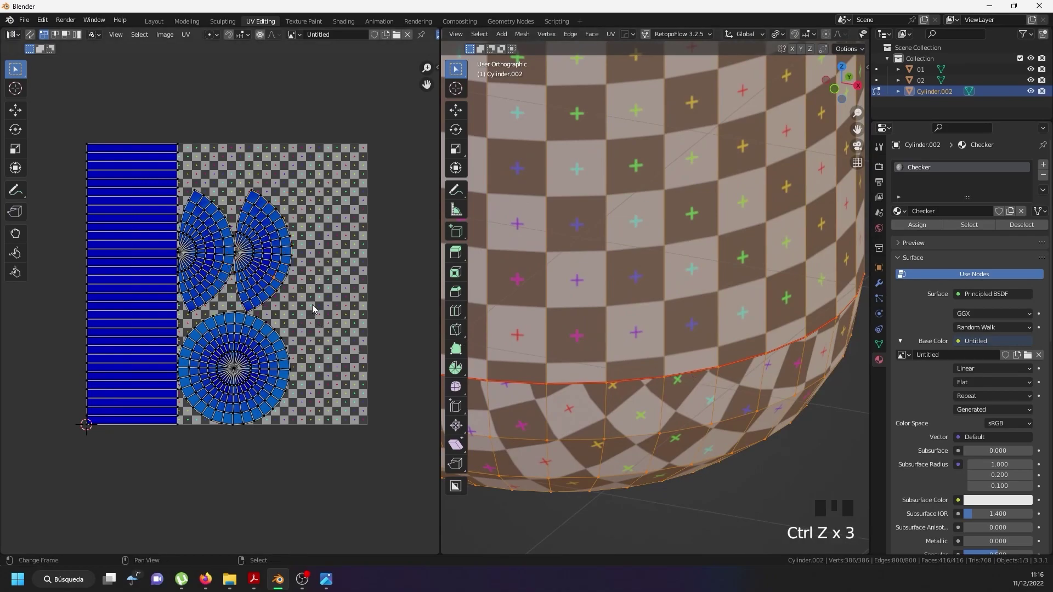
{"action": "scroll", "coordinate": [287, 323], "scroll_direction": "down", "scroll_amount": 3}
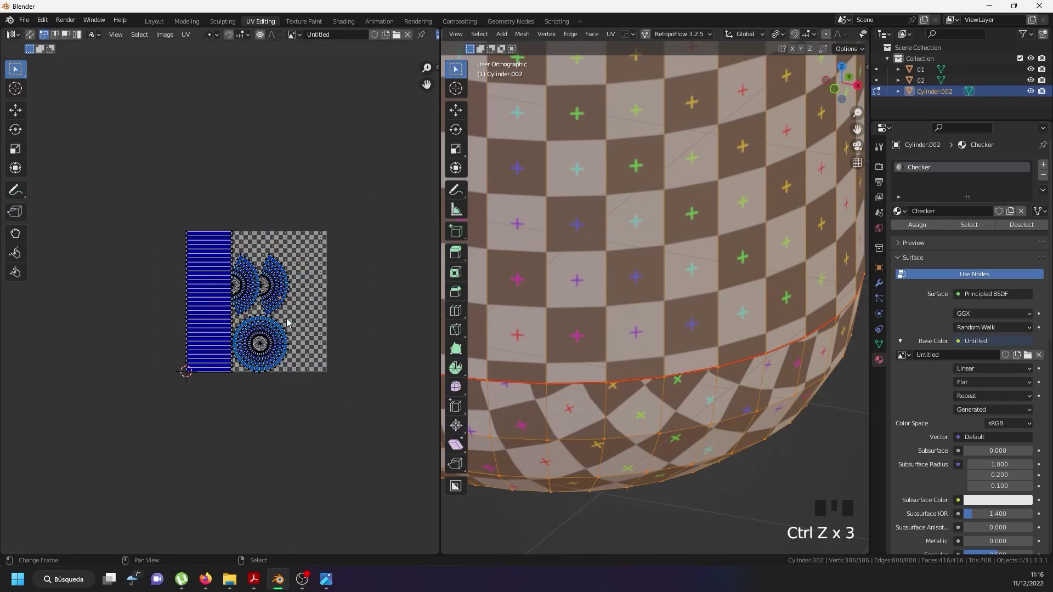
Select the circular edge loop around the upper dome's pole and mark it as a seam.
{"action": "scroll", "coordinate": [600, 263], "scroll_direction": "down", "scroll_amount": 9}
{"action": "middle_click_drag", "start_coordinate": [600, 263], "coordinate": [597, 212], "text": "shift"}
{"action": "scroll", "coordinate": [597, 212], "scroll_direction": "up", "scroll_amount": 4}
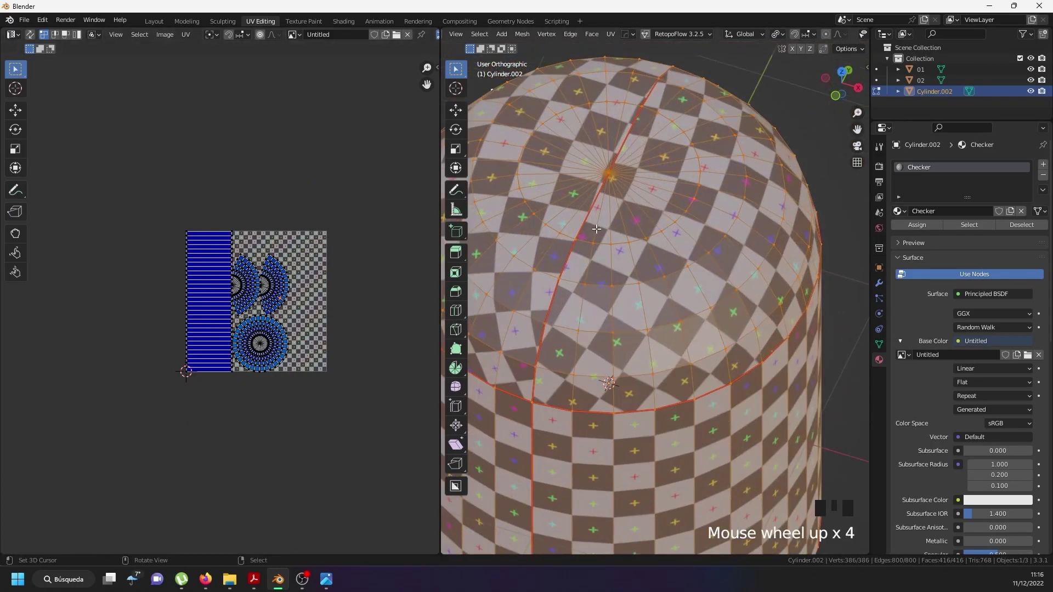
{"action": "right_click", "coordinate": [597, 229]}
{"action": "right_click", "coordinate": [601, 239], "text": "alt+shift"}
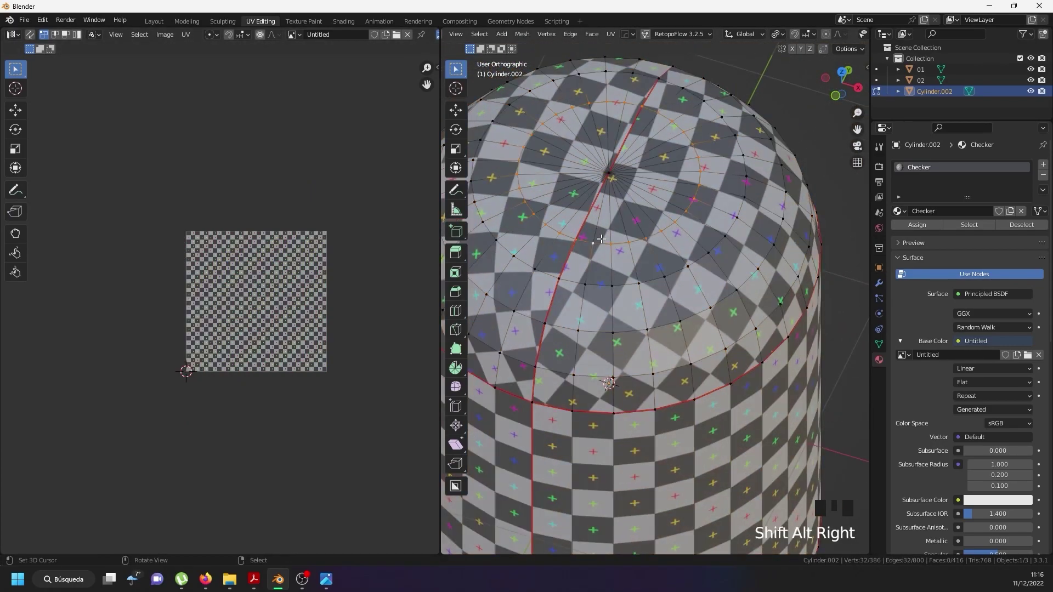
{"action": "key", "text": "u"}
{"action": "left_click", "coordinate": [586, 358]}
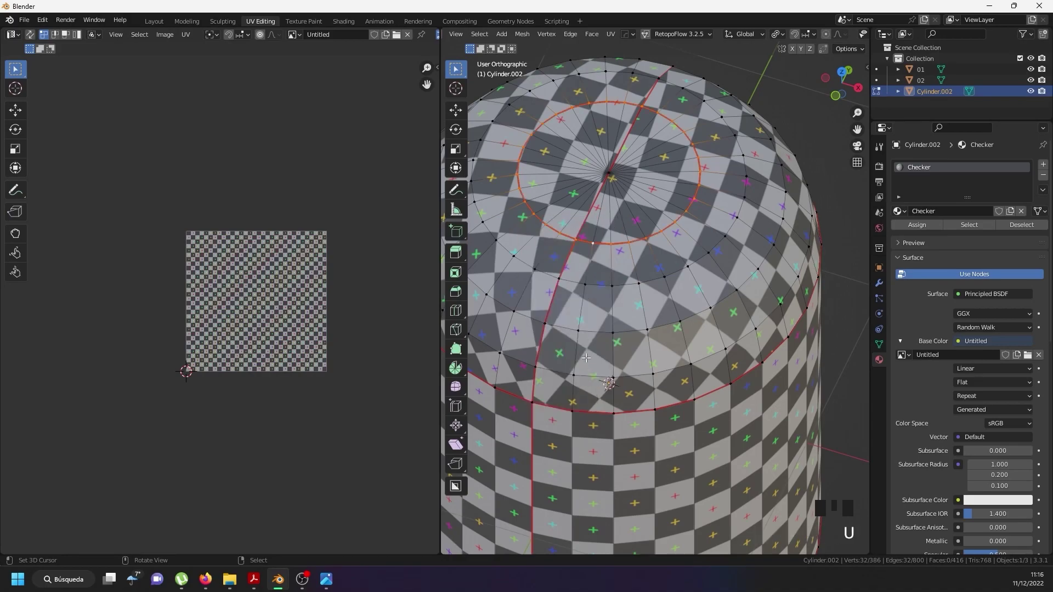
Select the straight edge path across the pole inside the new ring seam and clear its seam.
{"action": "right_click", "coordinate": [587, 233]}
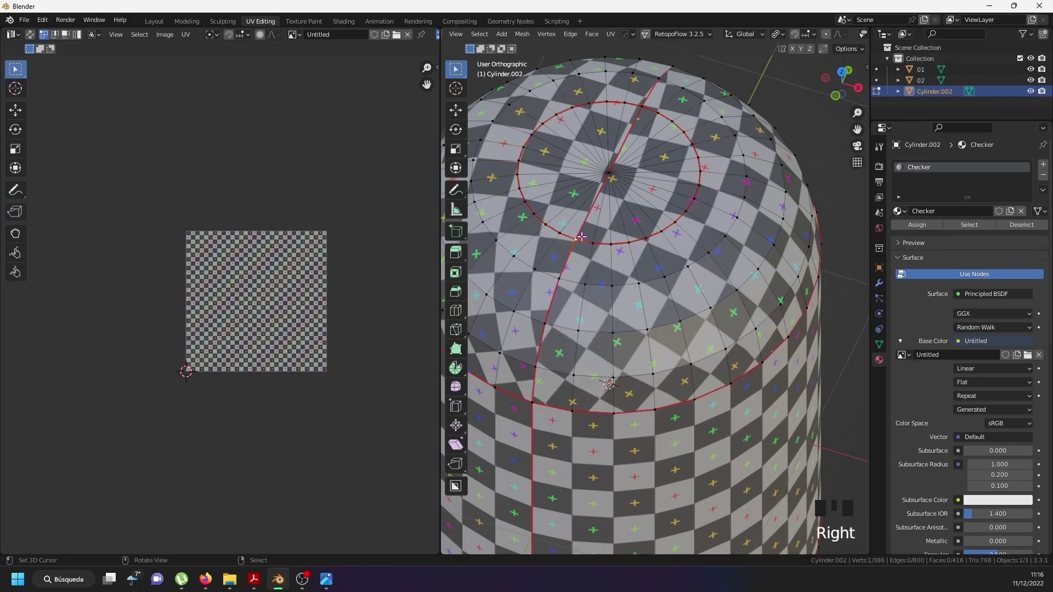
{"action": "right_click", "coordinate": [644, 107], "text": "ctrl"}
{"action": "key", "text": "u"}
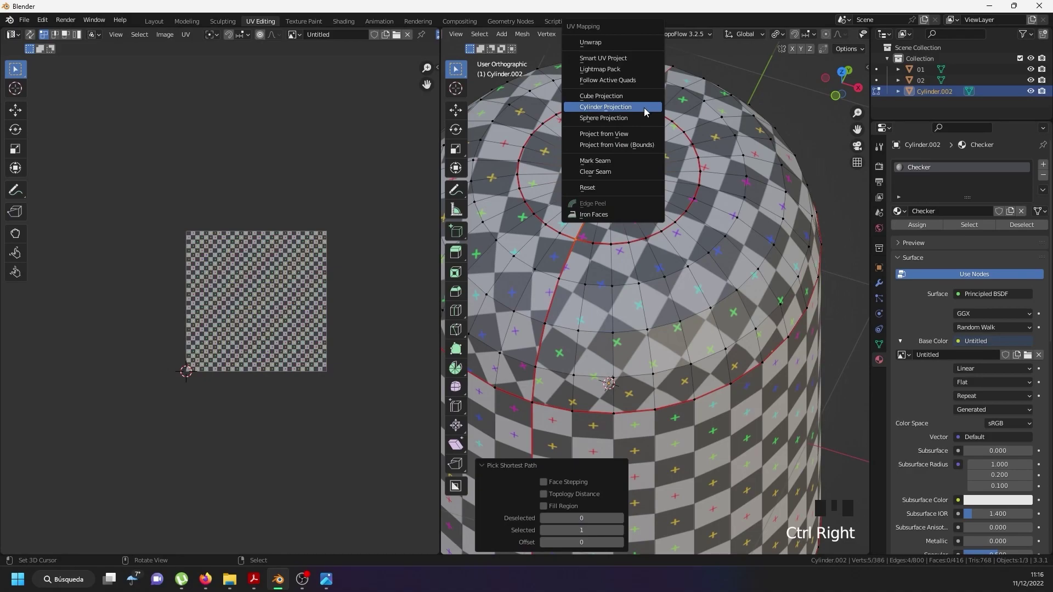
{"action": "left_click", "coordinate": [620, 174]}
Unwrap the whole mesh with the new ring seam and check the dome's checkers against the body.
{"action": "key", "text": "a"}
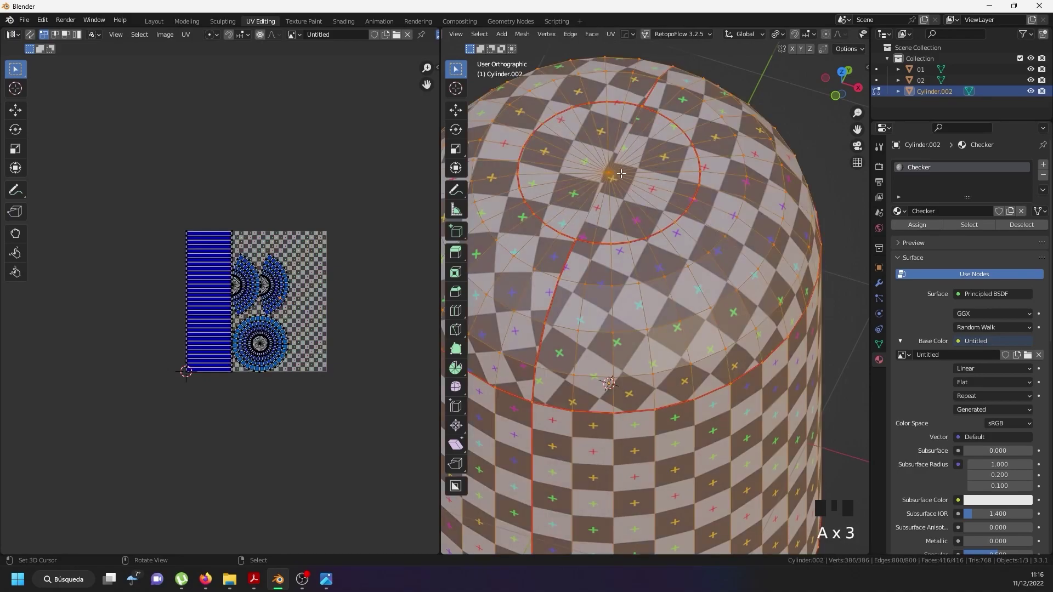
{"action": "key", "text": "u"}
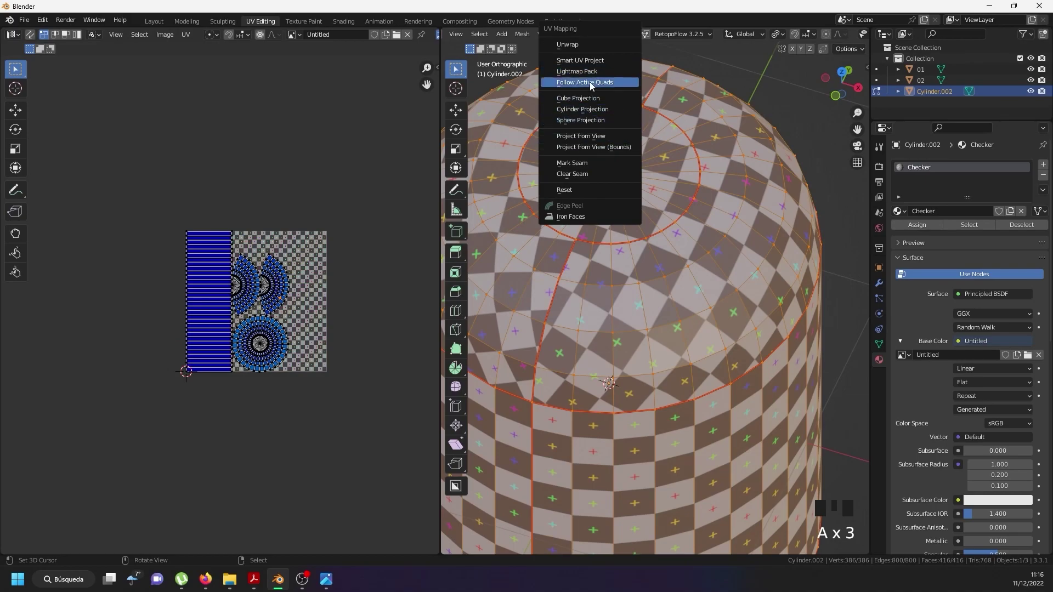
{"action": "left_click", "coordinate": [587, 44]}
{"action": "scroll", "coordinate": [279, 297], "scroll_direction": "up", "scroll_amount": 5}
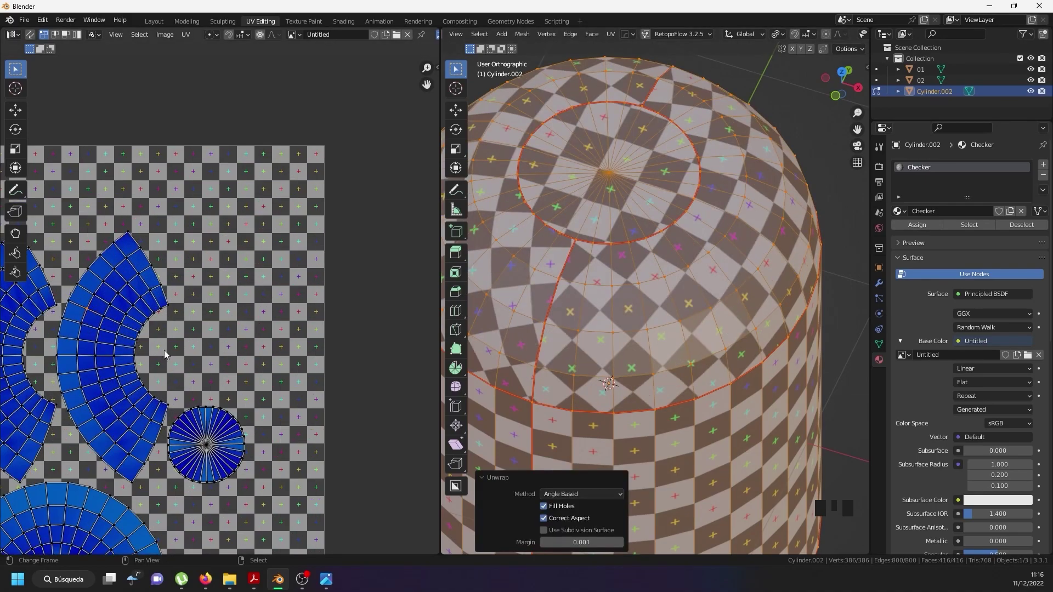
{"action": "middle_click_drag", "start_coordinate": [625, 416], "coordinate": [679, 362]}
{"action": "scroll", "coordinate": [515, 261], "scroll_direction": "up", "scroll_amount": 2}
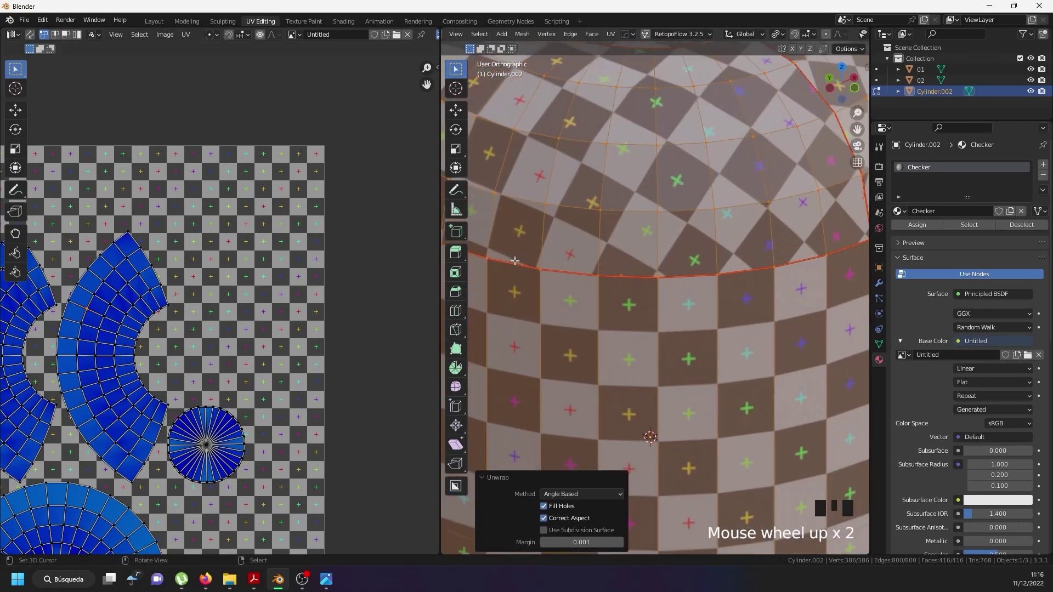
{"action": "scroll", "coordinate": [515, 261], "scroll_direction": "up", "scroll_amount": 2}
{"action": "middle_click_drag", "start_coordinate": [6, 372], "coordinate": [135, 358]}
{"action": "scroll", "coordinate": [592, 281], "scroll_direction": "down", "scroll_amount": 7}
Mark seams on two opposite radial edge paths of the upper dome, midway between the existing seams, from polar ring to body edge.
{"action": "middle_click_drag", "start_coordinate": [608, 219], "coordinate": [608, 271]}
{"action": "scroll", "coordinate": [609, 271], "scroll_direction": "up", "scroll_amount": 3}
{"action": "right_click", "coordinate": [597, 271]}
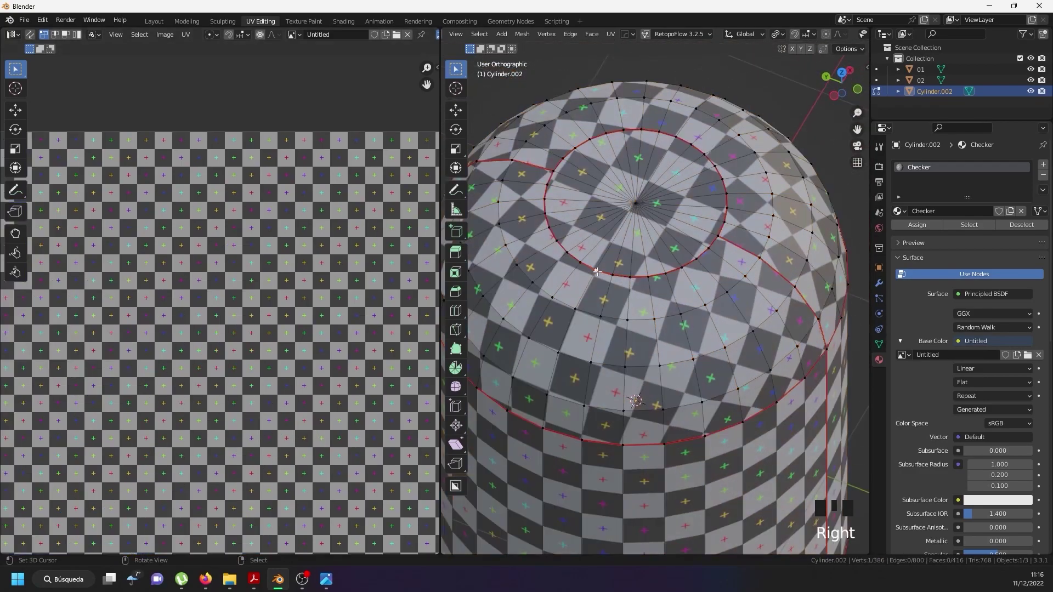
{"action": "right_click", "coordinate": [540, 421], "text": "ctrl"}
{"action": "scroll", "coordinate": [536, 428], "scroll_direction": "down", "scroll_amount": 2}
{"action": "middle_click_drag", "start_coordinate": [535, 428], "coordinate": [505, 344]}
{"action": "middle_click_drag", "start_coordinate": [755, 420], "coordinate": [668, 372], "text": "shift"}
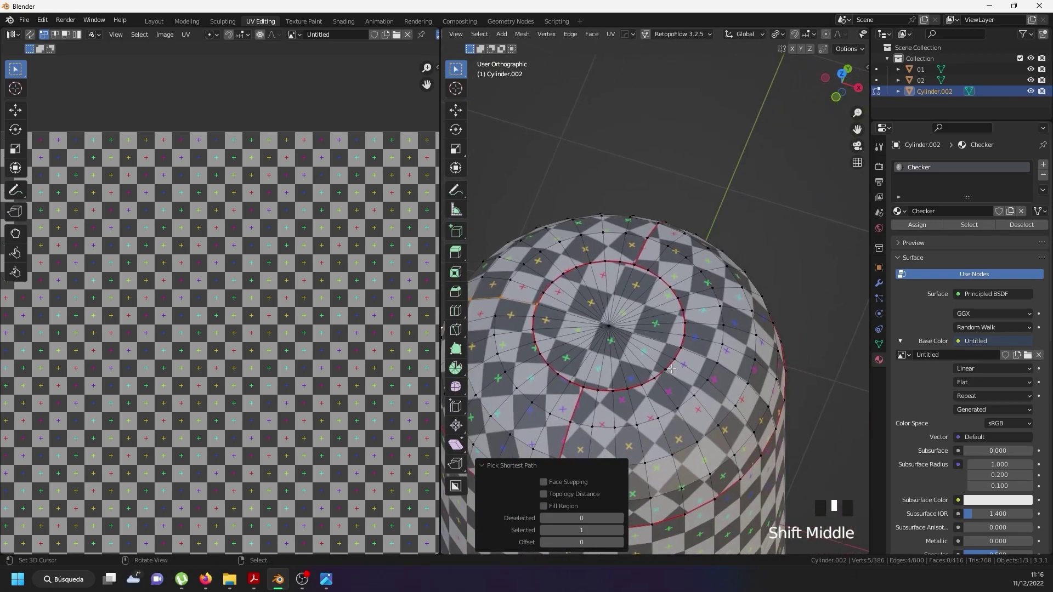
{"action": "key", "text": "KP_8"}
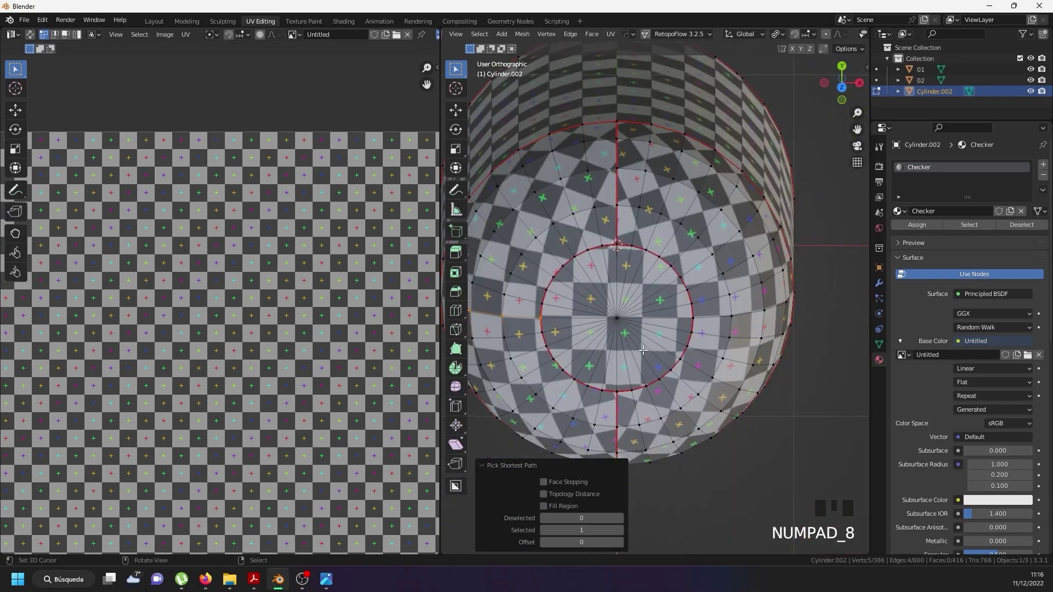
{"action": "key", "text": "KP_5"}
{"action": "scroll", "coordinate": [642, 350], "scroll_direction": "down", "scroll_amount": 20}
{"action": "scroll", "coordinate": [644, 350], "scroll_direction": "up", "scroll_amount": 6}
{"action": "key", "text": "KP_5"}
{"action": "key", "text": "KP_7"}
{"action": "scroll", "coordinate": [638, 327], "scroll_direction": "up", "scroll_amount": 17}
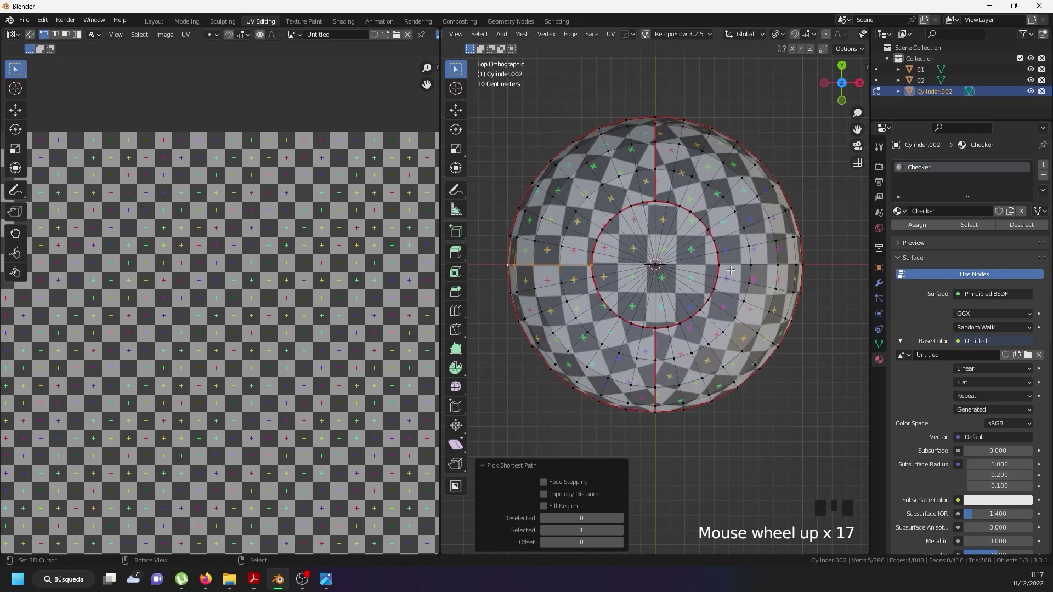
{"action": "right_click", "coordinate": [719, 265], "text": "shift"}
{"action": "right_click", "coordinate": [817, 264], "text": "ctrl"}
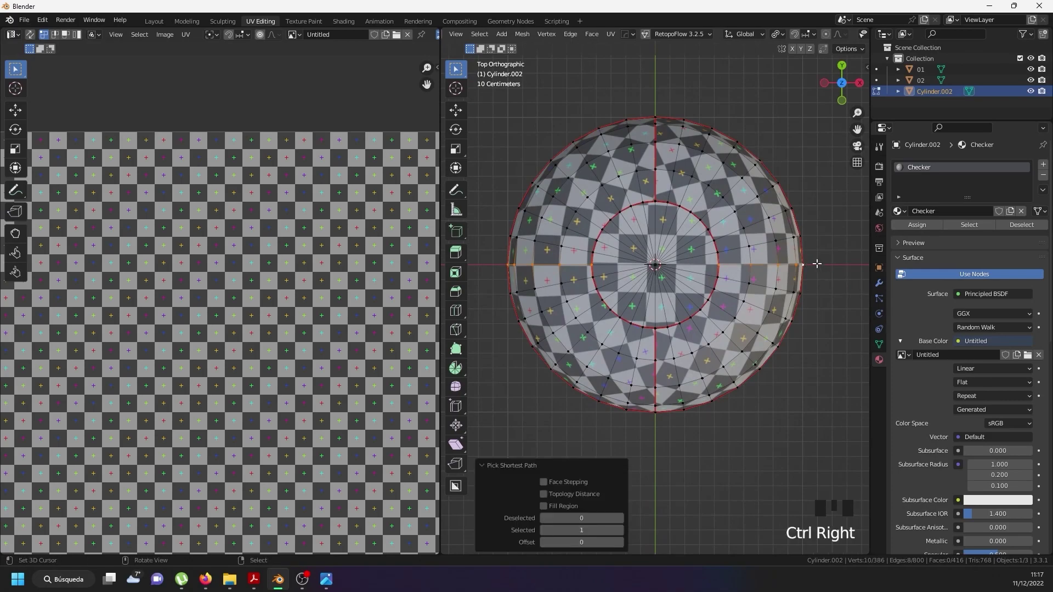
{"action": "key", "text": "u"}
{"action": "left_click", "coordinate": [779, 386]}
Unwrap the whole mesh again with the dome's side split into four parts and inspect the resulting UV islands.
{"action": "key", "text": "a"}
{"action": "key", "text": "a"}
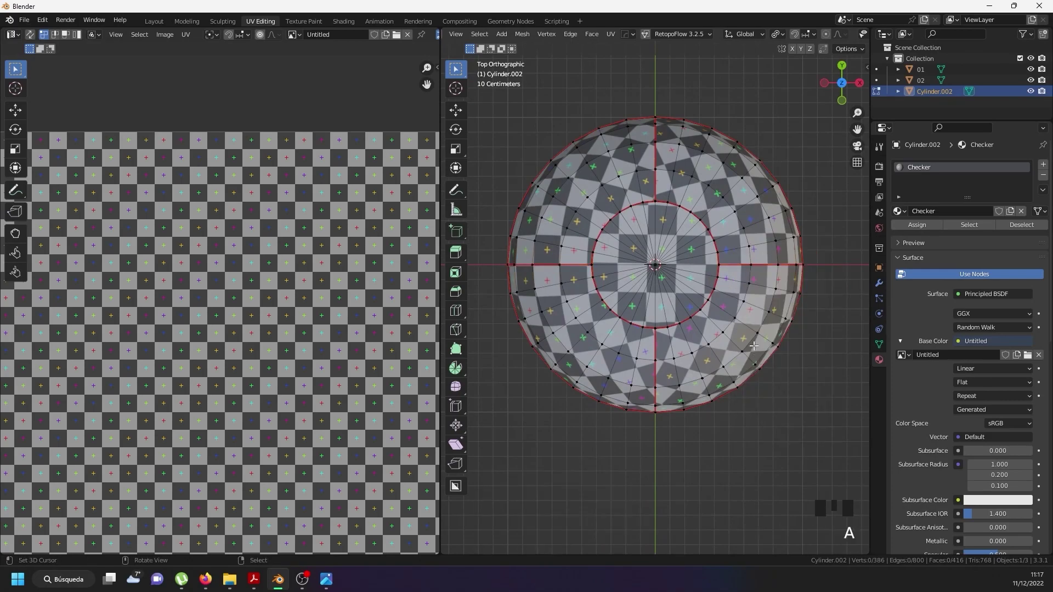
{"action": "key", "text": "a"}
{"action": "key", "text": "u"}
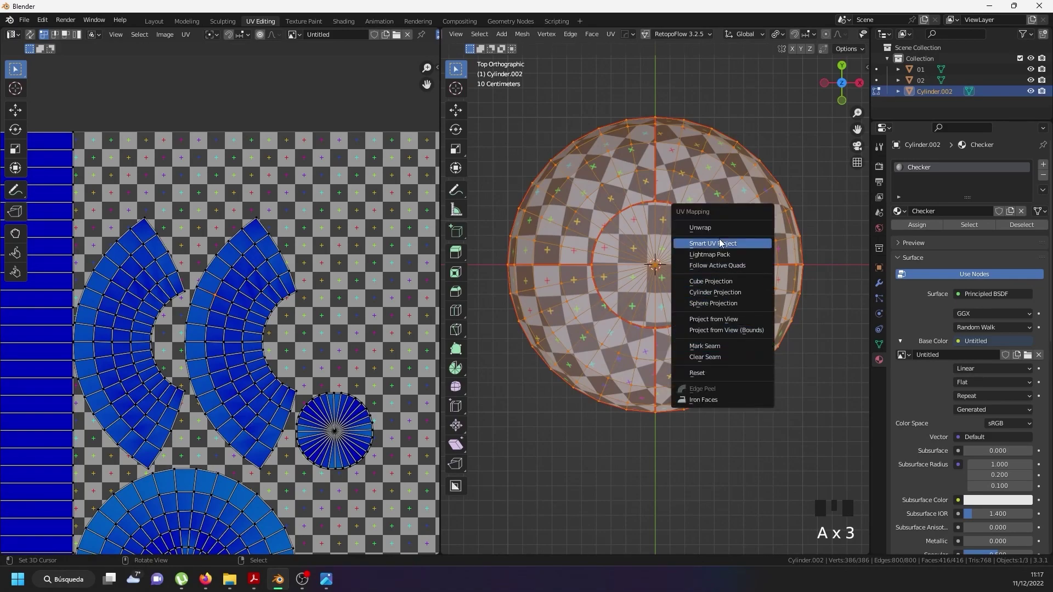
{"action": "left_click", "coordinate": [722, 222]}
{"action": "middle_click_drag", "start_coordinate": [499, 426], "coordinate": [661, 258]}
{"action": "scroll", "coordinate": [656, 369], "scroll_direction": "up", "scroll_amount": 3}
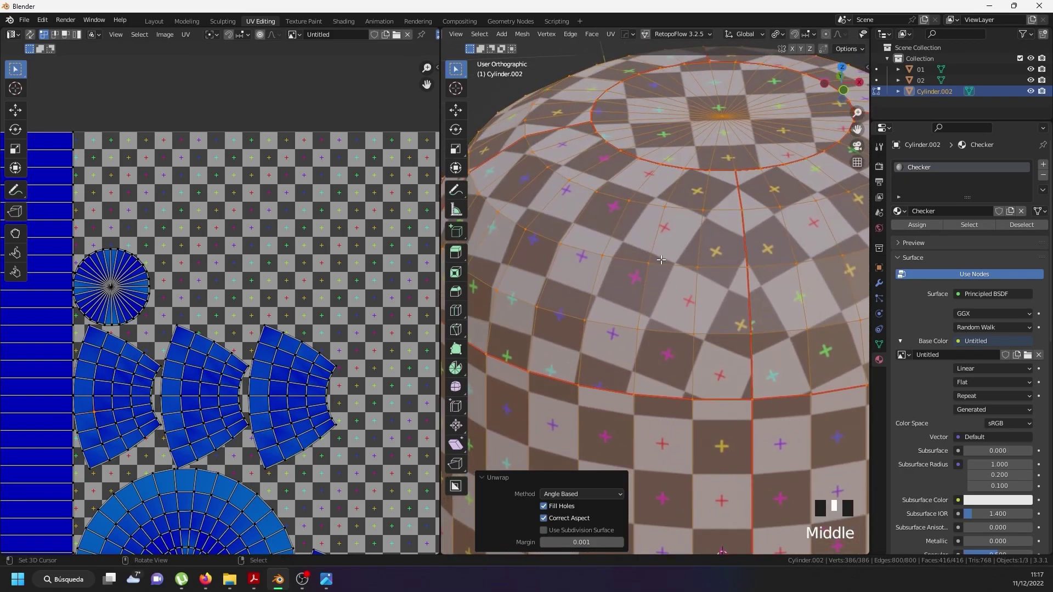
{"action": "scroll", "coordinate": [142, 447], "scroll_direction": "up", "scroll_amount": 4}
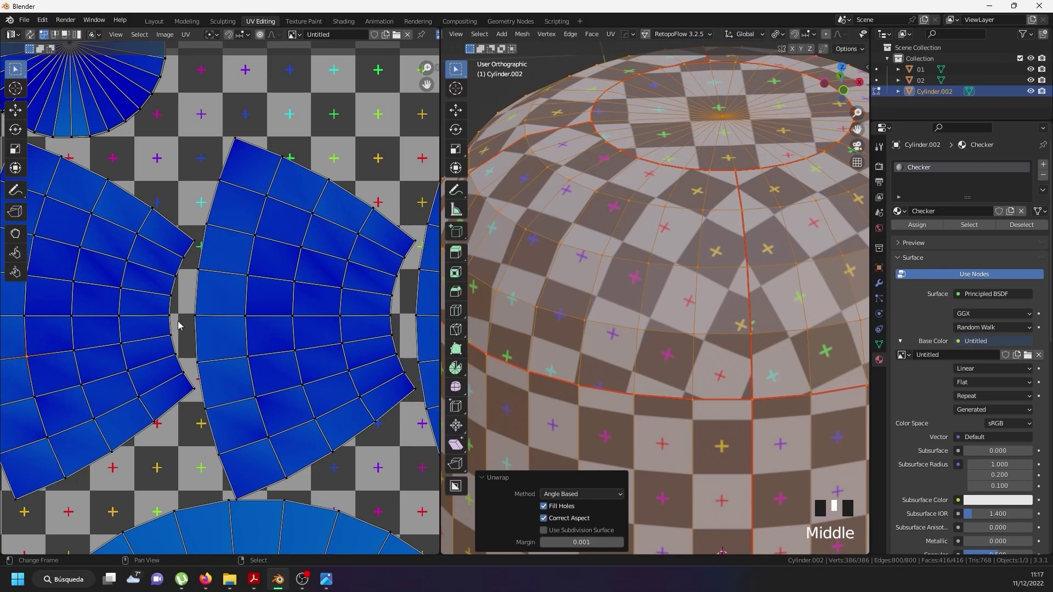
Examine the complete UV layout and the checker pattern over the whole cylinder.
{"action": "scroll", "coordinate": [678, 270], "scroll_direction": "down", "scroll_amount": 4}
{"action": "middle_click_drag", "start_coordinate": [687, 261], "coordinate": [710, 320]}
{"action": "key", "text": "Tab"}
{"action": "key", "text": "Tab"}
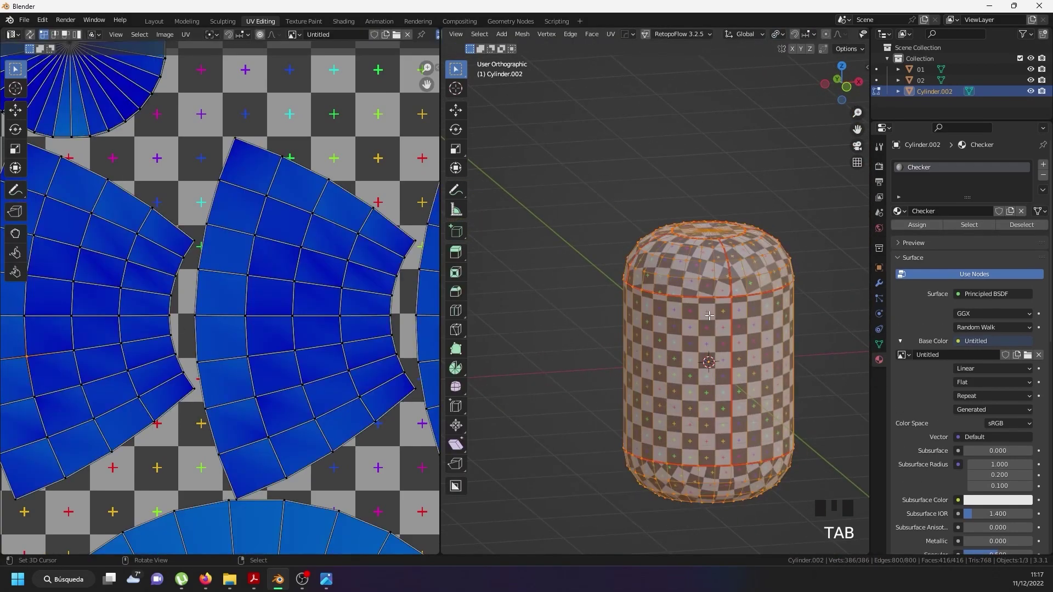
{"action": "key", "text": "Home"}
{"action": "key", "text": "a"}
{"action": "key", "text": "a"}
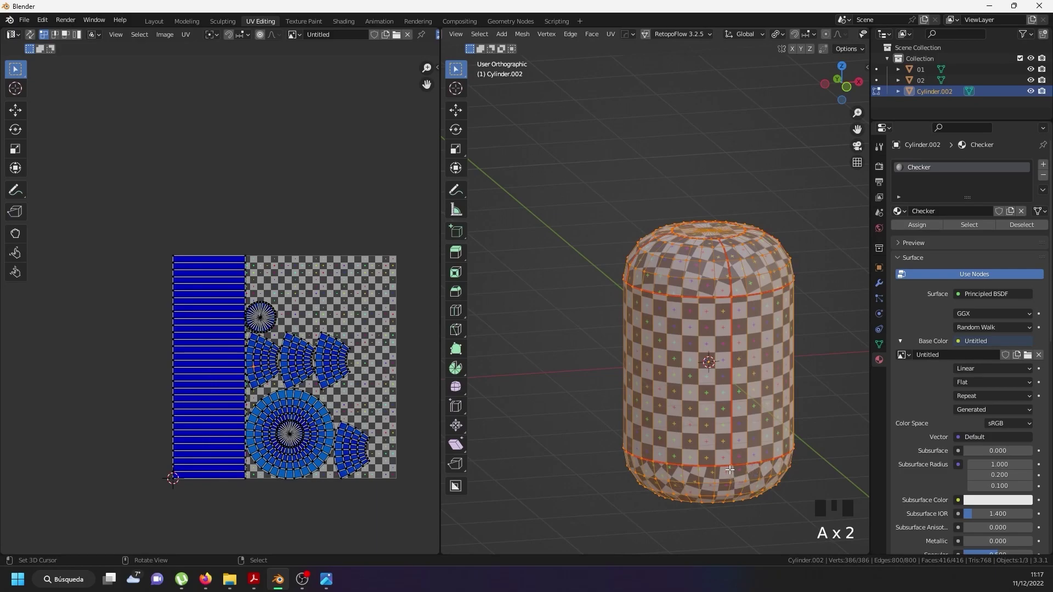
{"action": "middle_click_drag", "start_coordinate": [672, 385], "coordinate": [707, 376]}
{"action": "key", "text": "u"}
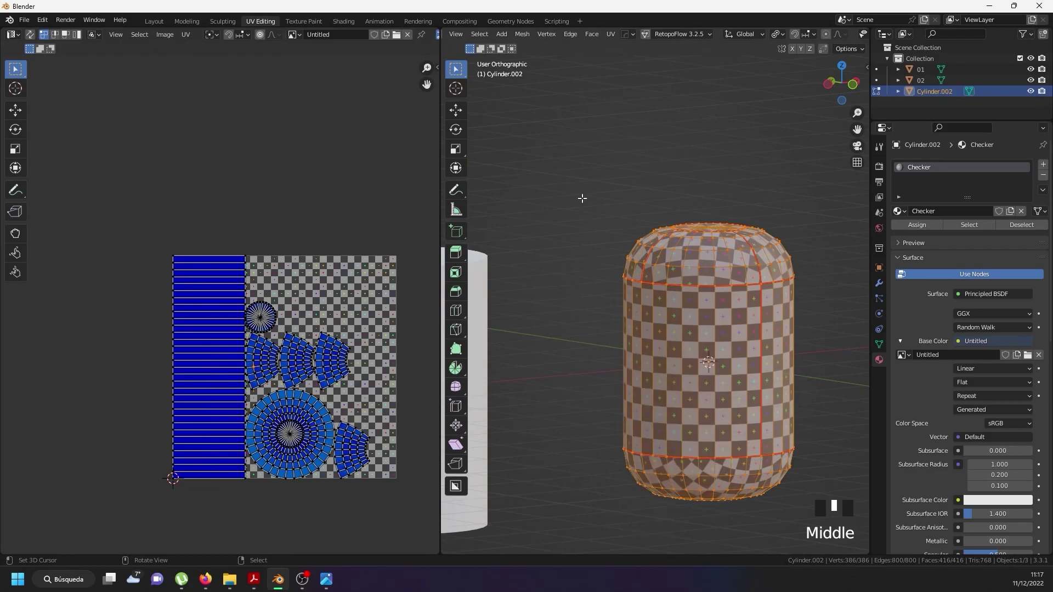
Symmetrize the mesh from +Z to -Z and delete the extra edge loop around the middle of the body.
{"action": "left_click", "coordinate": [522, 34]}
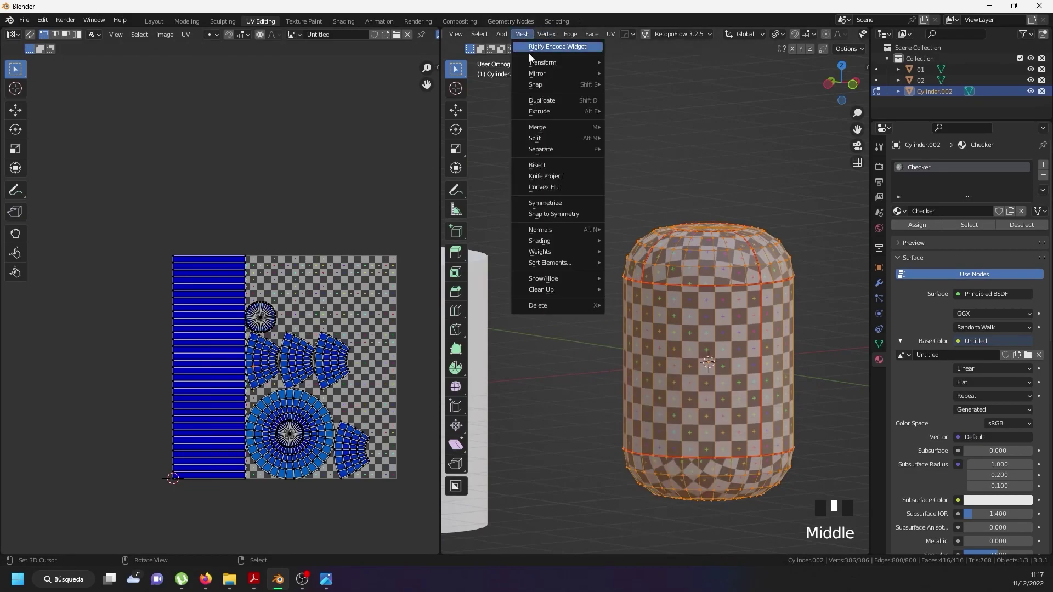
{"action": "left_click", "coordinate": [559, 204]}
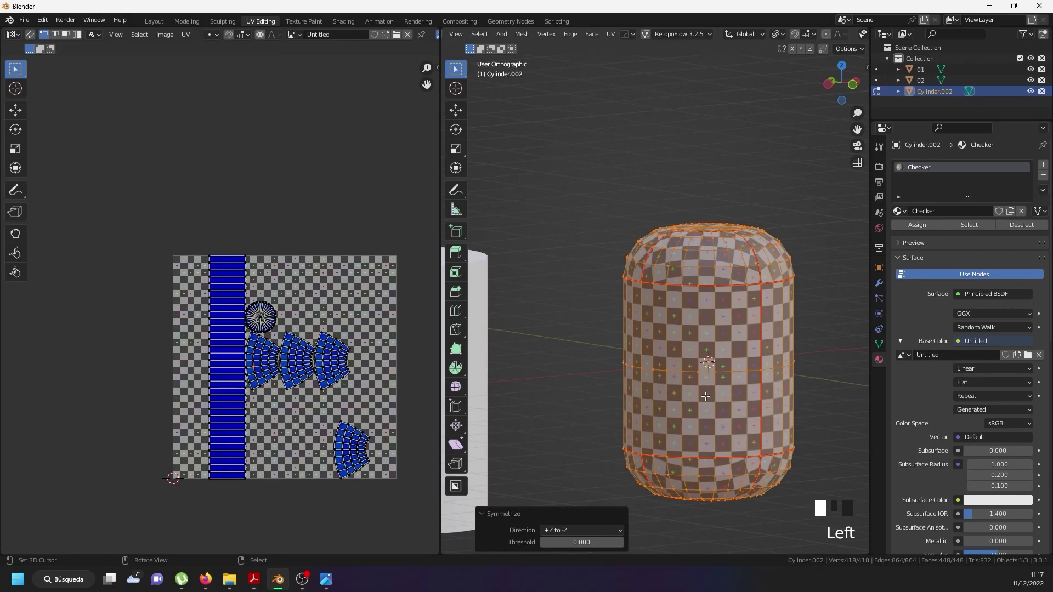
{"action": "right_click", "coordinate": [703, 377]}
{"action": "right_click", "coordinate": [709, 373], "text": "alt+shift"}
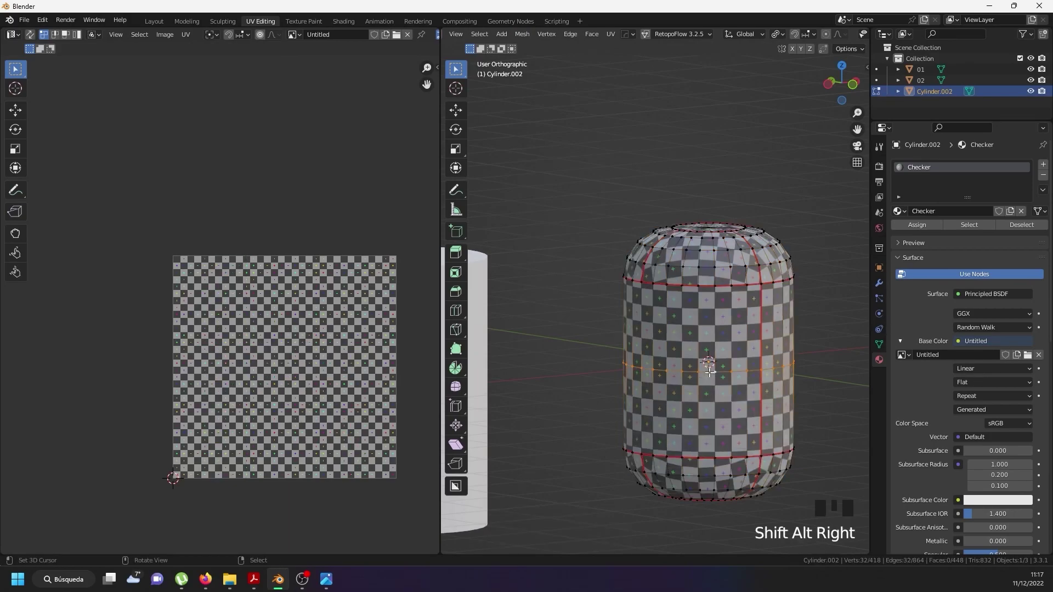
{"action": "key", "text": "x"}
{"action": "left_click", "coordinate": [709, 372]}
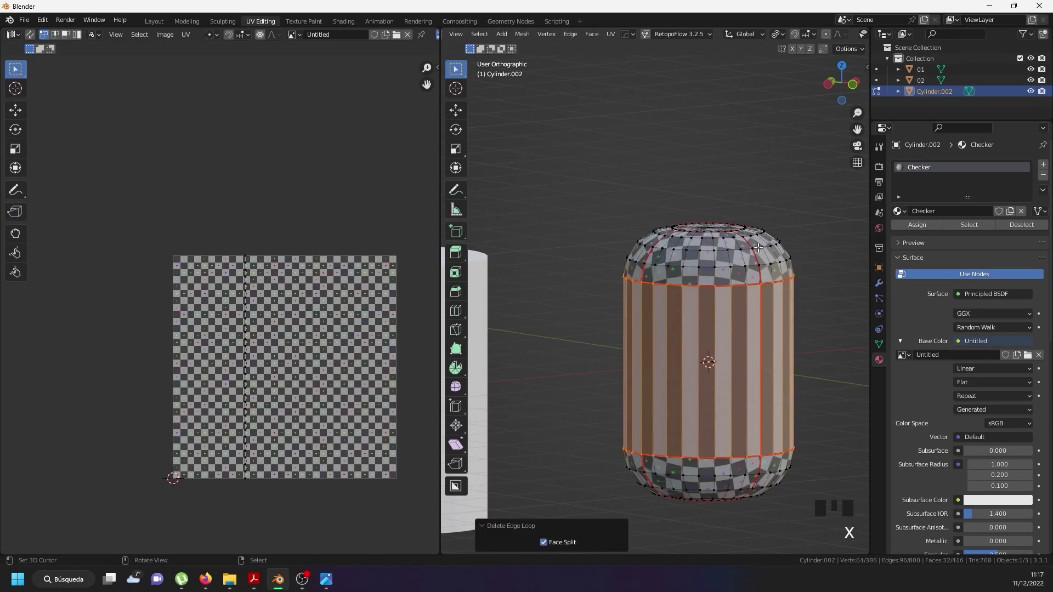
{"action": "key", "text": "ctrl+z"}
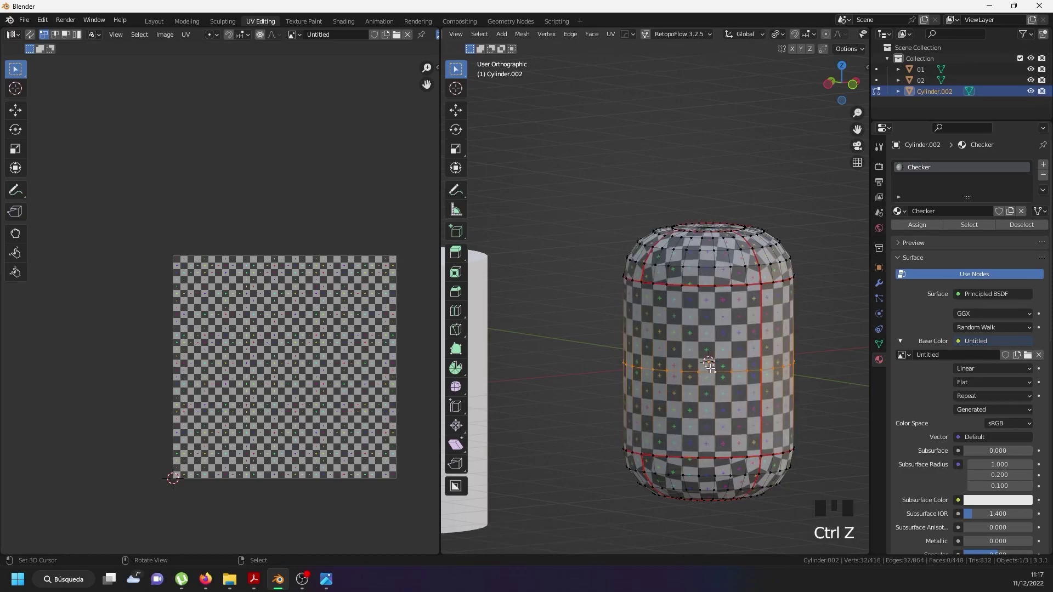
{"action": "key", "text": "x"}
{"action": "left_click", "coordinate": [711, 369]}
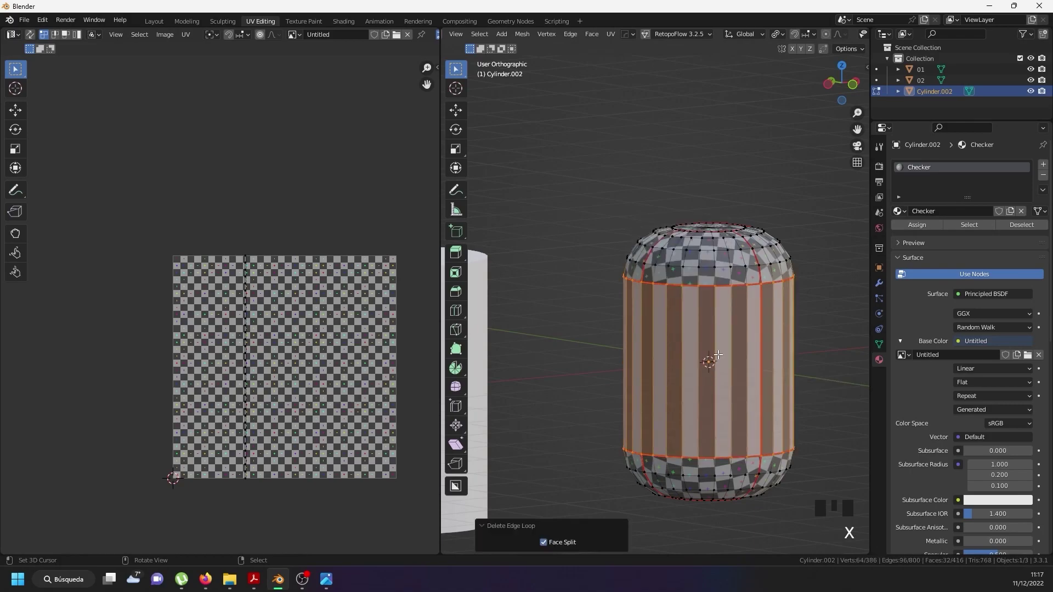
Select the whole mesh and unwrap it with the upper dome's seams mirrored onto the lower dome.
{"action": "key", "text": "a"}
{"action": "key", "text": "a"}
{"action": "key", "text": "a"}
{"action": "middle_click_drag", "start_coordinate": [738, 373], "coordinate": [674, 349], "text": "shift"}
{"action": "key", "text": "u"}
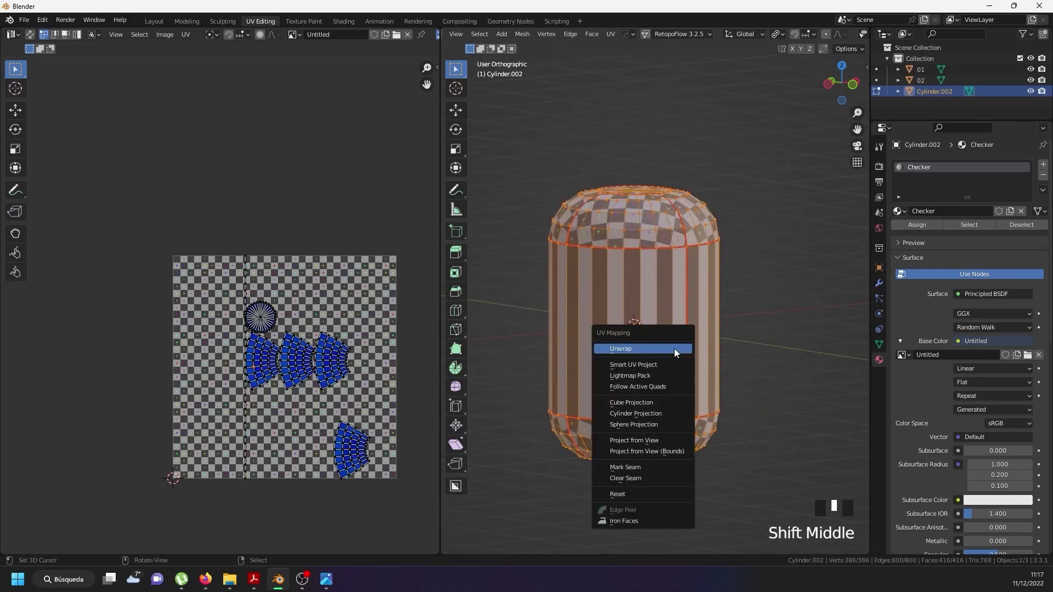
{"action": "left_click", "coordinate": [674, 349]}
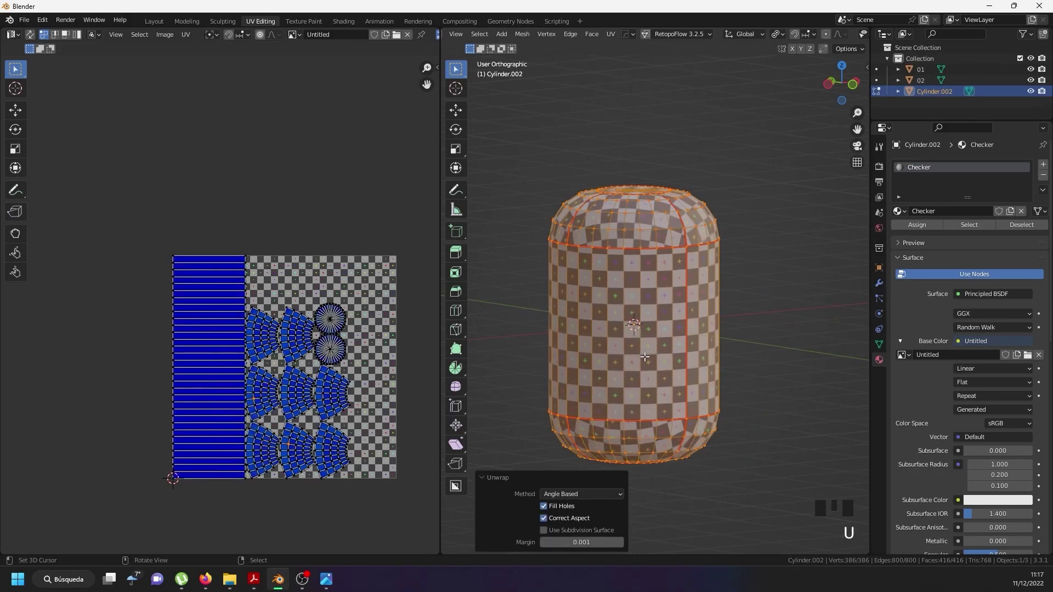
Examine the checker pattern on the lower dome, body and upper dome, comparing it with the UV islands and seams.
{"action": "key", "text": "Tab"}
{"action": "scroll", "coordinate": [630, 429], "scroll_direction": "up", "scroll_amount": 3}
{"action": "middle_click_drag", "start_coordinate": [630, 418], "coordinate": [621, 336]}
{"action": "scroll", "coordinate": [621, 337], "scroll_direction": "down", "scroll_amount": 1}
{"action": "scroll", "coordinate": [652, 318], "scroll_direction": "up", "scroll_amount": 2}
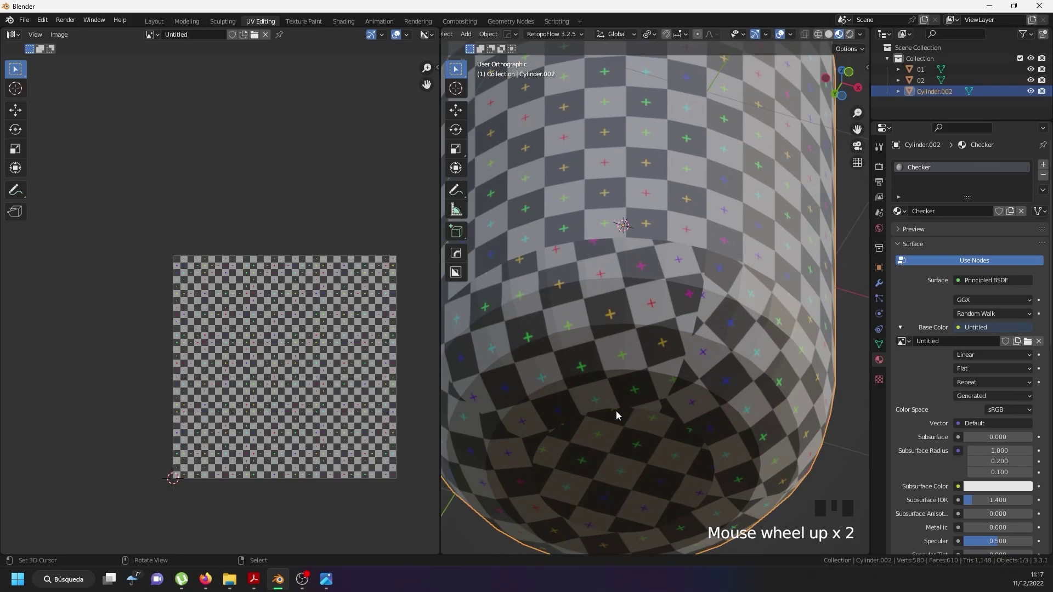
{"action": "middle_click_drag", "start_coordinate": [616, 415], "coordinate": [625, 372]}
{"action": "scroll", "coordinate": [627, 366], "scroll_direction": "down", "scroll_amount": 3}
{"action": "middle_click_drag", "start_coordinate": [630, 298], "coordinate": [644, 377]}
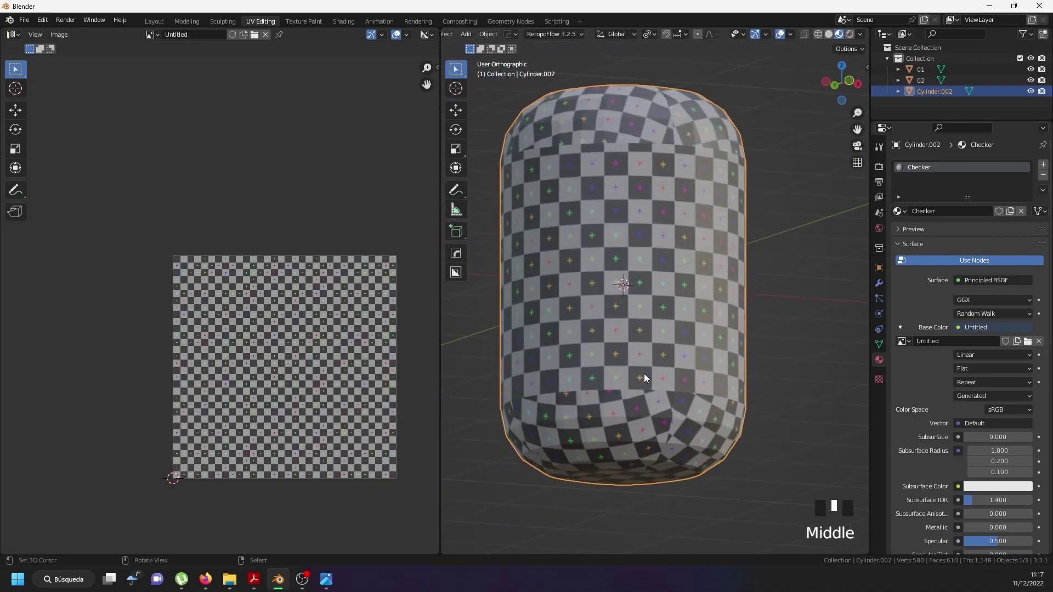
{"action": "middle_click_drag", "start_coordinate": [667, 165], "coordinate": [631, 226]}
{"action": "scroll", "coordinate": [628, 228], "scroll_direction": "up", "scroll_amount": 2}
{"action": "key", "text": "Tab"}
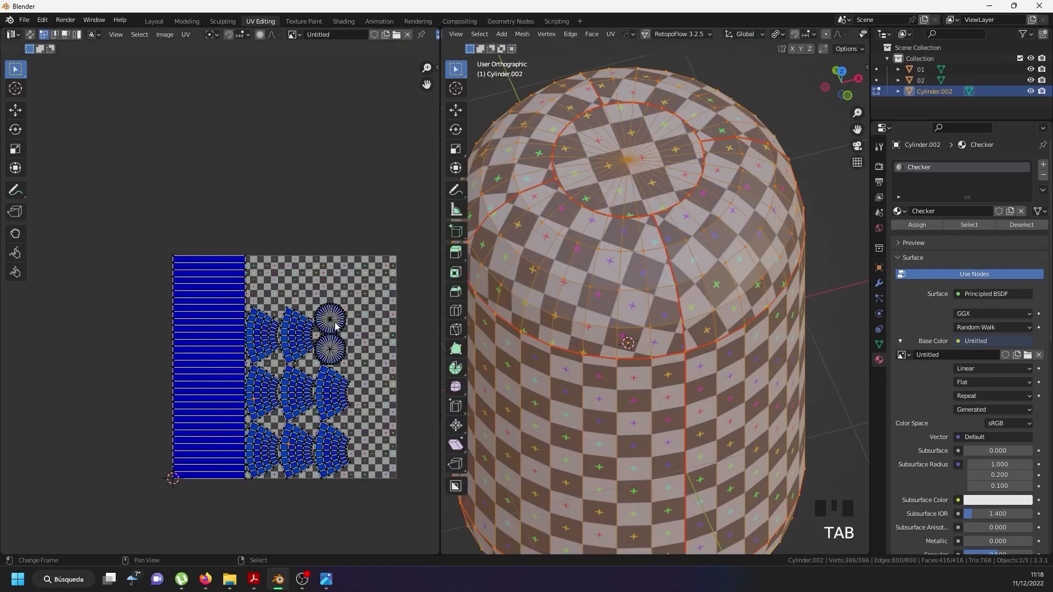
{"action": "key", "text": "Tab"}
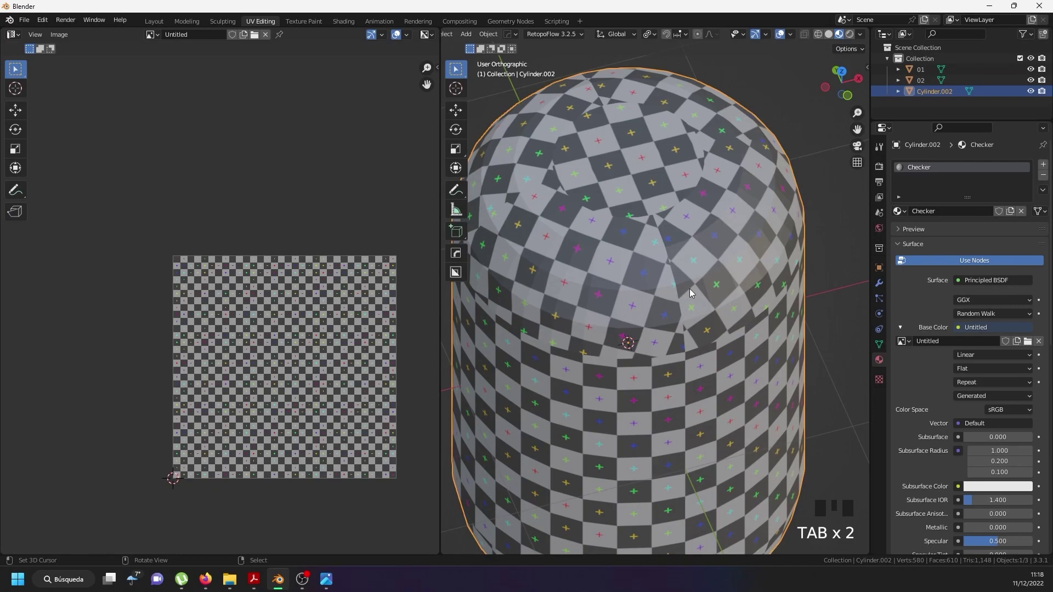
{"action": "key", "text": "Tab"}
{"action": "scroll", "coordinate": [679, 264], "scroll_direction": "down", "scroll_amount": 2}
{"action": "scroll", "coordinate": [678, 263], "scroll_direction": "down", "scroll_amount": 1}
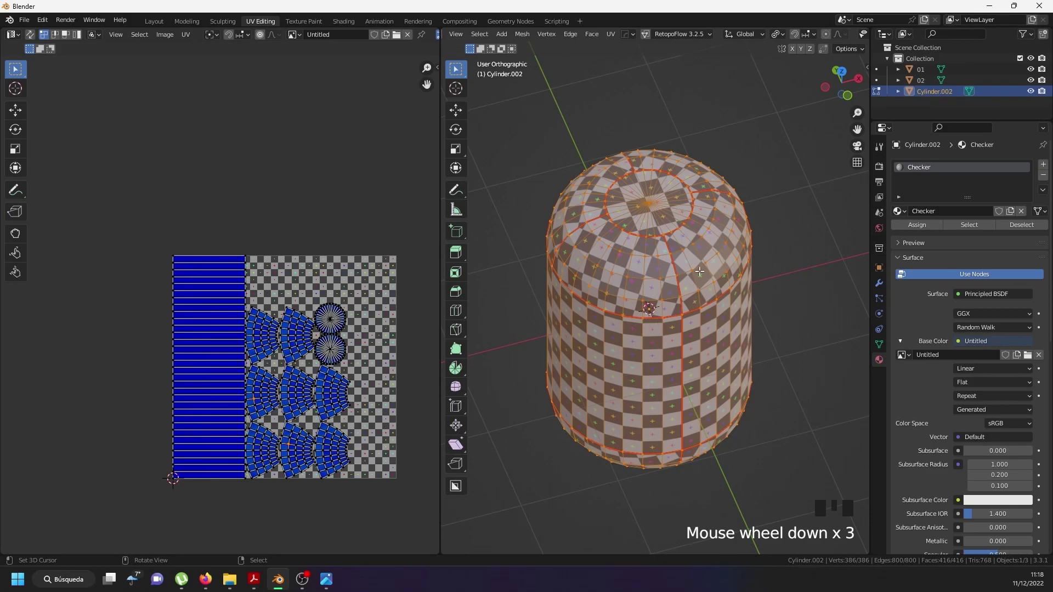
{"action": "scroll", "coordinate": [669, 275], "scroll_direction": "up", "scroll_amount": 4}
{"action": "right_click", "coordinate": [697, 341]}
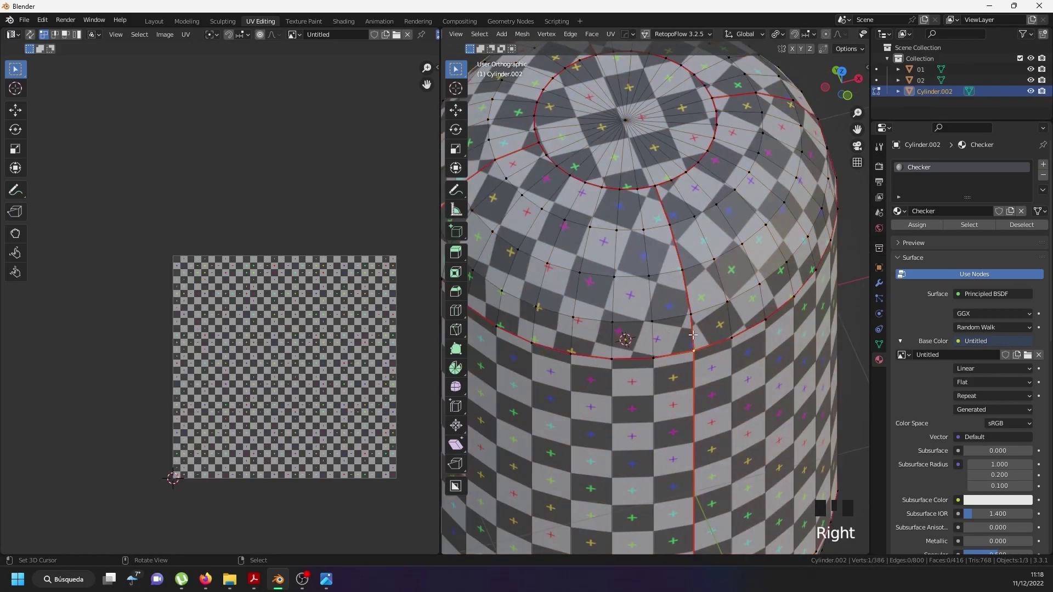
{"action": "right_click", "coordinate": [656, 186], "text": "ctrl"}
{"action": "scroll", "coordinate": [655, 191], "scroll_direction": "down", "scroll_amount": 3}
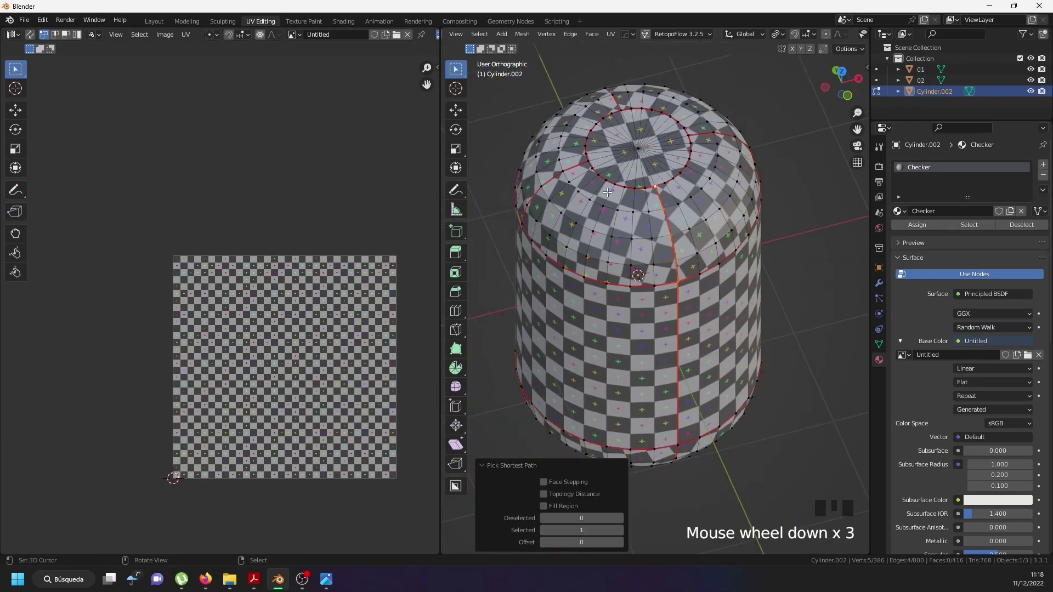
Box-select the upper dome in wireframe from the front view and grow the selection to the body edge.
{"action": "key", "text": "KP_1"}
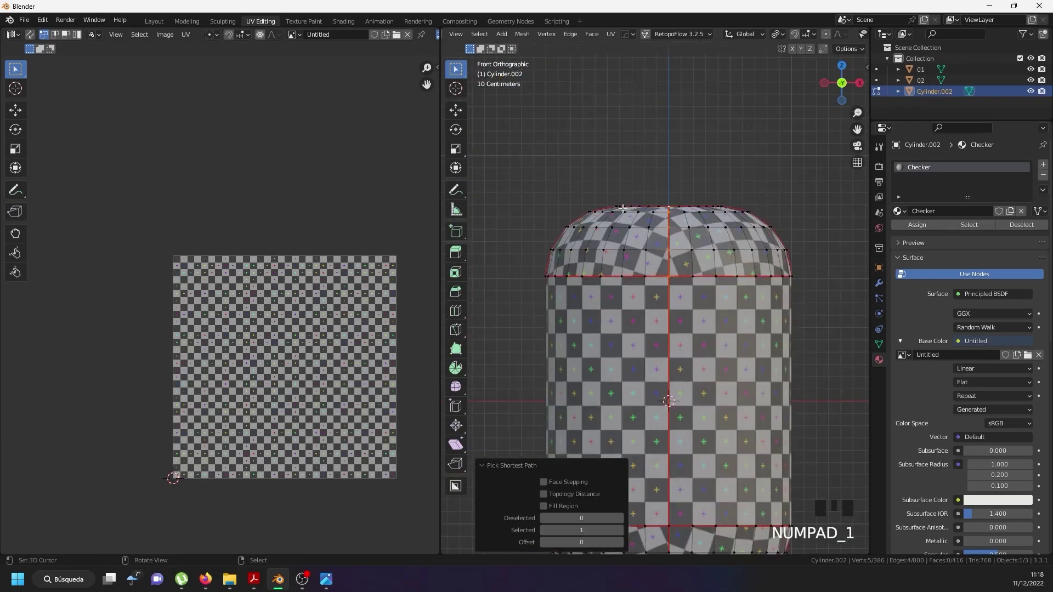
{"action": "key", "text": "alt+a"}
{"action": "key", "text": "z"}
{"action": "key", "text": "z"}
{"action": "key", "text": "b"}
{"action": "left_click_drag", "start_coordinate": [518, 153], "coordinate": [842, 273]}
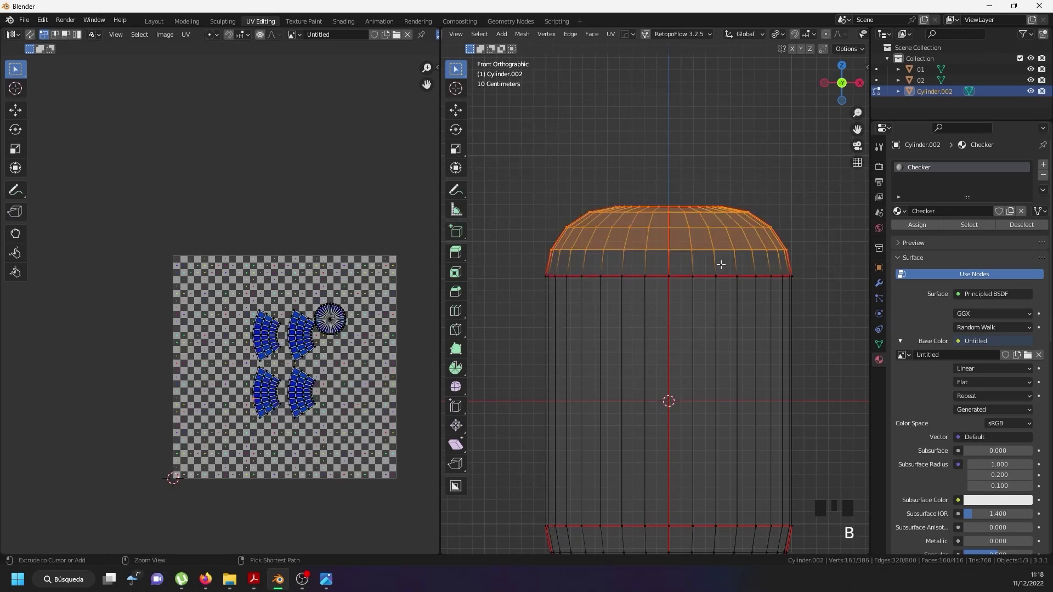
{"action": "key", "text": "ctrl+KP_Add"}
Select the whole mesh and clear all of its seams.
{"action": "key", "text": "a"}
{"action": "key", "text": "a"}
{"action": "key", "text": "a"}
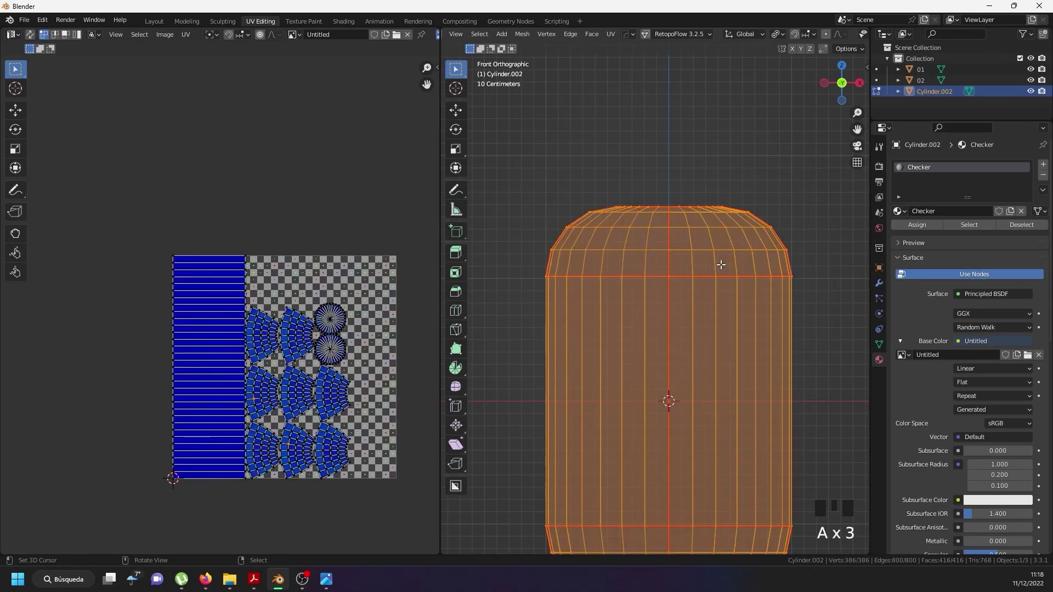
{"action": "key", "text": "u"}
{"action": "left_click", "coordinate": [693, 390]}
Mark seams on the two edge loops where the straight body meets the upper and lower domes.
{"action": "middle_click_drag", "start_coordinate": [692, 360], "coordinate": [708, 305]}
{"action": "right_click", "coordinate": [698, 408]}
{"action": "right_click", "coordinate": [697, 408], "text": "alt+shift"}
{"action": "key", "text": "u"}
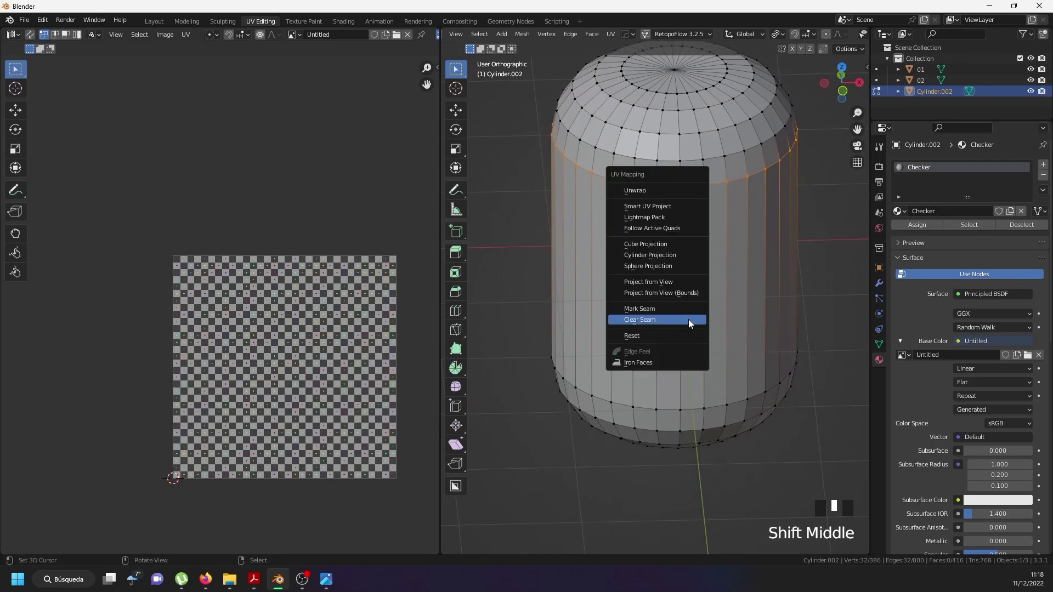
{"action": "left_click", "coordinate": [689, 319]}
{"action": "key", "text": "u"}
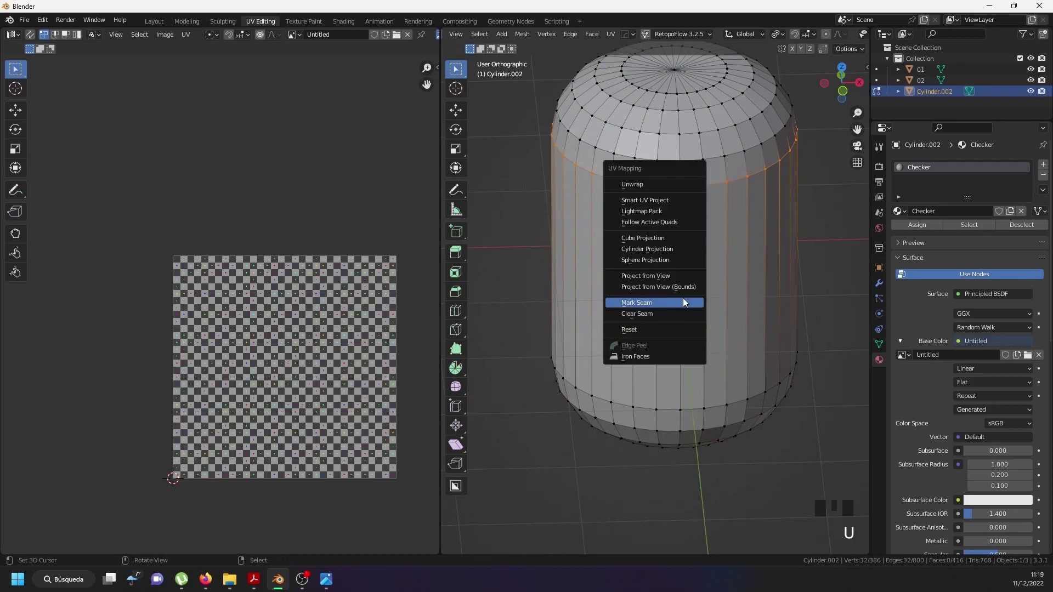
{"action": "left_click", "coordinate": [683, 303]}
{"action": "right_click", "coordinate": [689, 405]}
{"action": "right_click", "coordinate": [690, 406], "text": "alt+shift"}
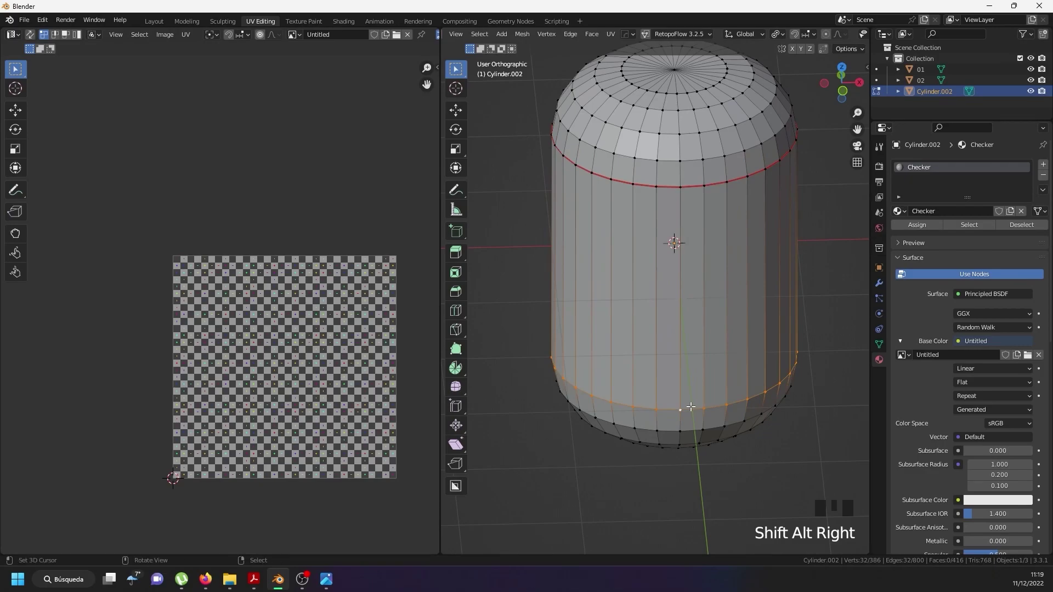
{"action": "key", "text": "u"}
{"action": "left_click", "coordinate": [690, 406]}
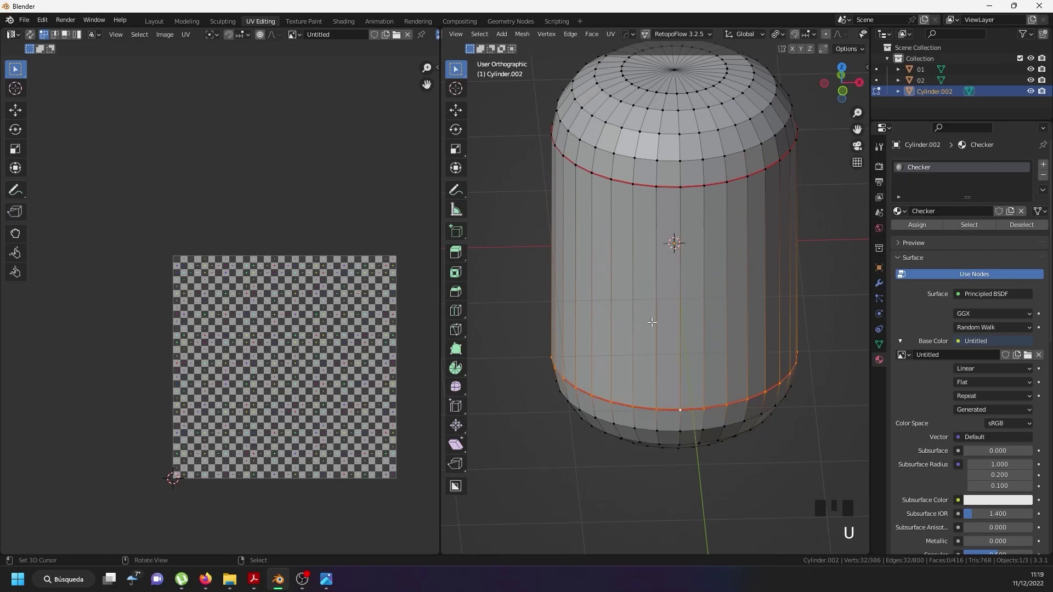
Mark a seam on one vertical body edge connecting the upper and lower seam loops.
{"action": "right_click", "coordinate": [673, 188]}
{"action": "right_click", "coordinate": [679, 396], "text": "shift"}
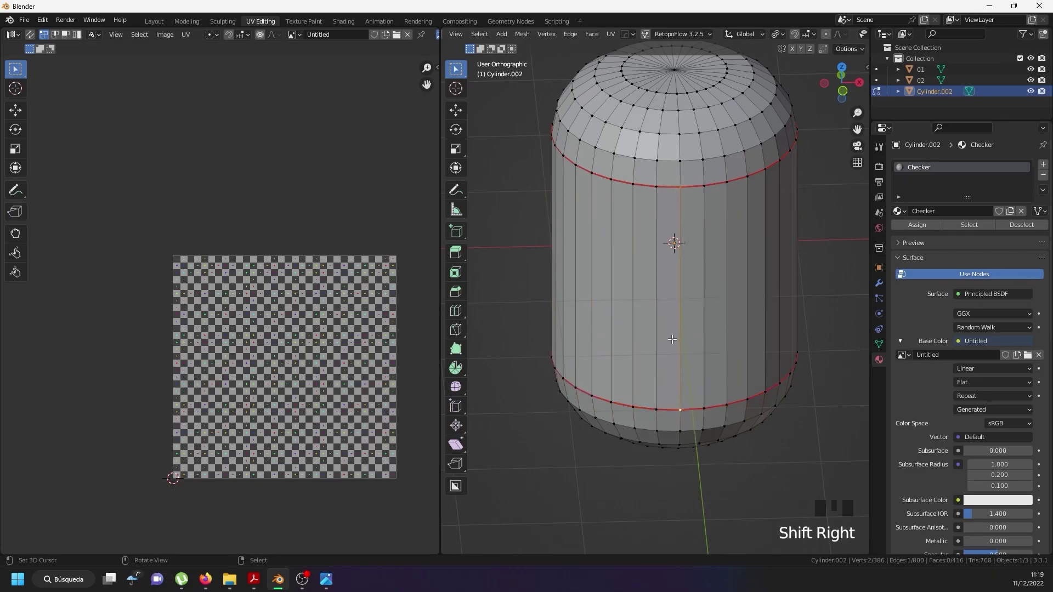
{"action": "key", "text": "u"}
{"action": "left_click", "coordinate": [672, 339]}
Select the whole mesh and unwrap it into a body strip and two undivided domes.
{"action": "key", "text": "a"}
{"action": "key", "text": "a"}
{"action": "key", "text": "a"}
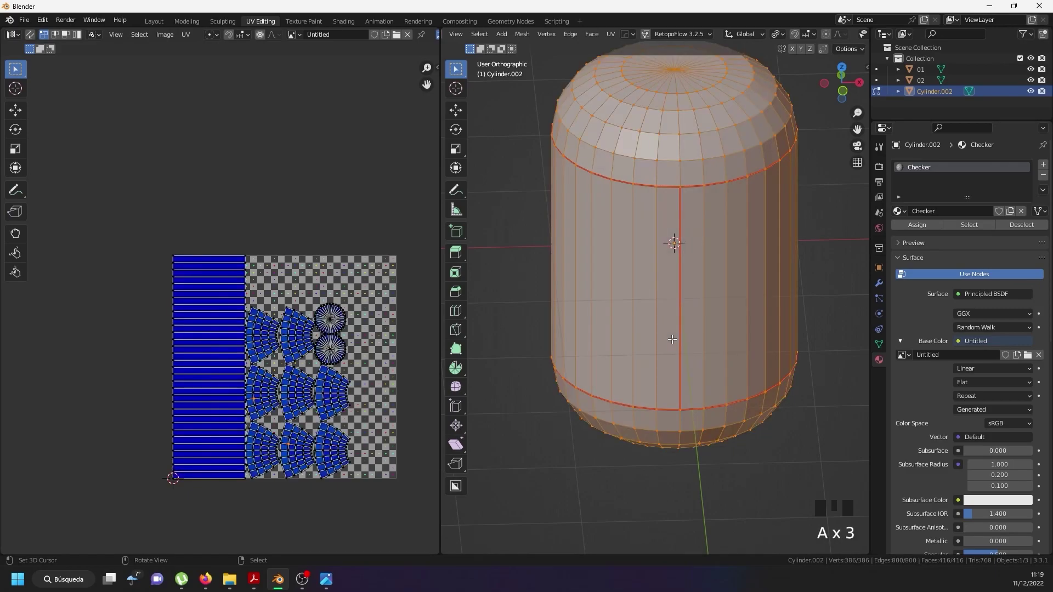
{"action": "key", "text": "u"}
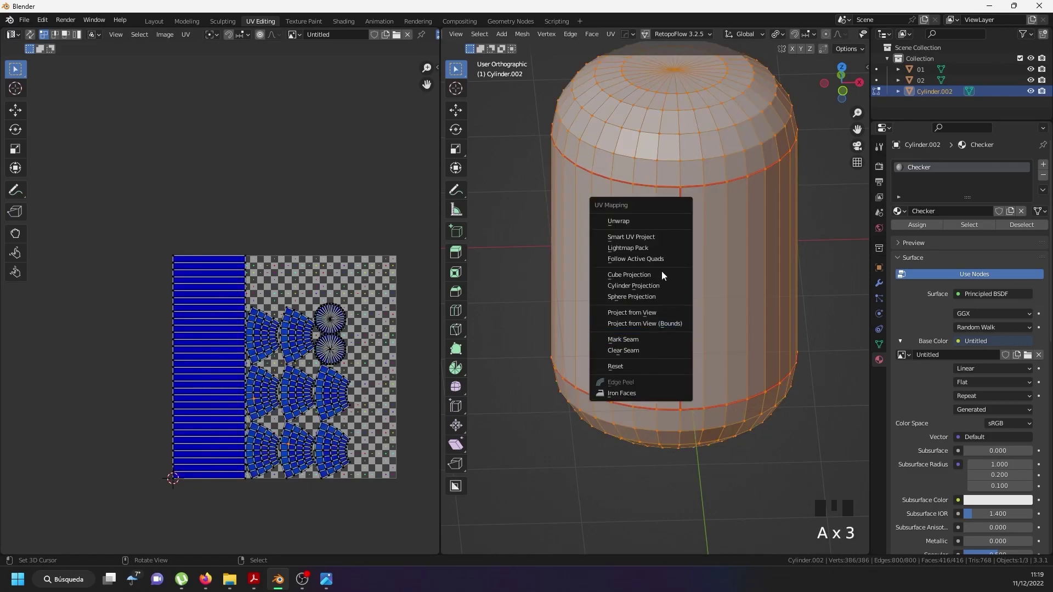
{"action": "left_click", "coordinate": [658, 221]}
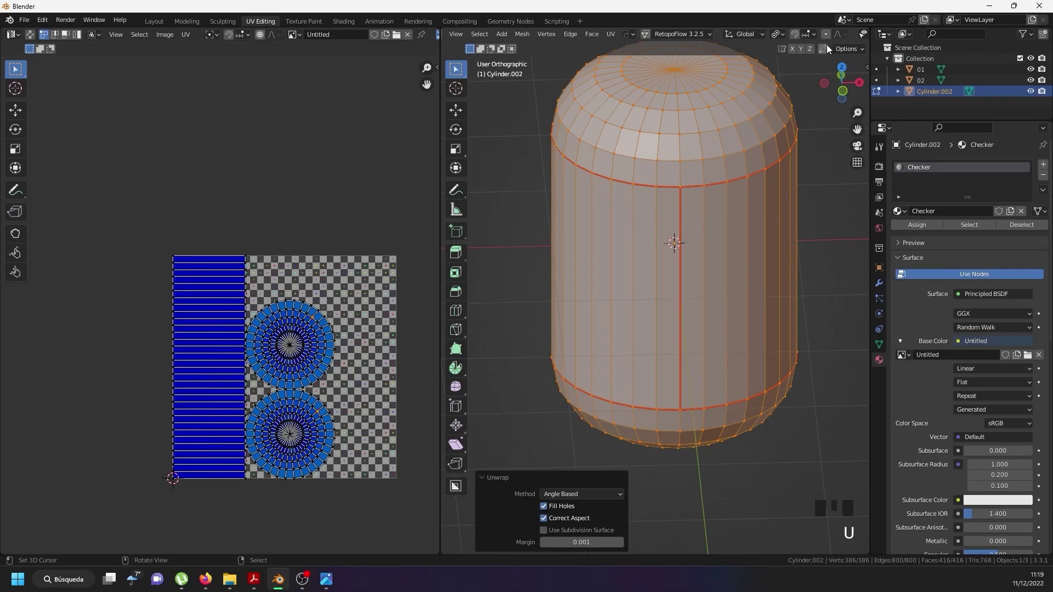
Show the checker material in the viewport and examine the pattern where the domes meet the body.
{"action": "scroll", "coordinate": [834, 36], "scroll_direction": "down", "scroll_amount": 5}
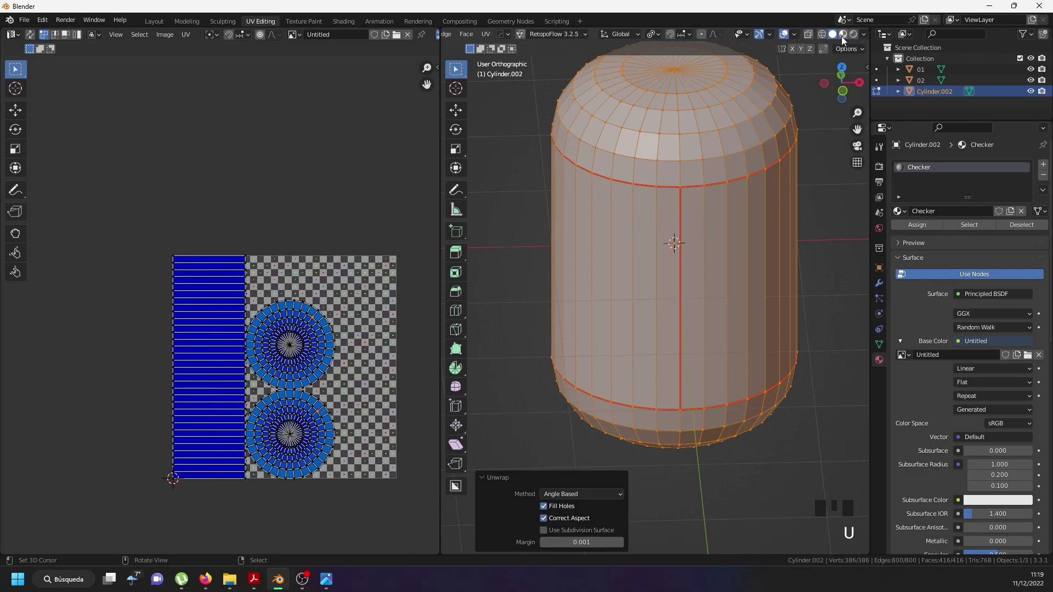
{"action": "left_click", "coordinate": [843, 34]}
{"action": "middle_click_drag", "start_coordinate": [696, 280], "coordinate": [689, 263]}
{"action": "key", "text": "Tab"}
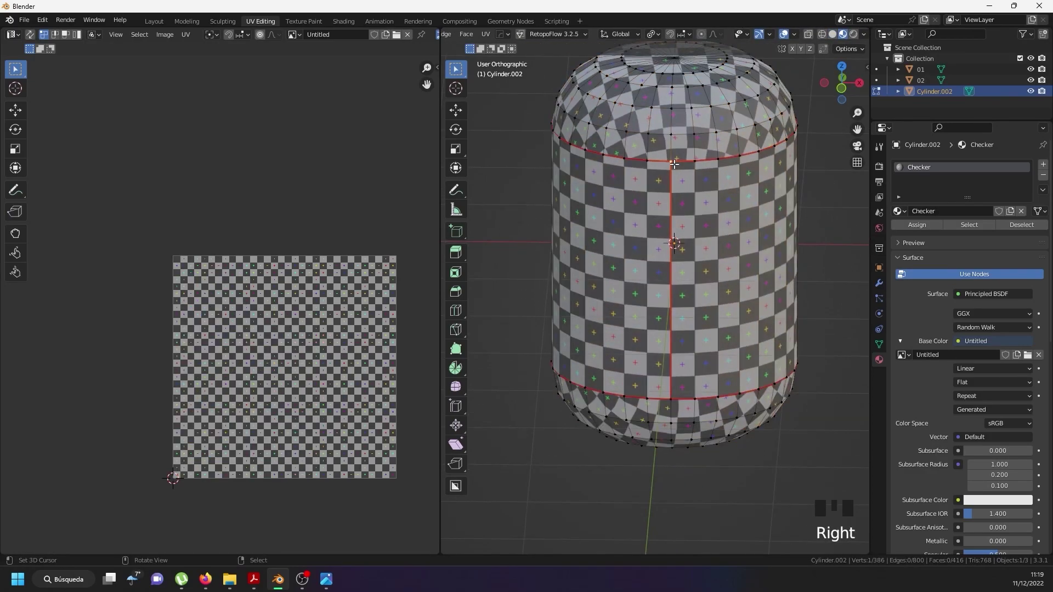
{"action": "scroll", "coordinate": [663, 154], "scroll_direction": "up", "scroll_amount": 3}
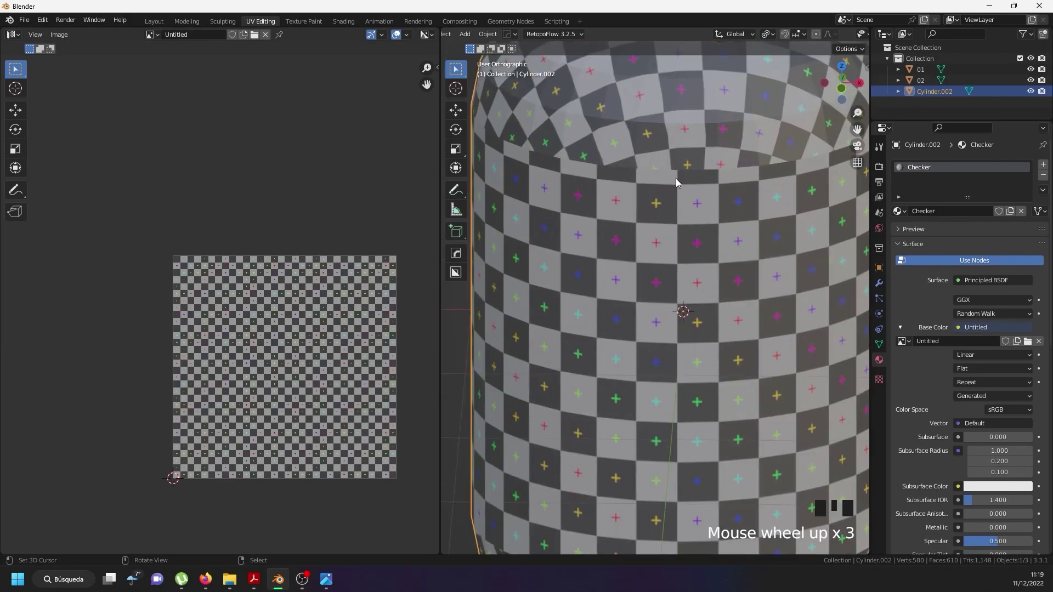
{"action": "scroll", "coordinate": [670, 182], "scroll_direction": "down", "scroll_amount": 4}
{"action": "middle_click_drag", "start_coordinate": [670, 182], "coordinate": [681, 156]}
{"action": "middle_click_drag", "start_coordinate": [718, 241], "coordinate": [692, 266]}
Select an edge loop around the lower part of the mesh together with the second ring out from the upper dome's pole.
{"action": "key", "text": "Tab"}
{"action": "right_click", "coordinate": [687, 384]}
{"action": "scroll", "coordinate": [692, 414], "scroll_direction": "up", "scroll_amount": 2}
{"action": "right_click", "coordinate": [691, 420], "text": "alt+shift"}
{"action": "scroll", "coordinate": [692, 420], "scroll_direction": "down", "scroll_amount": 3}
{"action": "scroll", "coordinate": [691, 266], "scroll_direction": "up", "scroll_amount": 3}
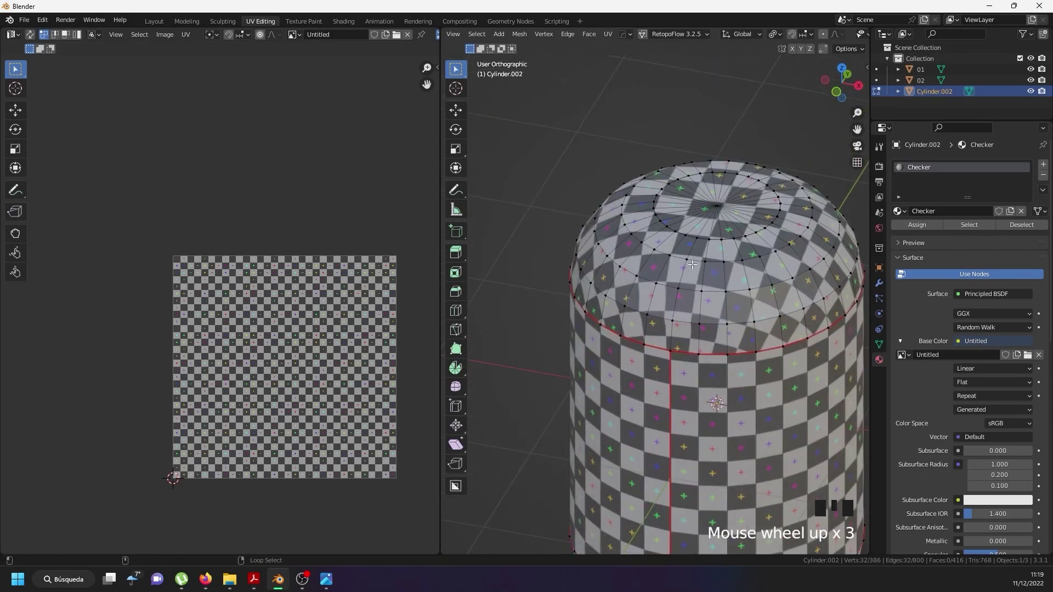
{"action": "right_click", "coordinate": [694, 264], "text": "alt+shift"}
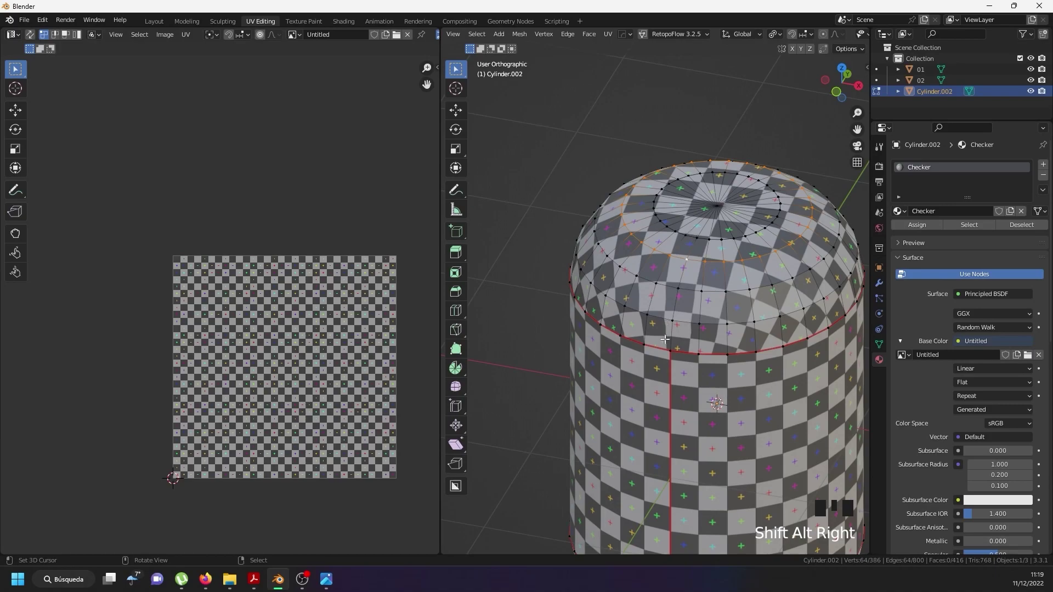